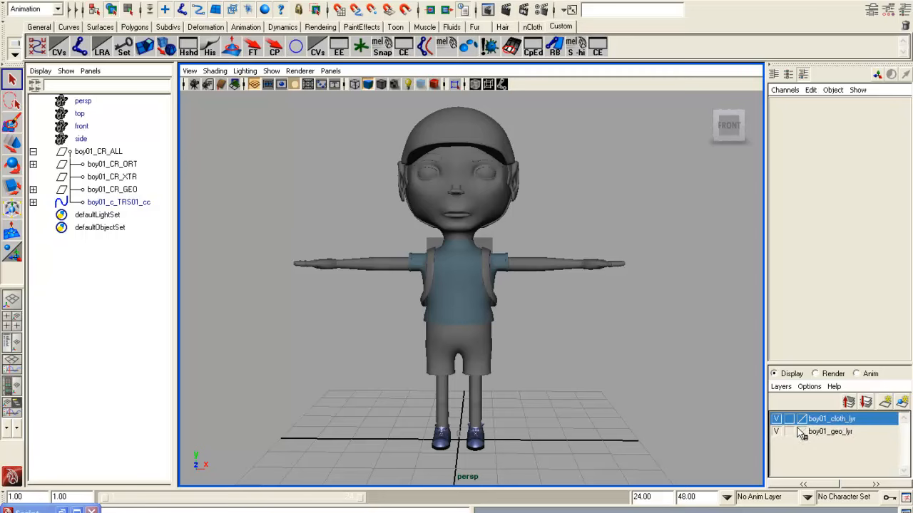
- Hide the boy01_cloth_lyr display layer
{"action": "left_click", "coordinate": [777, 418]}
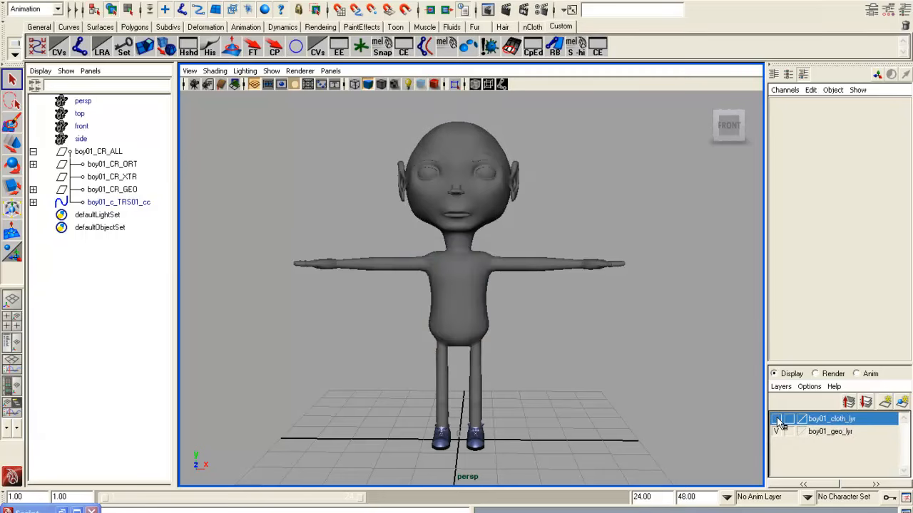
{"action": "left_click_drag", "start_coordinate": [473, 383], "coordinate": [522, 396], "text": "alt"}
{"action": "left_click_drag", "start_coordinate": [429, 432], "coordinate": [469, 472]}
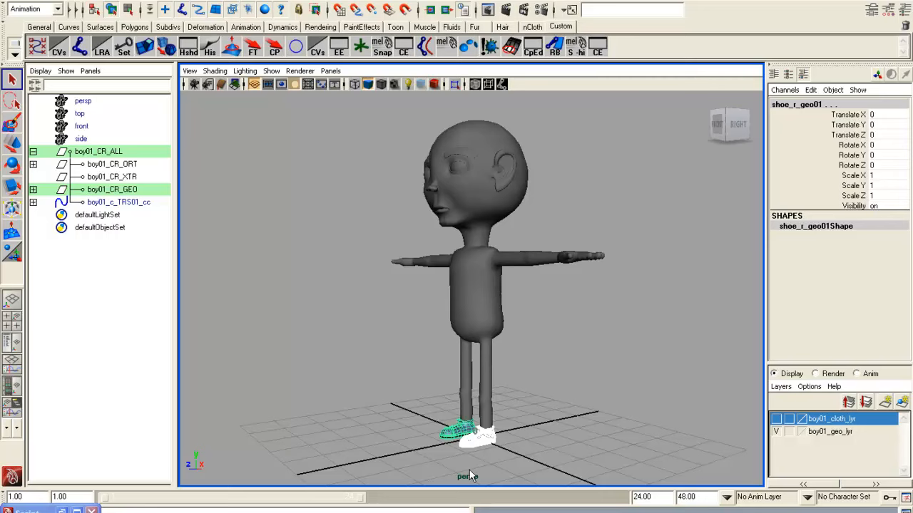
{"action": "key", "text": "ctrl+h"}
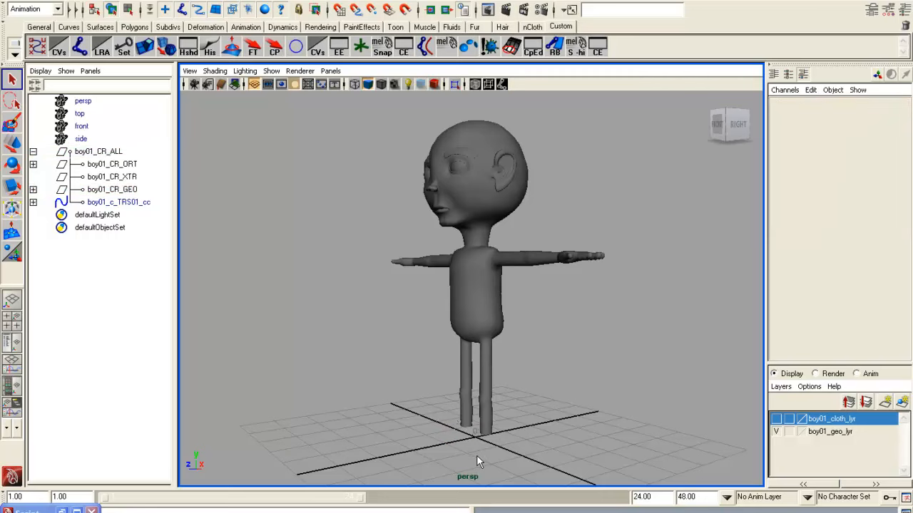
{"action": "key", "text": "ctrl+z"}
{"action": "left_click_drag", "start_coordinate": [529, 415], "coordinate": [539, 366], "text": "alt"}
{"action": "left_click", "coordinate": [552, 408]}
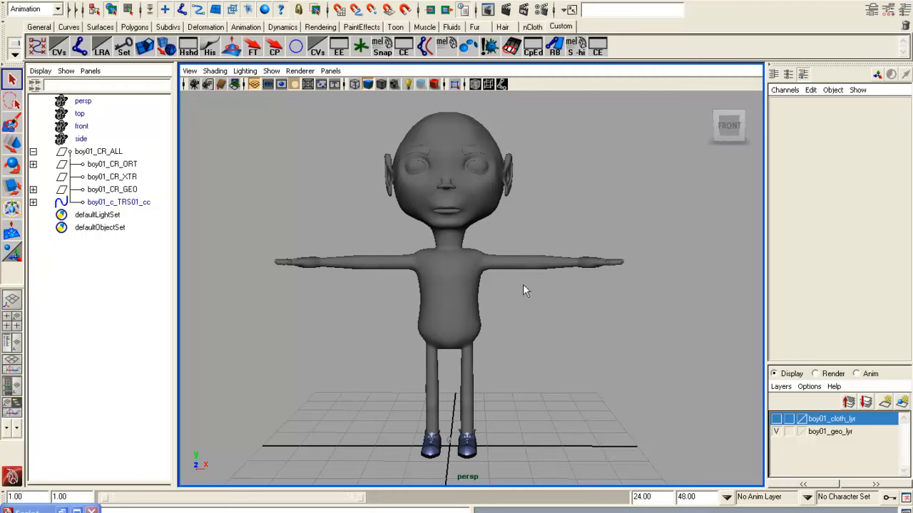
- Start a joint chain in the side view, placing one joint at the hip and two close together at the knee
{"action": "left_click_drag", "start_coordinate": [512, 371], "coordinate": [512, 350], "text": "alt"}
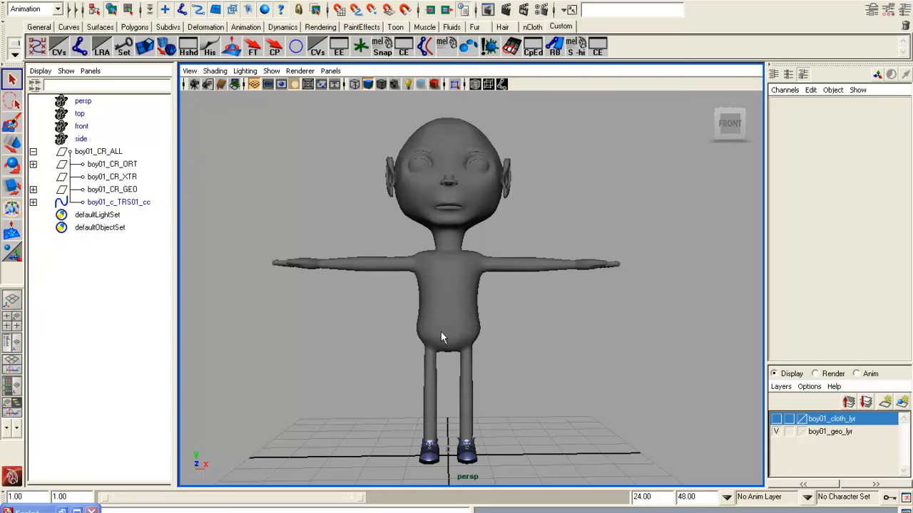
{"action": "left_click_drag", "start_coordinate": [565, 397], "coordinate": [542, 406], "text": "alt"}
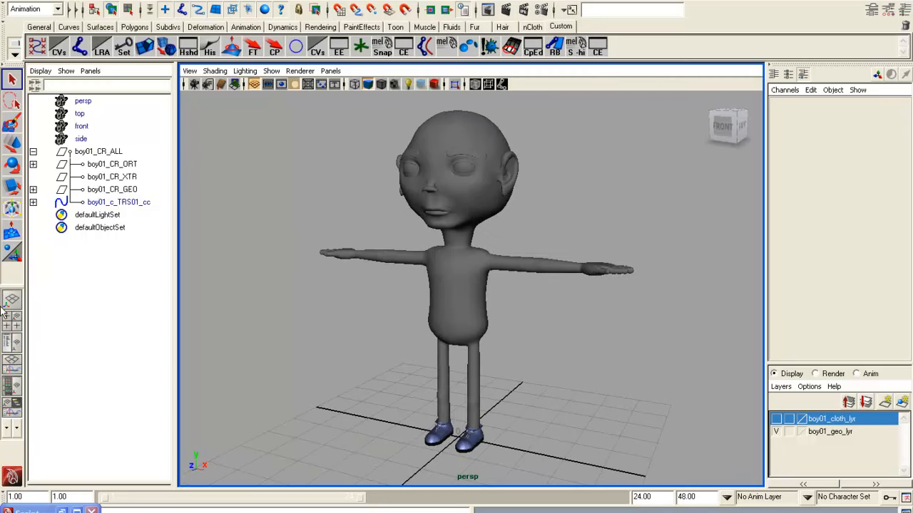
{"action": "left_click", "coordinate": [7, 329]}
{"action": "key", "text": "space"}
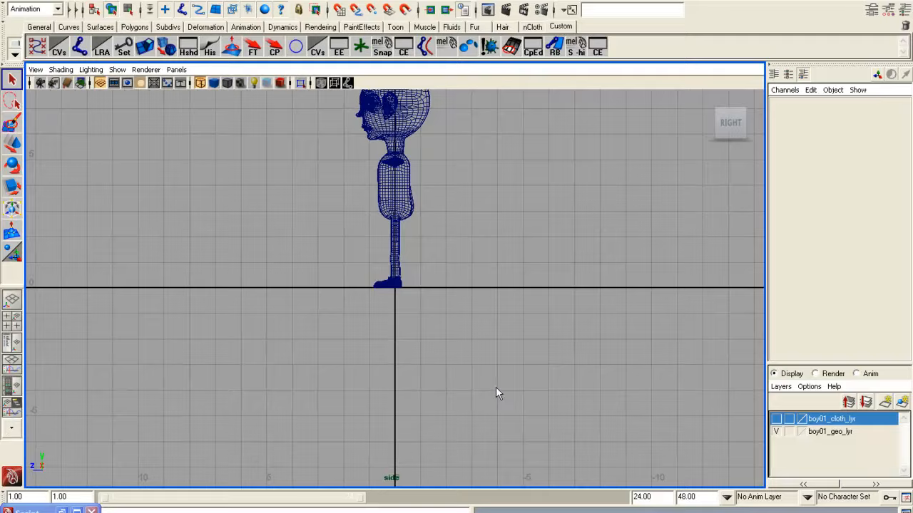
{"action": "middle_click_drag", "start_coordinate": [457, 286], "coordinate": [467, 391], "text": "alt"}
{"action": "scroll", "coordinate": [465, 378], "scroll_direction": "up", "scroll_amount": 3}
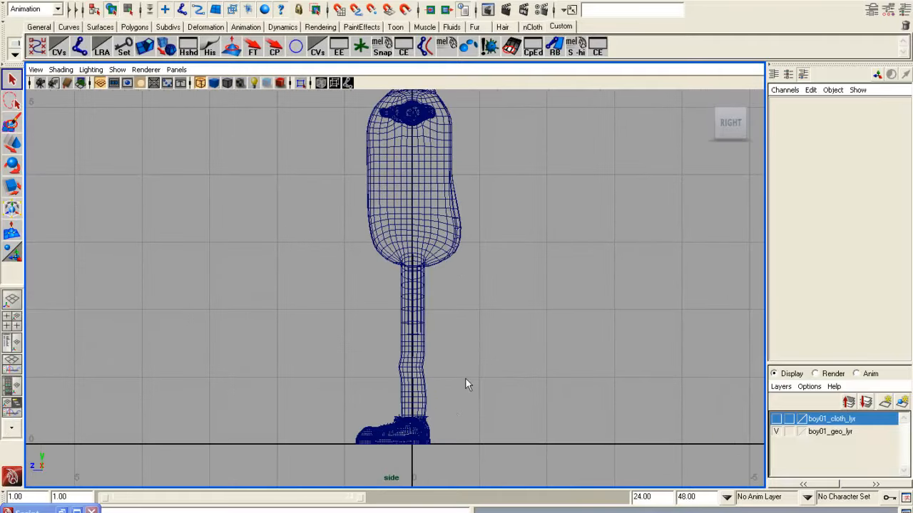
{"action": "left_click", "coordinate": [80, 47]}
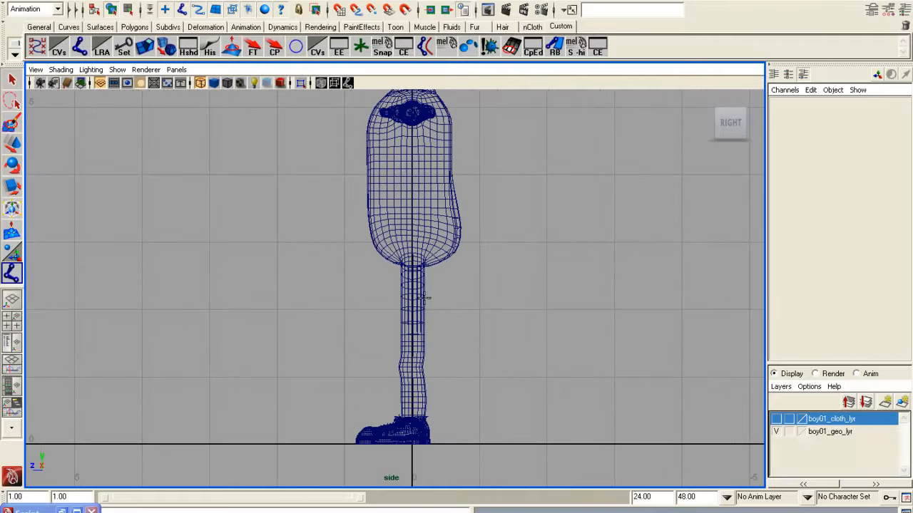
{"action": "scroll", "coordinate": [425, 298], "scroll_direction": "up", "scroll_amount": 2}
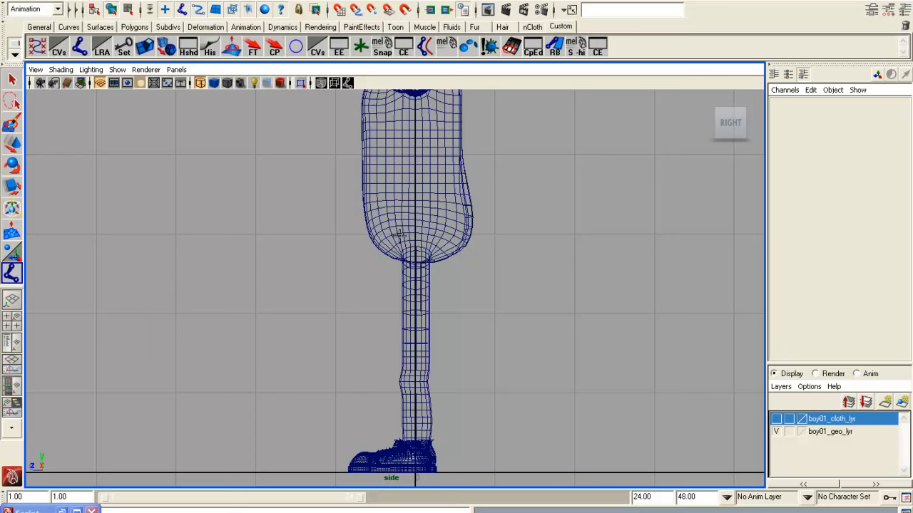
{"action": "left_click", "coordinate": [416, 226]}
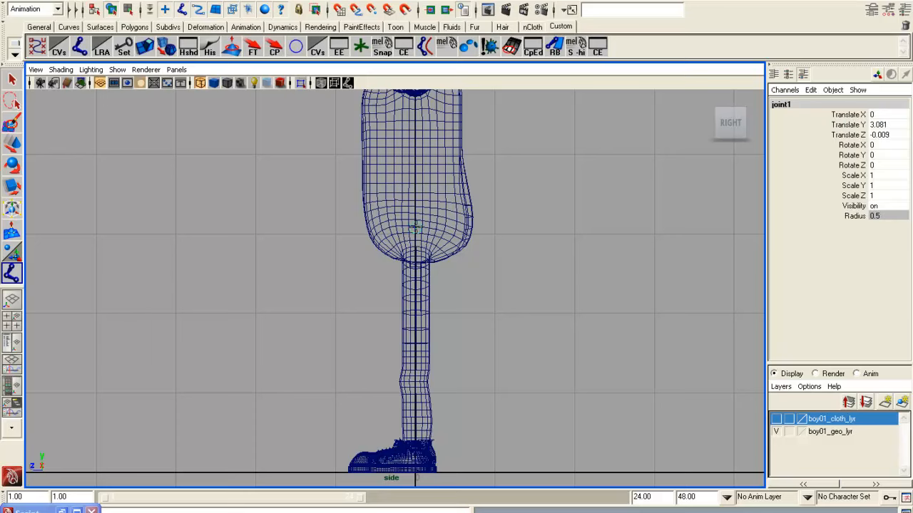
{"action": "left_click_drag", "start_coordinate": [416, 366], "coordinate": [413, 374]}
{"action": "left_click", "coordinate": [413, 385]}
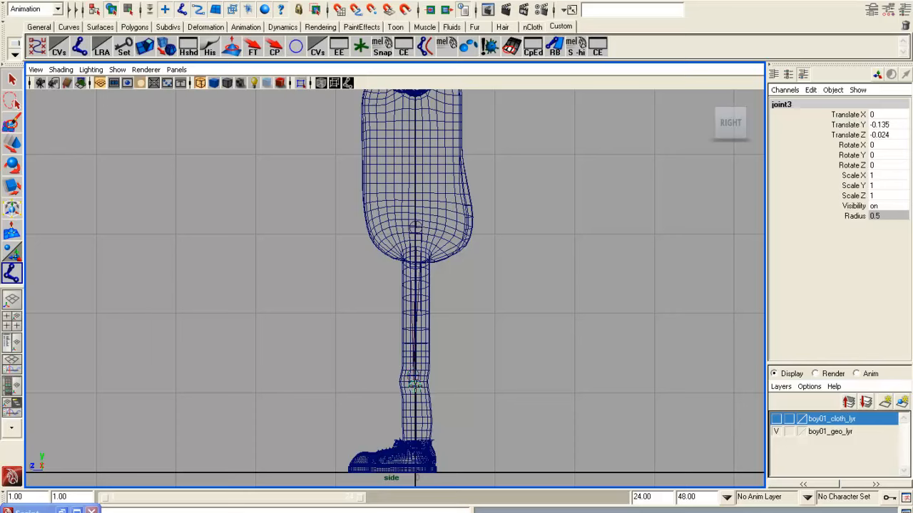
- Complete the leg joint chain with joints at the ankle, ball of the foot and toe tip
{"action": "left_click_drag", "start_coordinate": [421, 456], "coordinate": [419, 456]}
{"action": "left_click", "coordinate": [392, 464]}
{"action": "left_click", "coordinate": [348, 466]}
{"action": "key", "text": "Return"}
- Move the joint chain sideways in the front view into the character's left leg, to Translate X of about 0.467
{"action": "key", "text": "space"}
{"action": "key", "text": "space"}
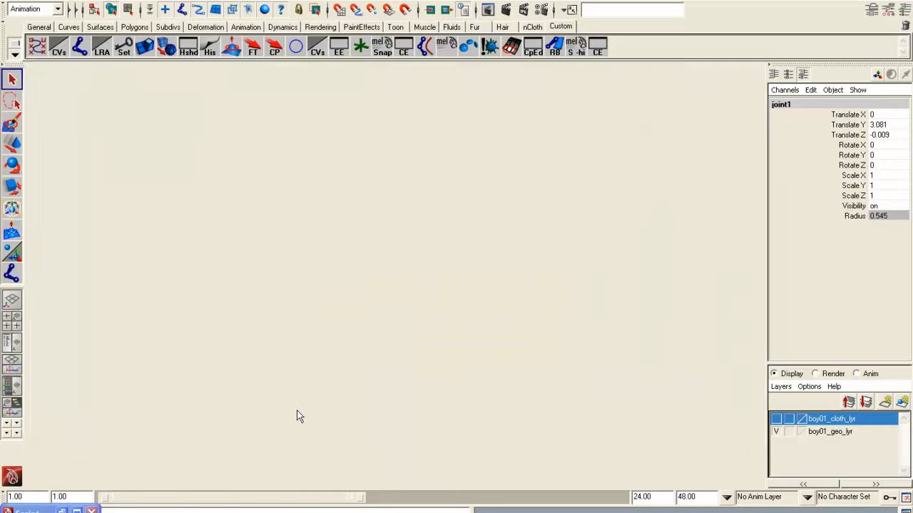
{"action": "scroll", "coordinate": [403, 355], "scroll_direction": "up", "scroll_amount": 3}
{"action": "scroll", "coordinate": [402, 357], "scroll_direction": "up", "scroll_amount": 2}
{"action": "middle_click_drag", "start_coordinate": [423, 287], "coordinate": [397, 407], "text": "alt"}
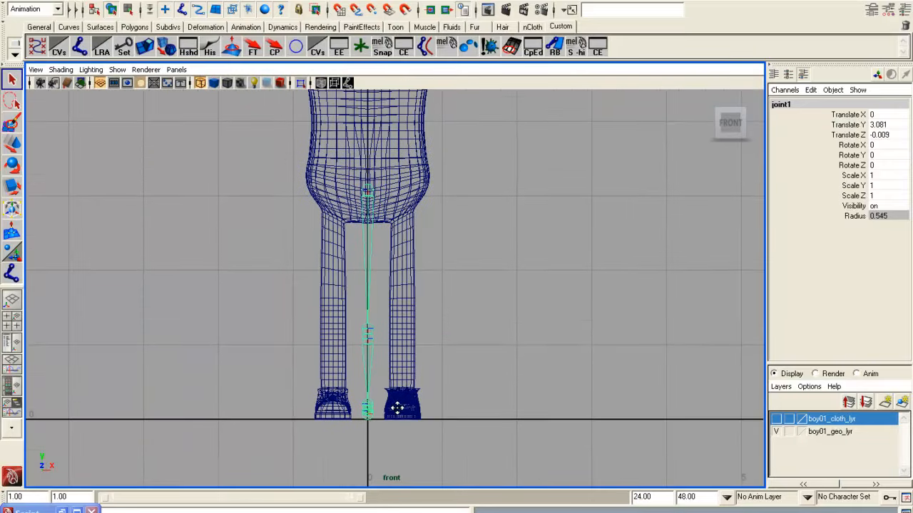
{"action": "key", "text": "w"}
{"action": "left_click_drag", "start_coordinate": [408, 191], "coordinate": [445, 193]}
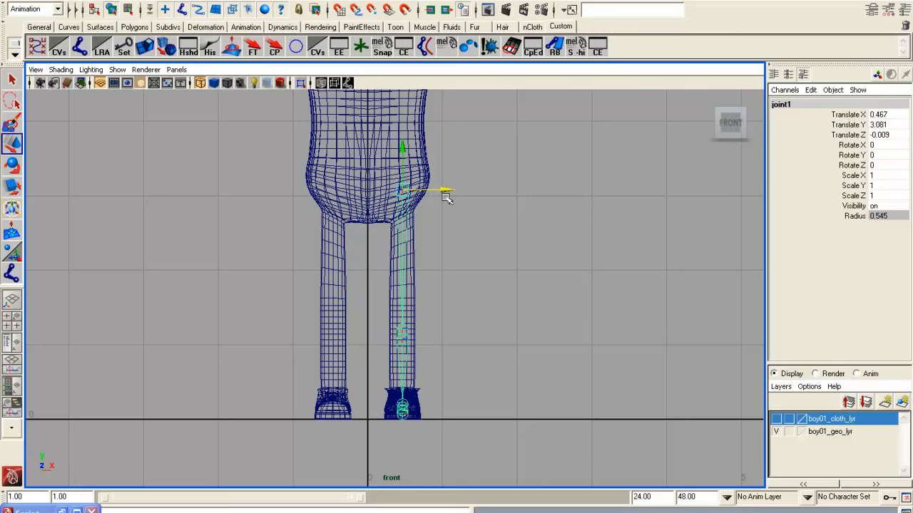
- Select the whole leg joint hierarchy with the MEL command select -hi
{"action": "key", "text": "space"}
{"action": "key", "text": "space"}
{"action": "scroll", "coordinate": [471, 357], "scroll_direction": "up", "scroll_amount": 3}
{"action": "scroll", "coordinate": [499, 321], "scroll_direction": "down", "scroll_amount": 2}
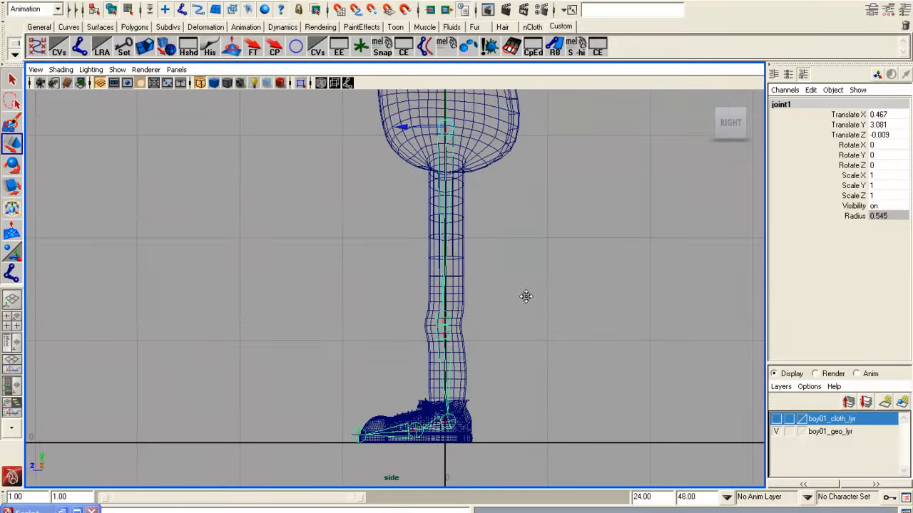
{"action": "scroll", "coordinate": [475, 314], "scroll_direction": "up", "scroll_amount": 6}
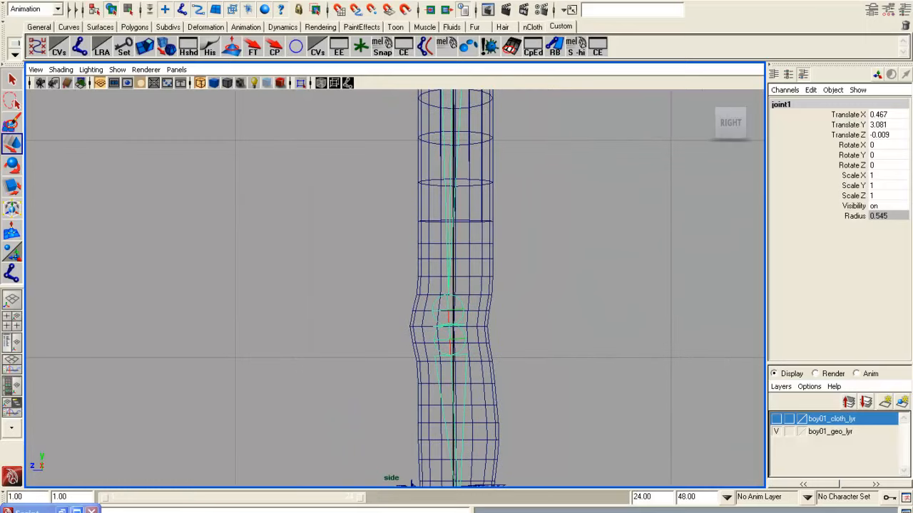
{"action": "left_click", "coordinate": [86, 512]}
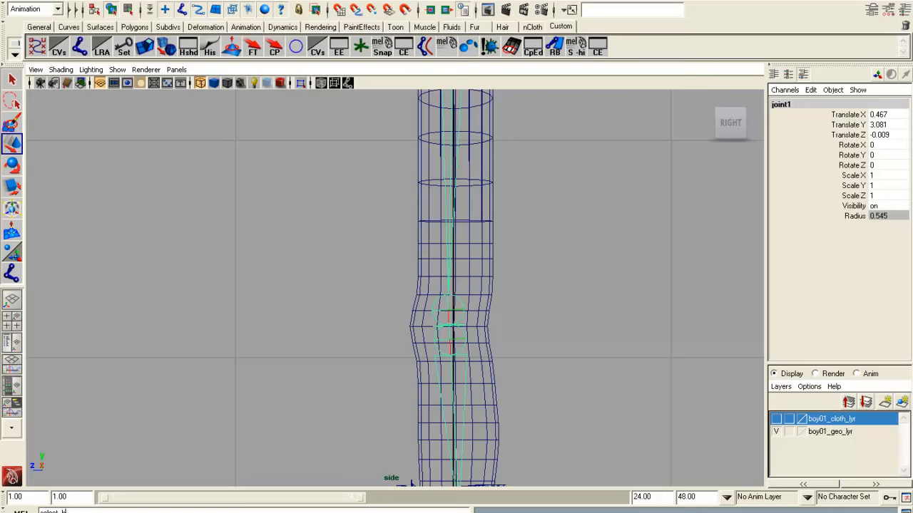
{"action": "type", "text": "select -hi"}
{"action": "key", "text": "Return"}
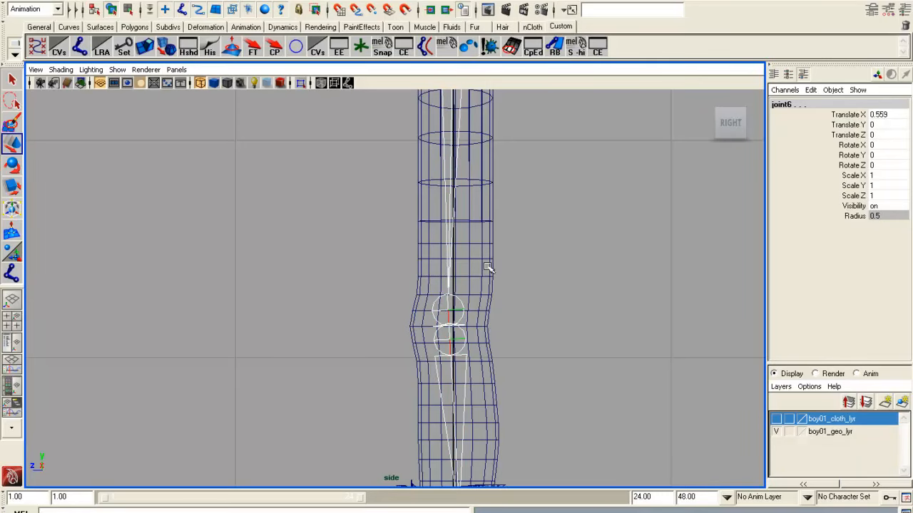
- Set the radius of all selected leg joints to 0.2
{"action": "scroll", "coordinate": [488, 267], "scroll_direction": "down", "scroll_amount": 10}
{"action": "middle_click_drag", "start_coordinate": [455, 283], "coordinate": [455, 299], "text": "alt"}
{"action": "scroll", "coordinate": [448, 301], "scroll_direction": "up", "scroll_amount": 1}
{"action": "double_click", "coordinate": [877, 217]}
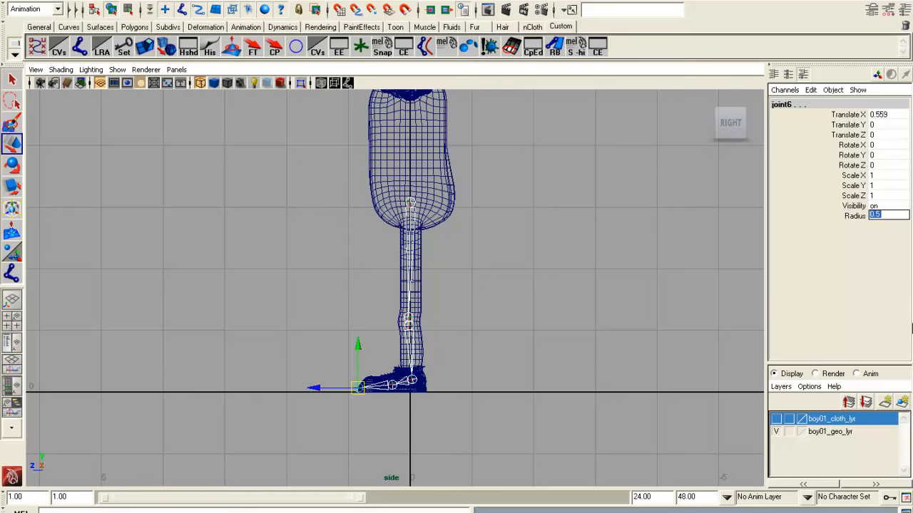
{"action": "type", "text": ".2"}
{"action": "key", "text": "Return"}
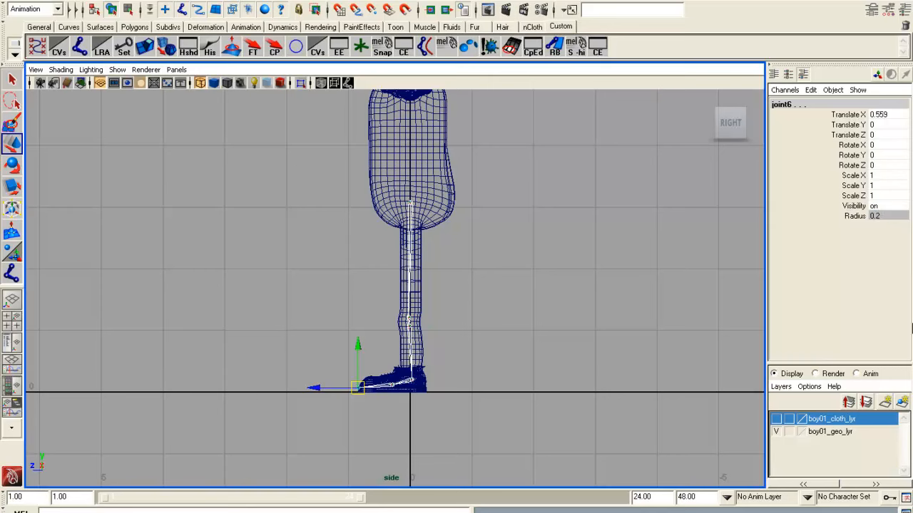
- Select the upper knee joint and examine its placement in the leg from the side and perspective views
{"action": "scroll", "coordinate": [405, 370], "scroll_direction": "up", "scroll_amount": 3}
{"action": "scroll", "coordinate": [461, 364], "scroll_direction": "up", "scroll_amount": 2}
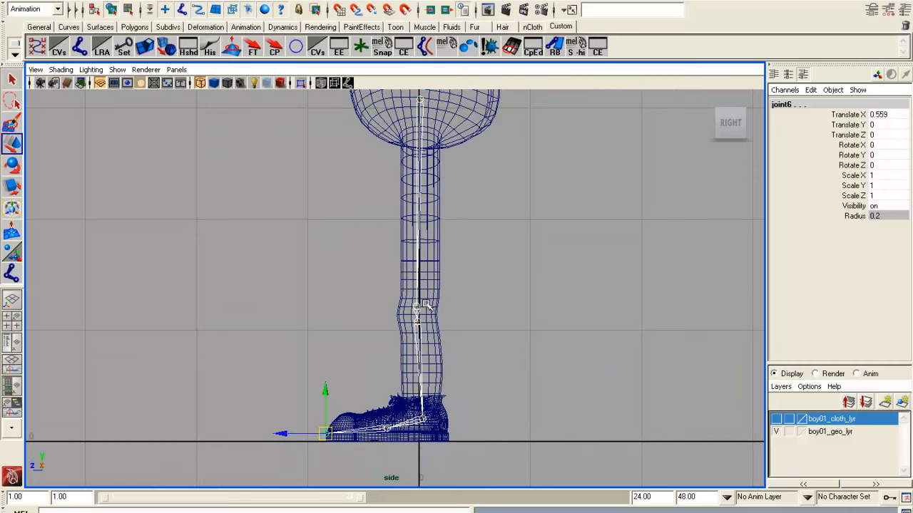
{"action": "left_click", "coordinate": [421, 306]}
{"action": "scroll", "coordinate": [424, 309], "scroll_direction": "up", "scroll_amount": 1}
{"action": "mouse_move", "coordinate": [484, 363]}
{"action": "middle_mouse_down", "text": "alt"}
{"action": "mouse_move", "coordinate": [483, 353]}
{"action": "mouse_move", "coordinate": [484, 364]}
{"action": "middle_mouse_up", "text": "alt"}
{"action": "middle_click_drag", "start_coordinate": [465, 252], "coordinate": [458, 264], "text": "alt"}
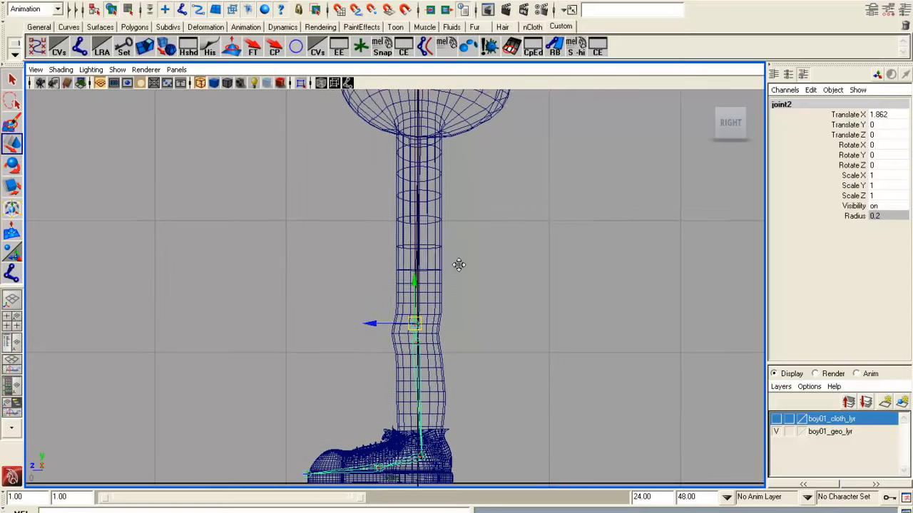
{"action": "key", "text": "space"}
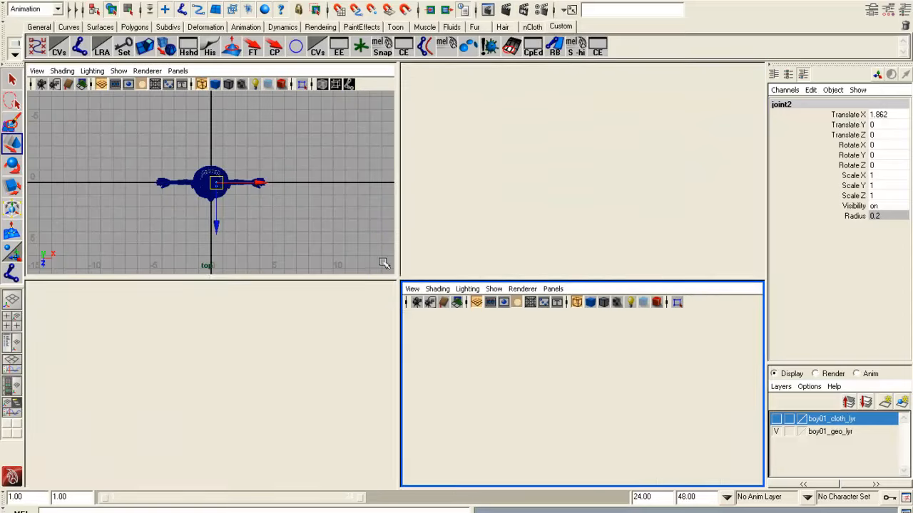
{"action": "key", "text": "space"}
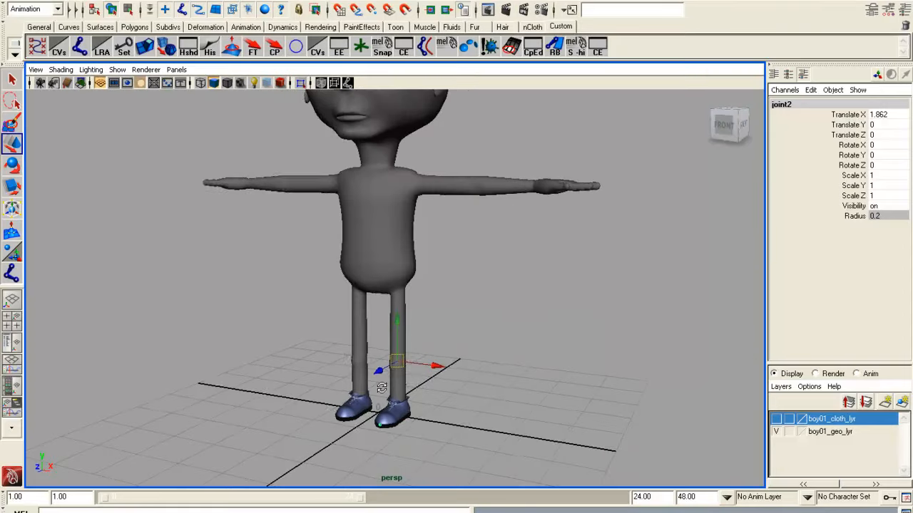
{"action": "left_click_drag", "start_coordinate": [382, 388], "coordinate": [395, 383], "text": "alt"}
{"action": "right_click_drag", "start_coordinate": [395, 383], "coordinate": [433, 391], "text": "alt"}
{"action": "middle_click_drag", "start_coordinate": [434, 389], "coordinate": [455, 354], "text": "alt"}
{"action": "left_click_drag", "start_coordinate": [533, 387], "coordinate": [525, 390], "text": "alt"}
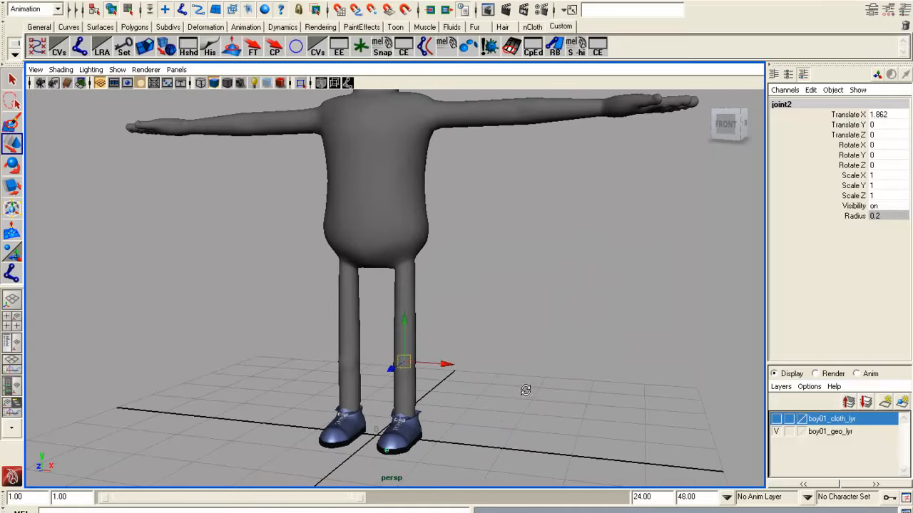
{"action": "left_click_drag", "start_coordinate": [584, 364], "coordinate": [515, 403], "text": "alt"}
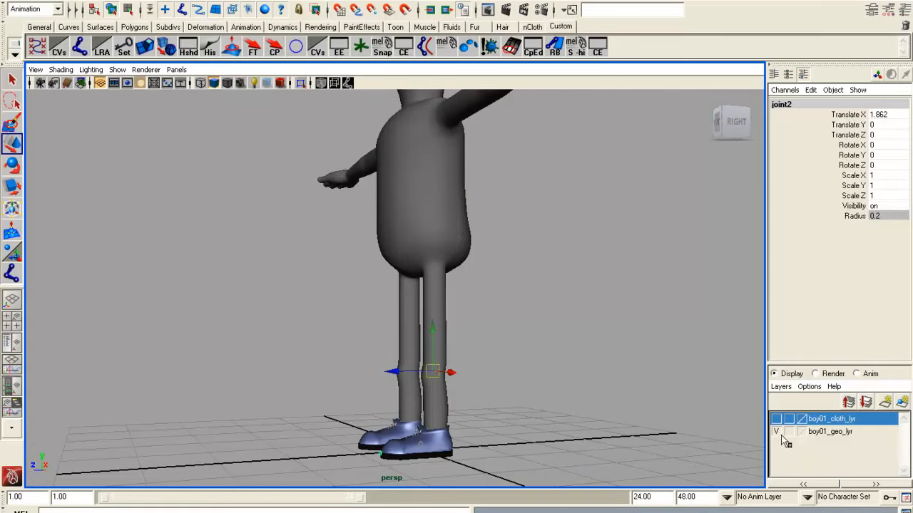
- Hide the boy01_geo_lyr layer, delete the entire leg joint chain and show the layer again
{"action": "left_click", "coordinate": [777, 432]}
{"action": "left_click_drag", "start_coordinate": [417, 227], "coordinate": [460, 268]}
{"action": "key", "text": "Delete"}
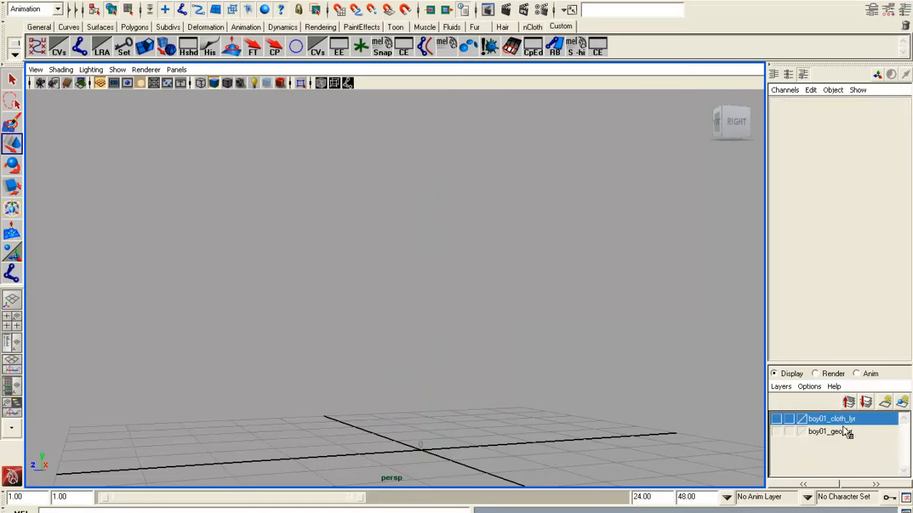
{"action": "left_click", "coordinate": [777, 432]}
- Set the CV Curve tool to curve degree 1 Linear, ready for drawing in the side view
{"action": "key", "text": "space"}
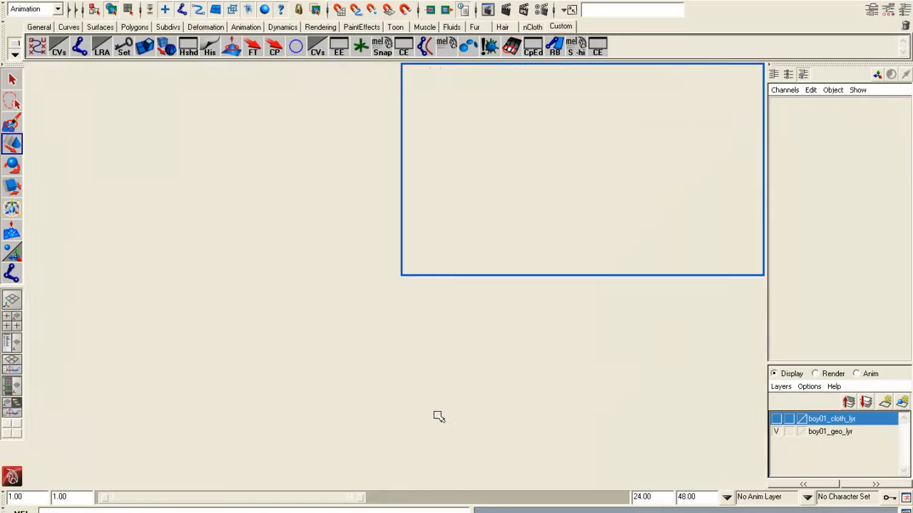
{"action": "key", "text": "space"}
{"action": "scroll", "coordinate": [484, 327], "scroll_direction": "down", "scroll_amount": 3}
{"action": "double_click", "coordinate": [38, 46]}
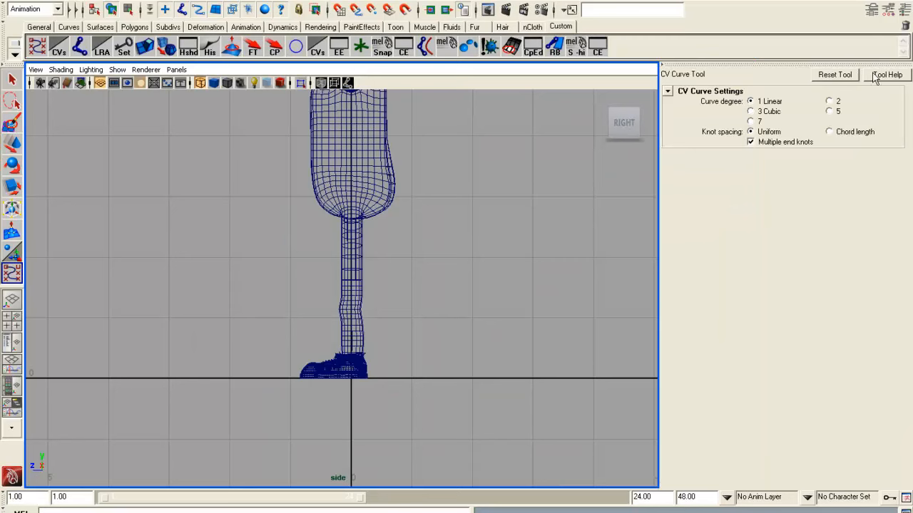
{"action": "left_click", "coordinate": [768, 104]}
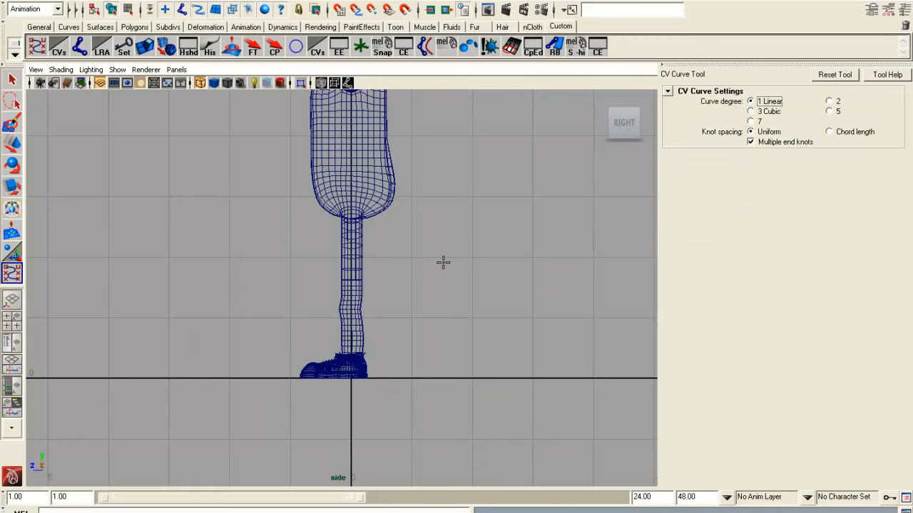
- Start the linear leg curve in the side view, placing the hip point and two closely spaced points at the knee
{"action": "scroll", "coordinate": [375, 258], "scroll_direction": "up", "scroll_amount": 2}
{"action": "scroll", "coordinate": [378, 268], "scroll_direction": "up", "scroll_amount": 1}
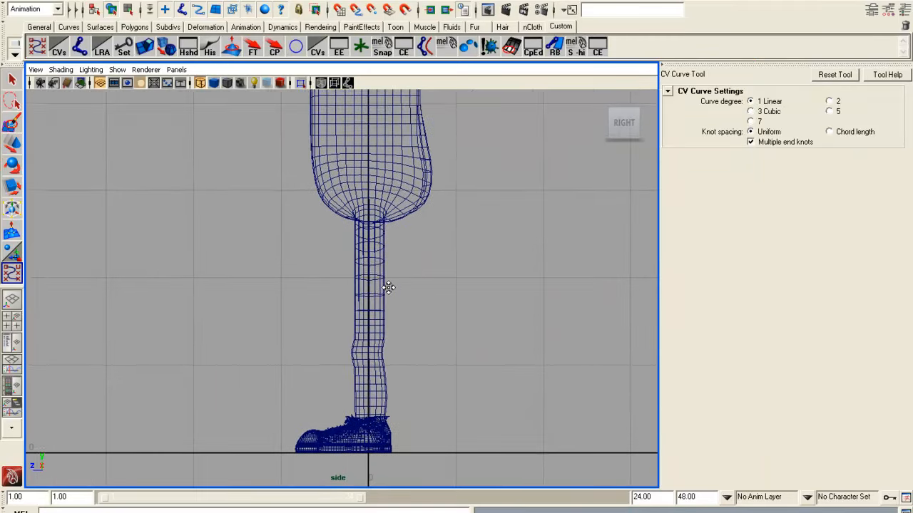
{"action": "scroll", "coordinate": [383, 230], "scroll_direction": "up", "scroll_amount": 1}
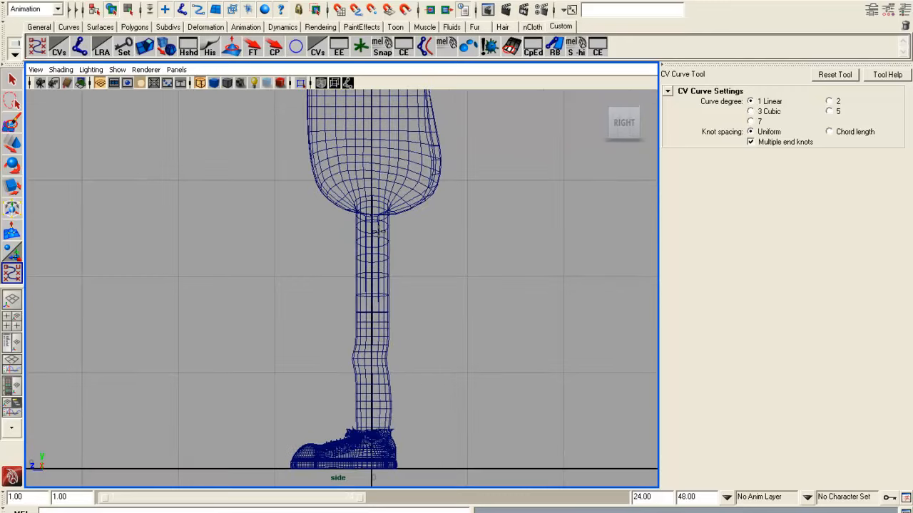
{"action": "left_click", "coordinate": [373, 155]}
{"action": "left_click_drag", "start_coordinate": [373, 354], "coordinate": [365, 350]}
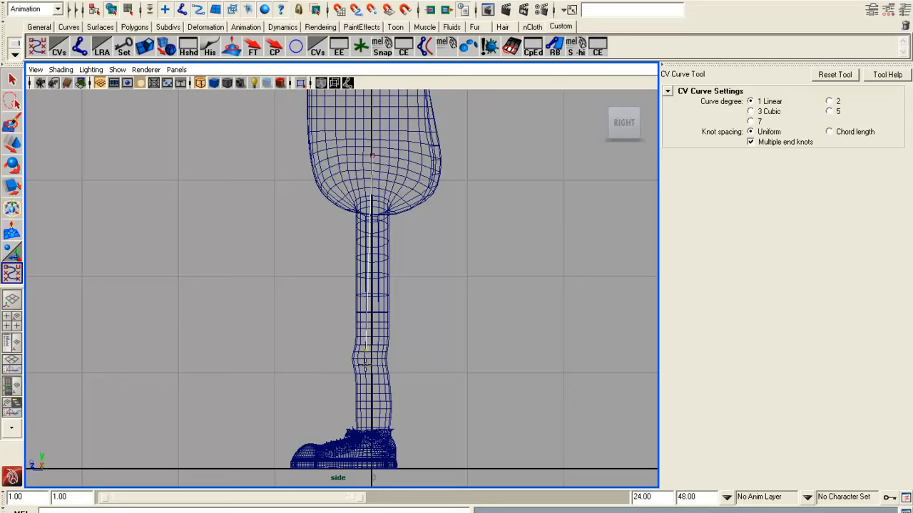
{"action": "left_click", "coordinate": [365, 365]}
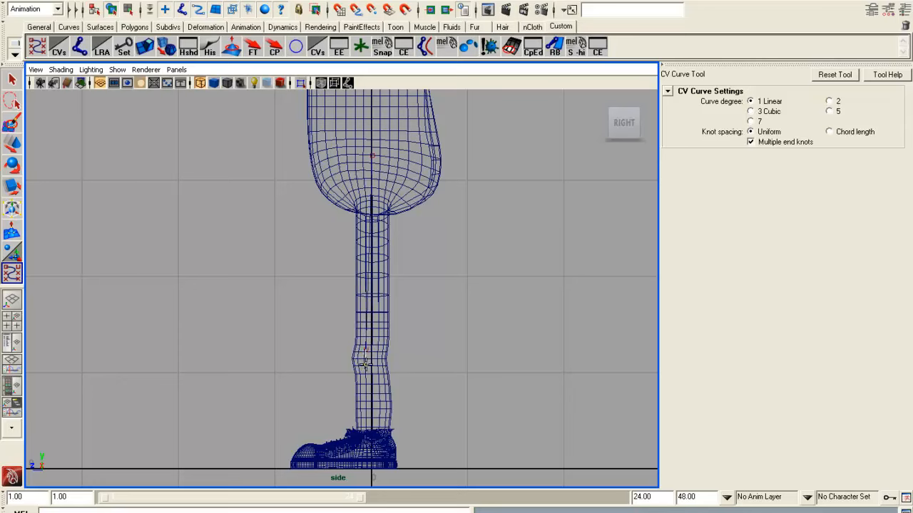
- Continue the leg curve through the ankle, ball and toe of the shoe and finish it
{"action": "middle_click_drag", "start_coordinate": [405, 426], "coordinate": [418, 379], "text": "alt"}
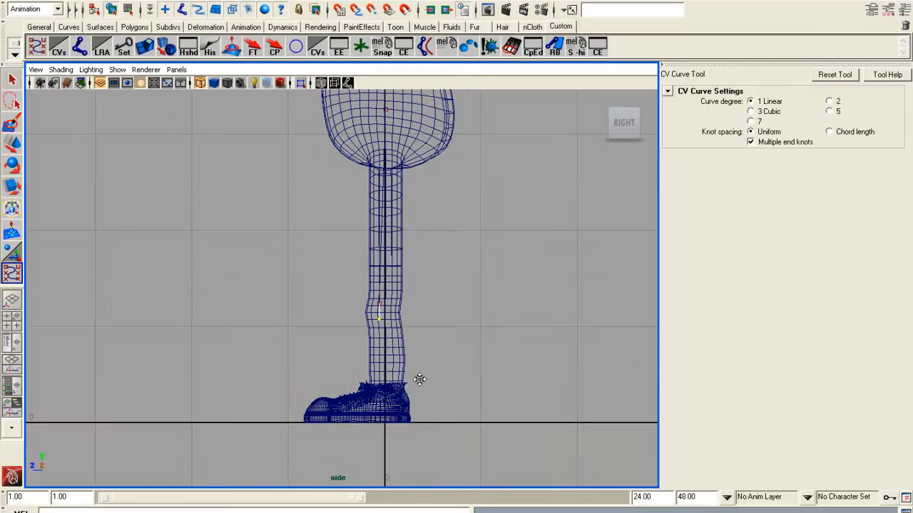
{"action": "left_click", "coordinate": [391, 408]}
{"action": "left_click_drag", "start_coordinate": [391, 408], "coordinate": [389, 398]}
{"action": "left_click", "coordinate": [356, 408]}
{"action": "left_click_drag", "start_coordinate": [351, 410], "coordinate": [354, 407]}
{"action": "key", "text": "ctrl+z"}
{"action": "left_click", "coordinate": [345, 410]}
{"action": "left_click", "coordinate": [303, 412]}
{"action": "key", "text": "w"}
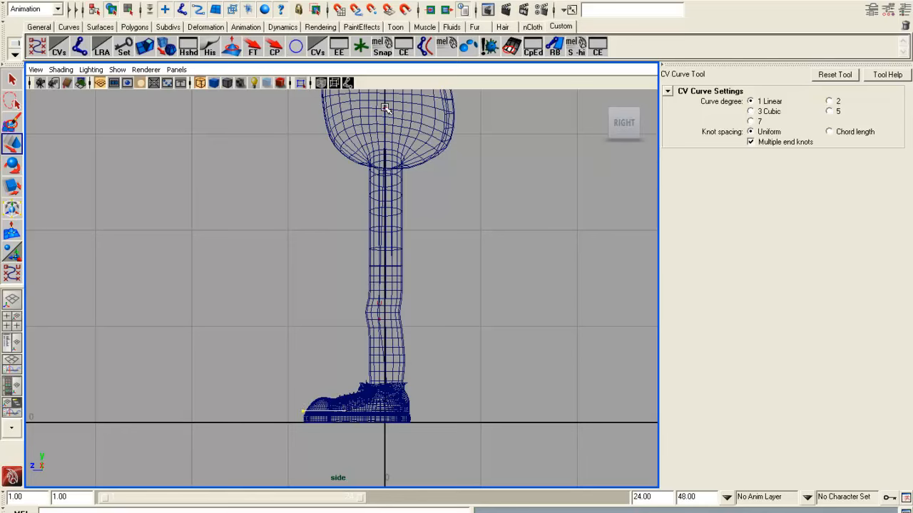
{"action": "key", "text": "w"}
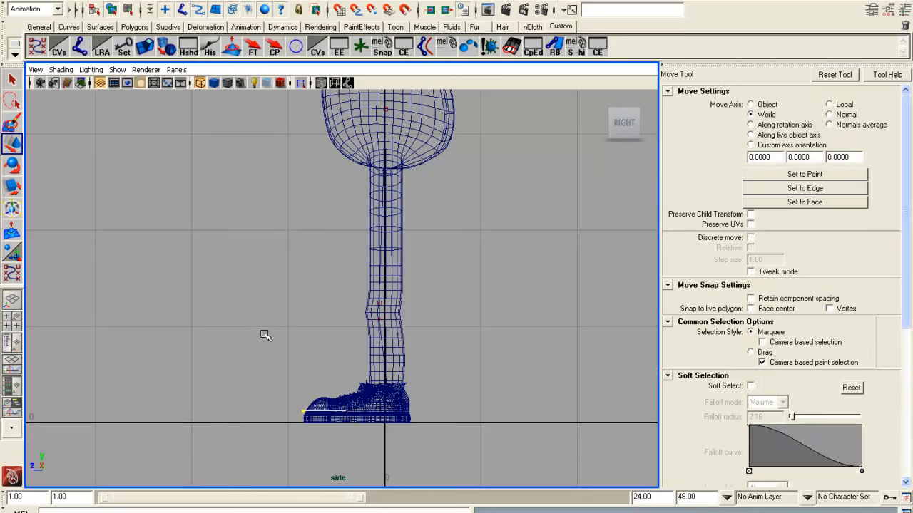
- Display the leg curve's control vertices and, in the front view, move the curve along X into the centre of the character's left leg
{"action": "key", "text": "space"}
{"action": "key", "text": "space"}
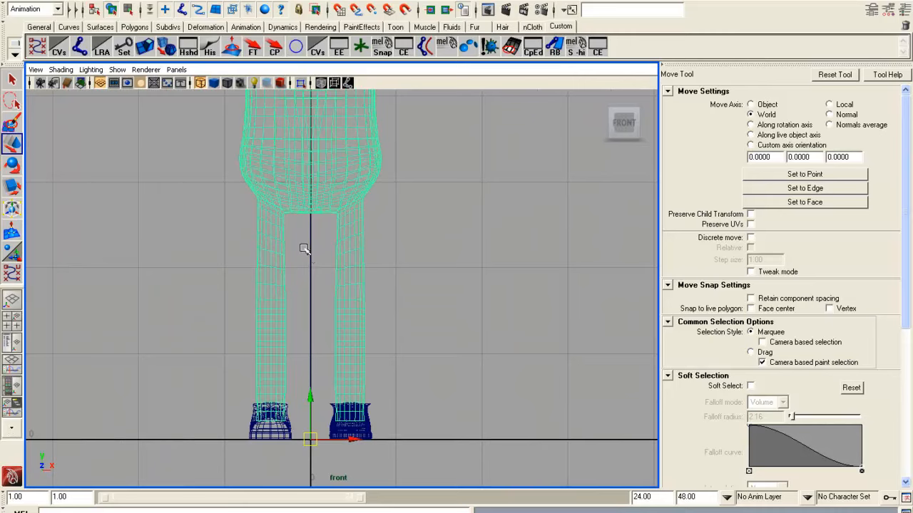
{"action": "left_click", "coordinate": [314, 272]}
{"action": "left_click", "coordinate": [59, 45]}
{"action": "left_click_drag", "start_coordinate": [350, 441], "coordinate": [391, 438]}
- Set the boy01_geo_lyr layer to Reference so that the mesh cannot be selected while editing the curve in the side view
{"action": "key", "text": "space"}
{"action": "key", "text": "space"}
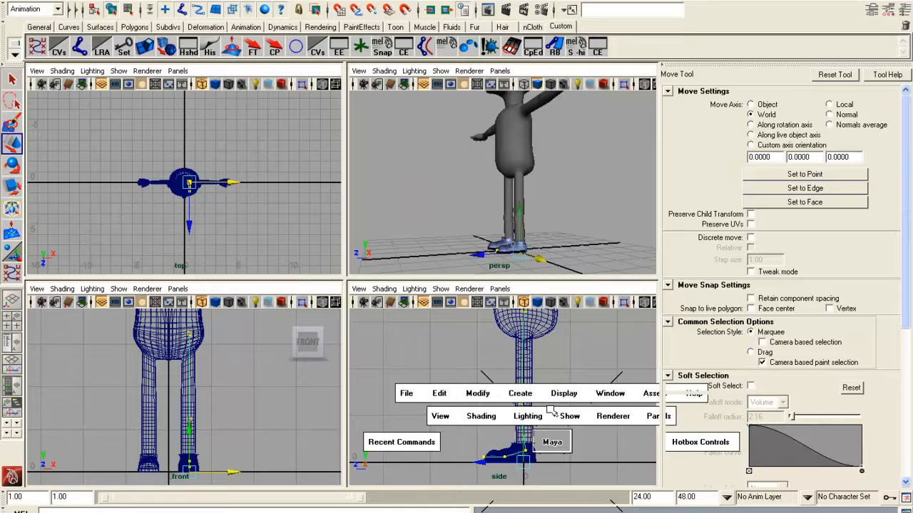
{"action": "middle_click_drag", "start_coordinate": [459, 348], "coordinate": [449, 305], "text": "alt"}
{"action": "scroll", "coordinate": [412, 292], "scroll_direction": "up", "scroll_amount": 1}
{"action": "scroll", "coordinate": [419, 324], "scroll_direction": "up", "scroll_amount": 2}
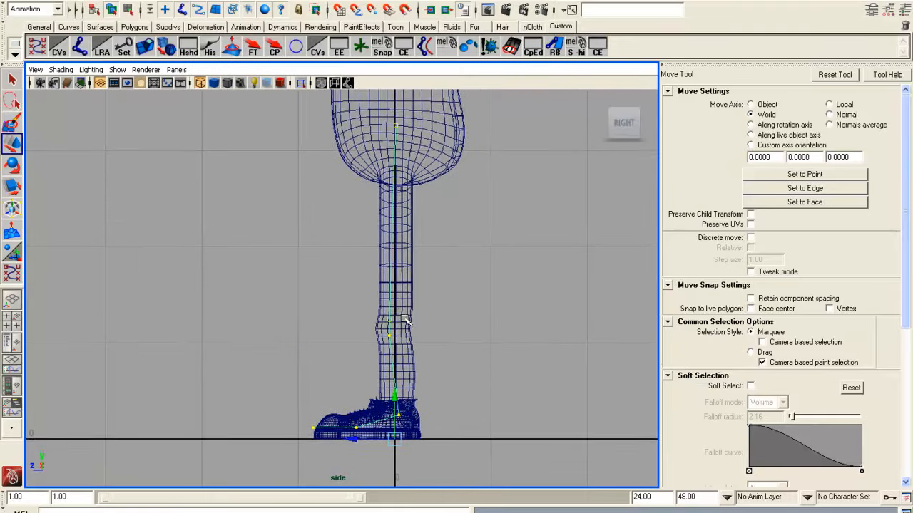
{"action": "scroll", "coordinate": [420, 325], "scroll_direction": "down", "scroll_amount": 2}
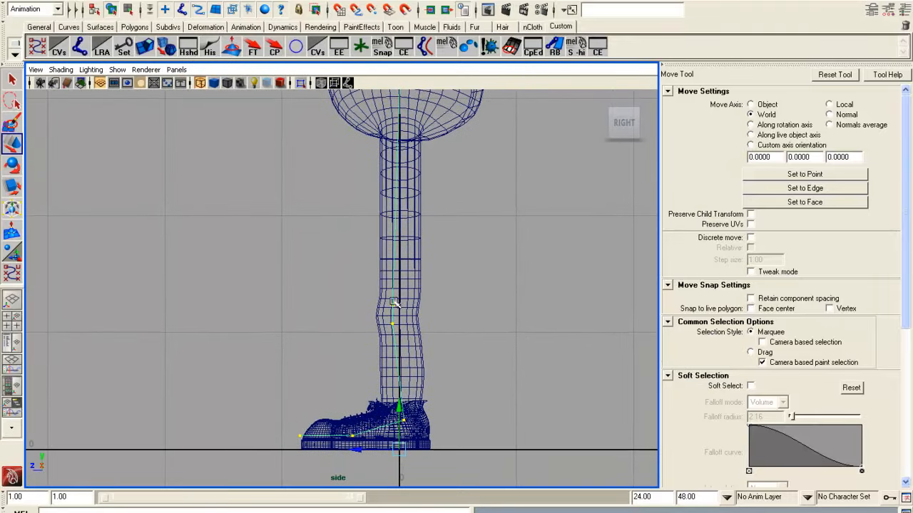
{"action": "left_click", "coordinate": [503, 305]}
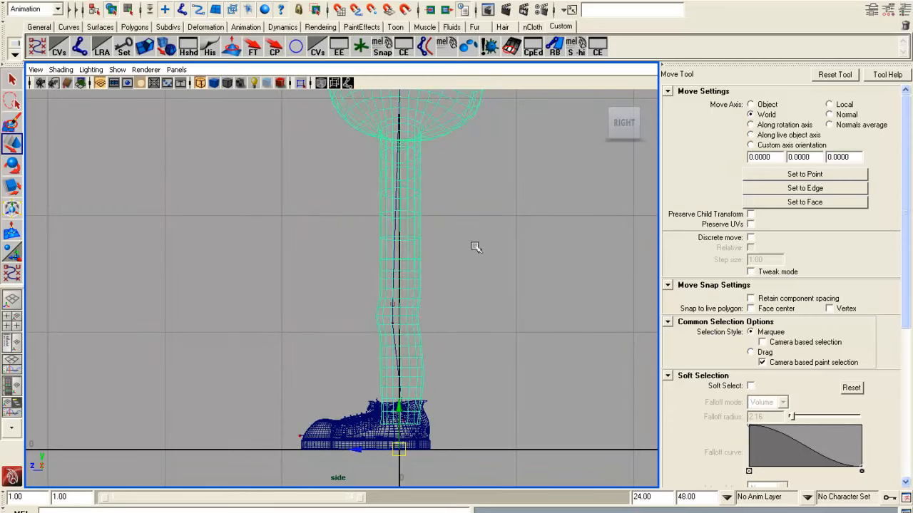
{"action": "left_click", "coordinate": [503, 301]}
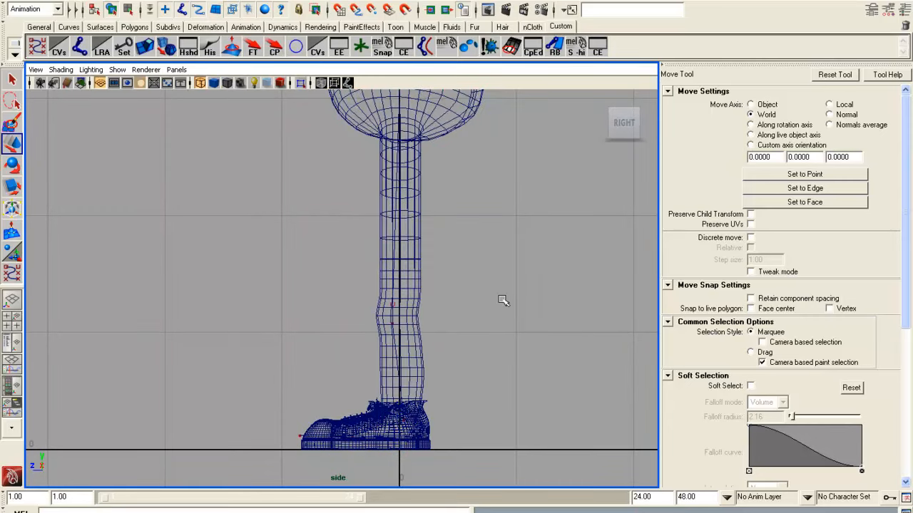
{"action": "right_click", "coordinate": [521, 248]}
{"action": "left_click", "coordinate": [909, 10]}
{"action": "left_click", "coordinate": [789, 433]}
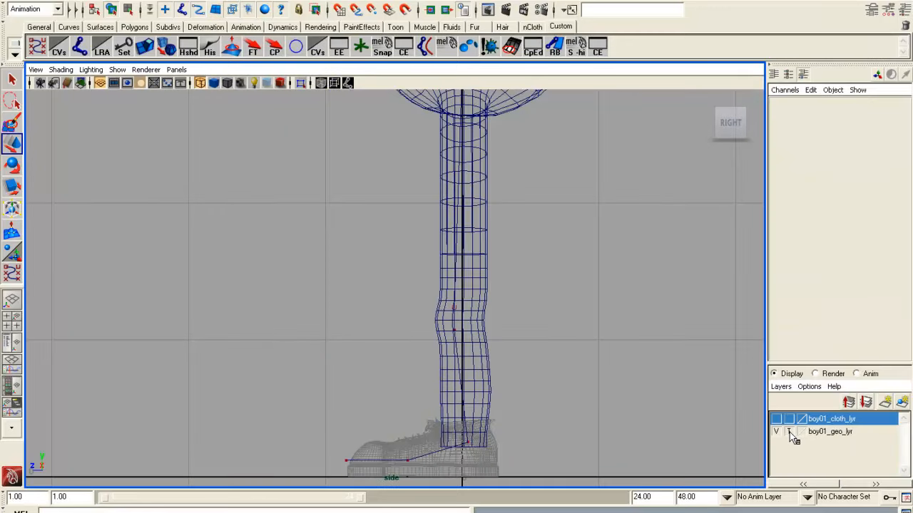
{"action": "left_click", "coordinate": [789, 432]}
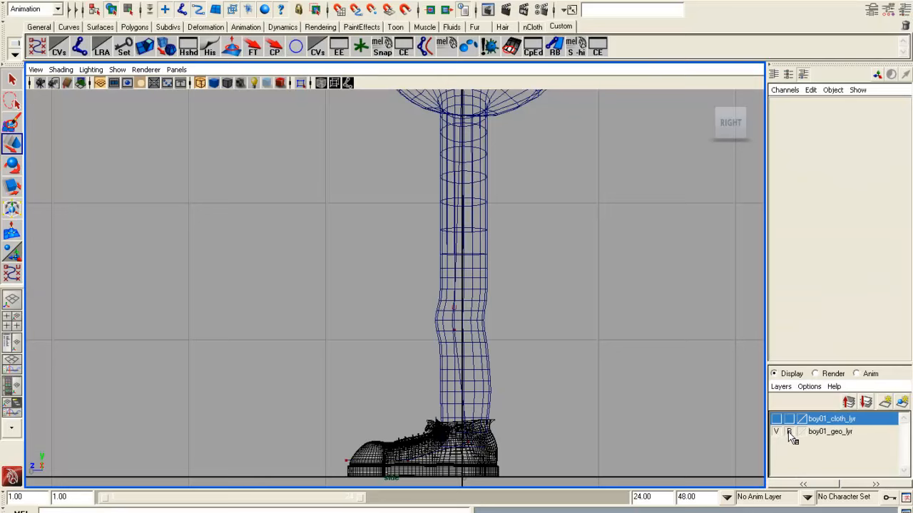
- Switch the leg curve to control vertex mode and check the vertical placement of the lower and upper knee points
{"action": "left_click", "coordinate": [454, 295]}
{"action": "right_click_drag", "start_coordinate": [632, 287], "coordinate": [580, 288]}
{"action": "left_click_drag", "start_coordinate": [438, 321], "coordinate": [465, 346]}
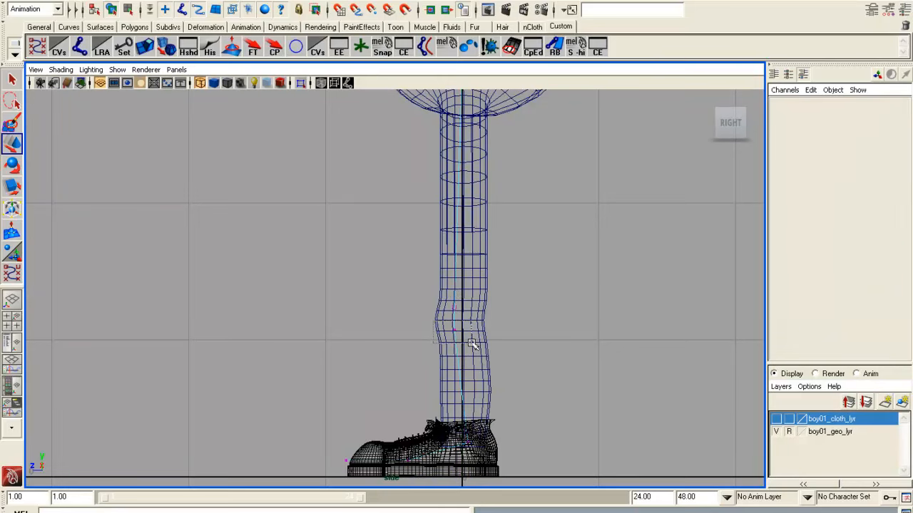
{"action": "left_click", "coordinate": [454, 295]}
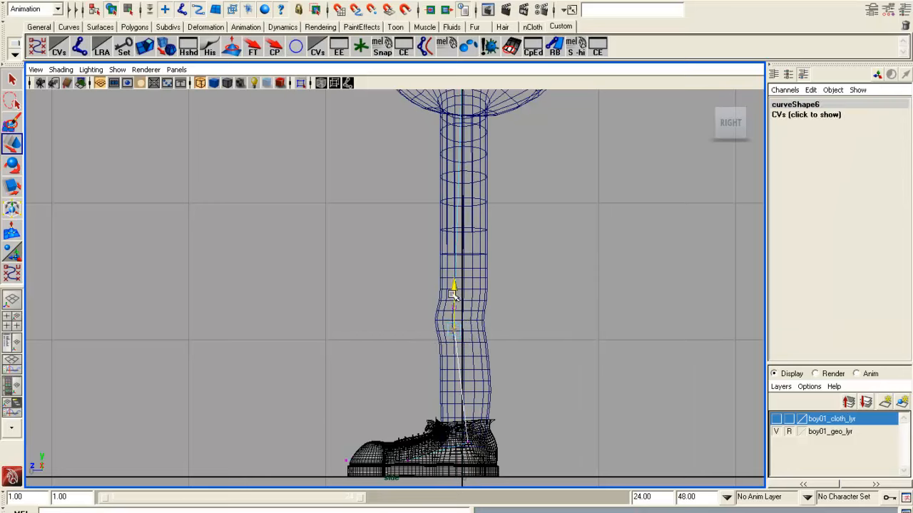
{"action": "left_click_drag", "start_coordinate": [432, 305], "coordinate": [465, 316]}
{"action": "left_click", "coordinate": [454, 273]}
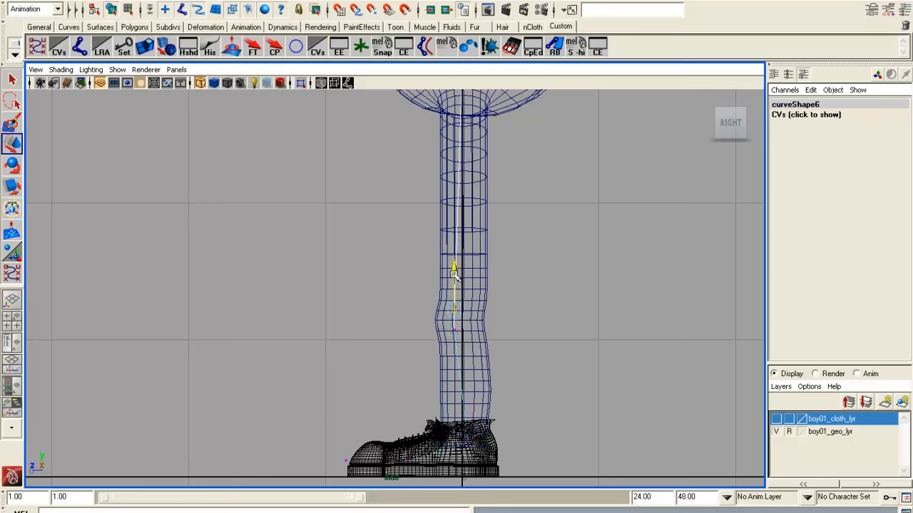
- Check the hip control vertex of the leg curve in the side view and return the curve to object mode
{"action": "left_click", "coordinate": [579, 343]}
{"action": "scroll", "coordinate": [579, 343], "scroll_direction": "down", "scroll_amount": 5}
{"action": "scroll", "coordinate": [467, 318], "scroll_direction": "up", "scroll_amount": 4}
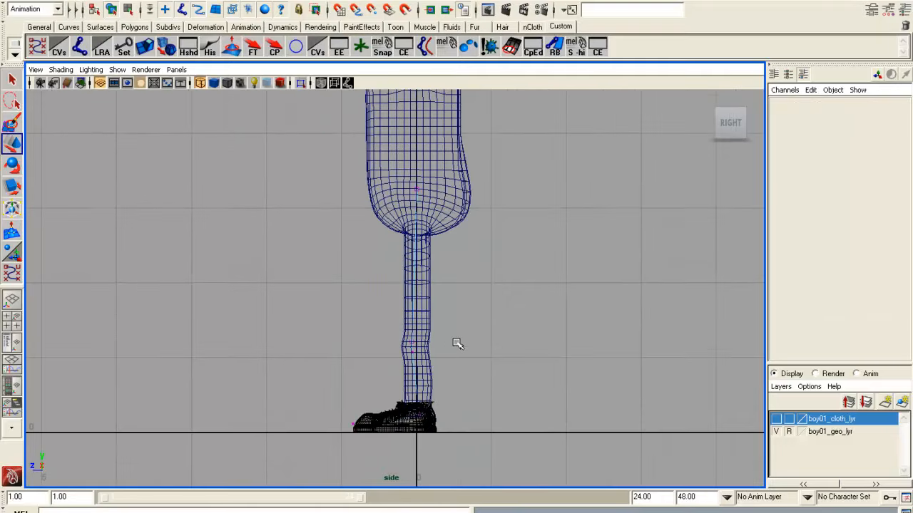
{"action": "scroll", "coordinate": [436, 355], "scroll_direction": "up", "scroll_amount": 2}
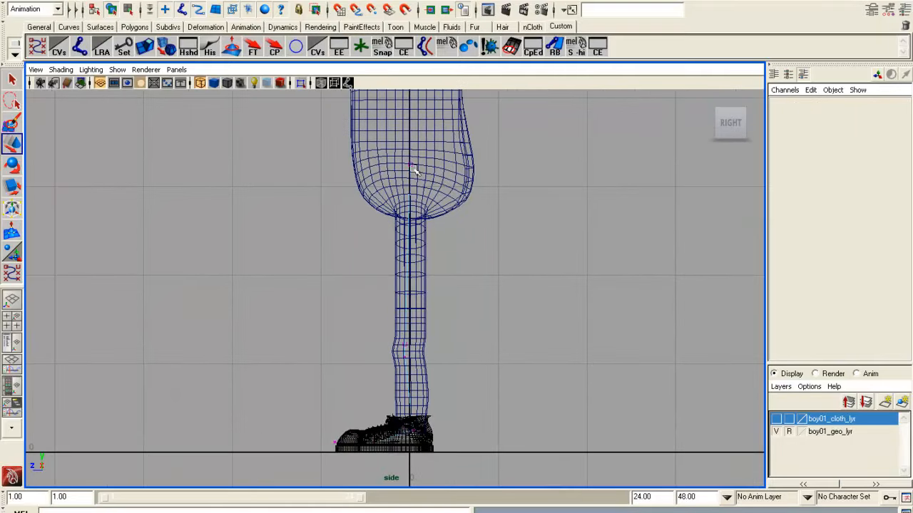
{"action": "left_click", "coordinate": [412, 169]}
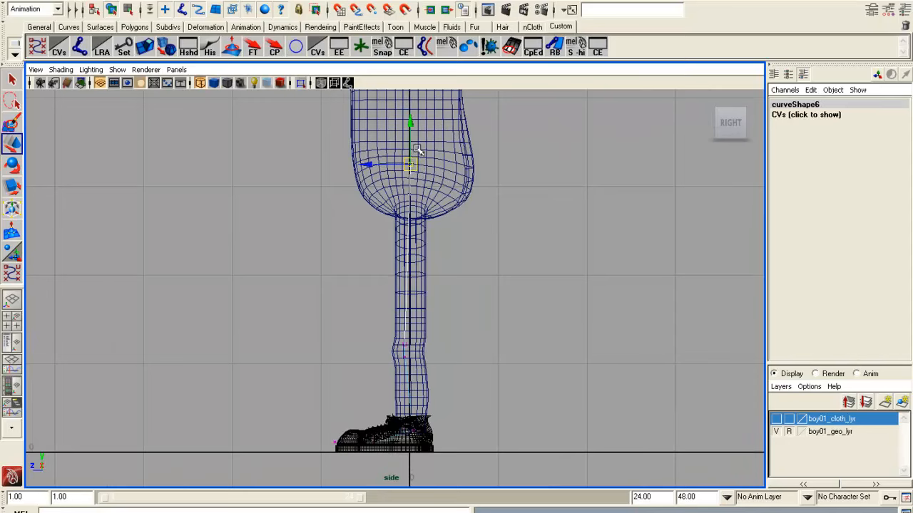
{"action": "left_click", "coordinate": [411, 128]}
{"action": "right_click", "coordinate": [414, 164]}
{"action": "left_click", "coordinate": [622, 206]}
{"action": "right_click_drag", "start_coordinate": [413, 167], "coordinate": [412, 158]}
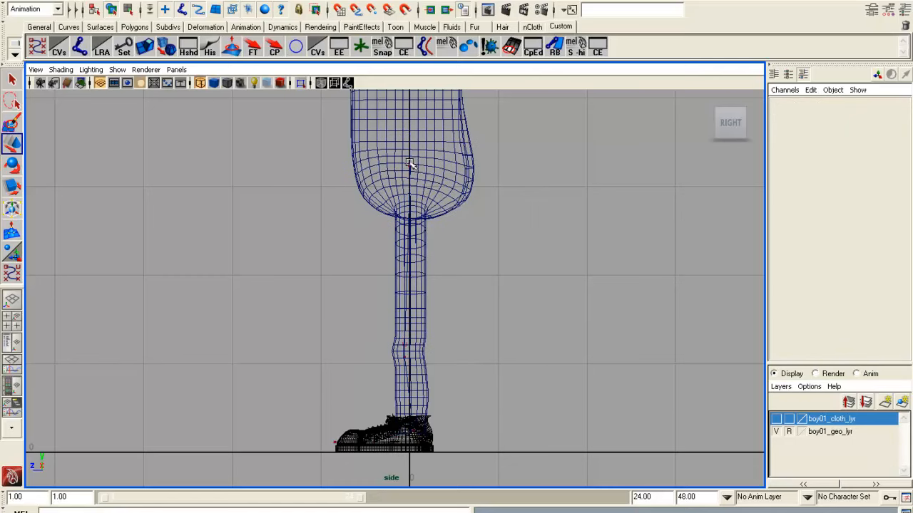
- Start a new linear CV curve in the front view with its first point on the centre line of the pelvis
{"action": "key", "text": "space"}
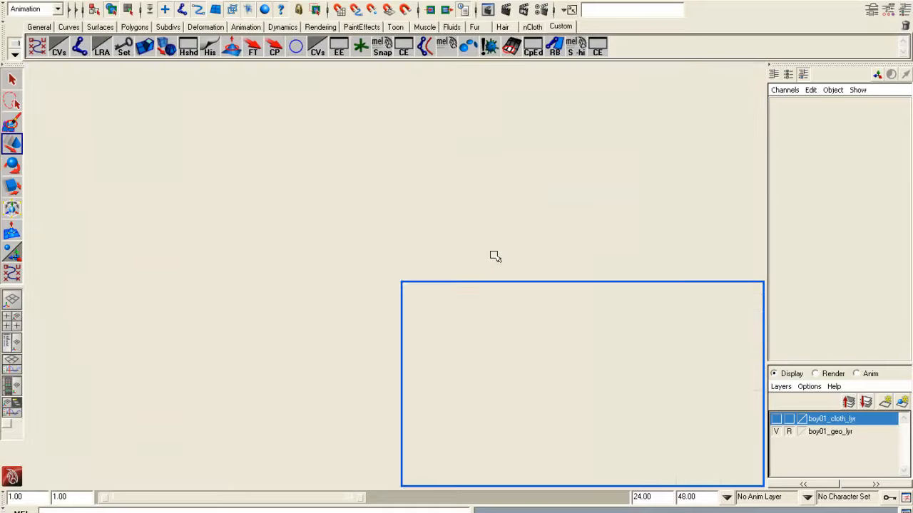
{"action": "key", "text": "space"}
{"action": "middle_click_drag", "start_coordinate": [381, 225], "coordinate": [392, 401], "text": "alt"}
{"action": "key", "text": "y"}
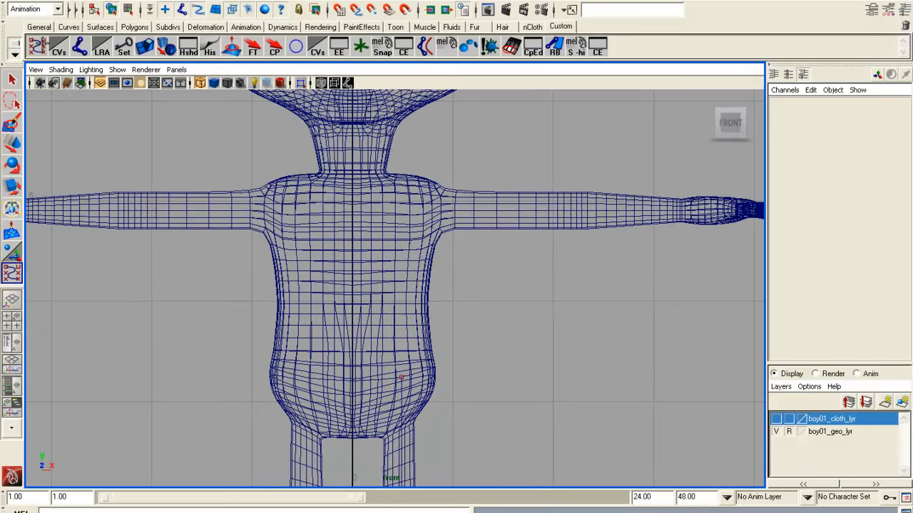
{"action": "middle_click_drag", "start_coordinate": [397, 358], "coordinate": [393, 325], "text": "alt"}
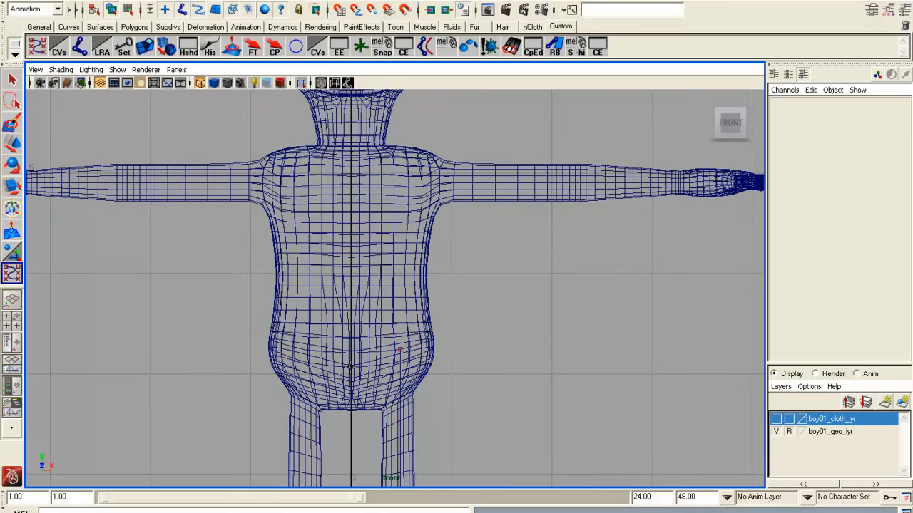
{"action": "left_click", "coordinate": [350, 367]}
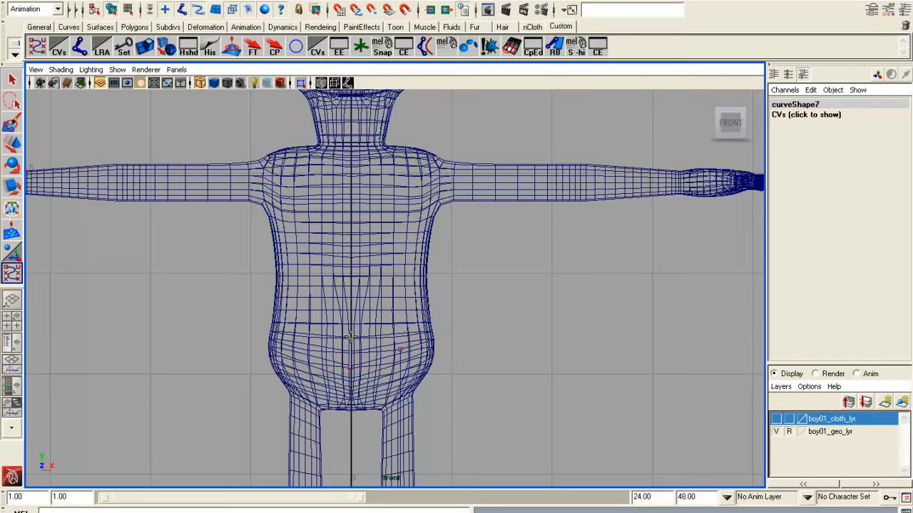
{"action": "left_click", "coordinate": [349, 302]}
{"action": "left_click", "coordinate": [351, 297]}
{"action": "left_click", "coordinate": [352, 255]}
{"action": "key", "text": "ctrl+z"}
- Place the remaining spine points up the torso's centre line to the base of the neck, finish the curve and display its control vertices
{"action": "left_click", "coordinate": [351, 323]}
{"action": "left_click", "coordinate": [351, 286]}
{"action": "left_click", "coordinate": [350, 243]}
{"action": "left_click", "coordinate": [350, 159]}
{"action": "key", "text": "w"}
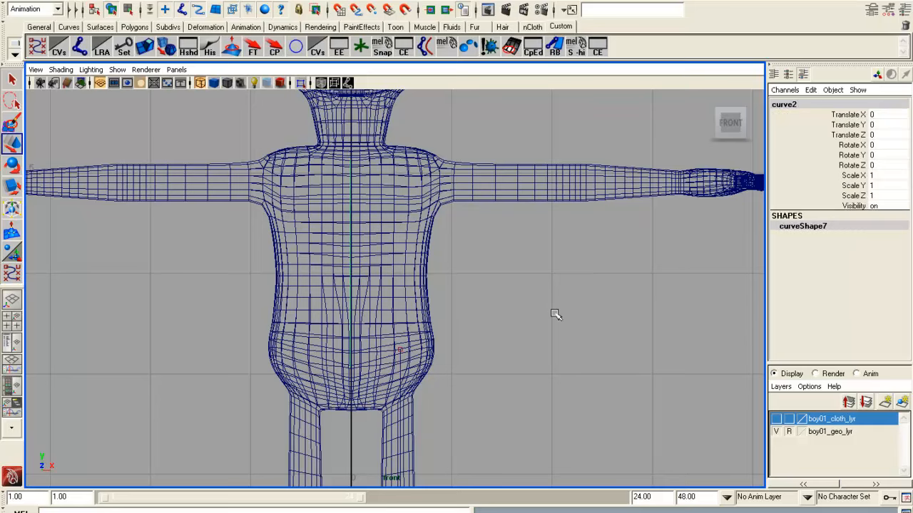
{"action": "left_click", "coordinate": [59, 47]}
- Examine how the spine curve runs through the torso in the side view and return to the front view
{"action": "key", "text": "space"}
{"action": "key", "text": "space"}
{"action": "right_click_drag", "start_coordinate": [513, 353], "coordinate": [460, 255], "text": "alt"}
{"action": "middle_click_drag", "start_coordinate": [460, 255], "coordinate": [455, 296], "text": "alt"}
{"action": "scroll", "coordinate": [456, 296], "scroll_direction": "up", "scroll_amount": 4}
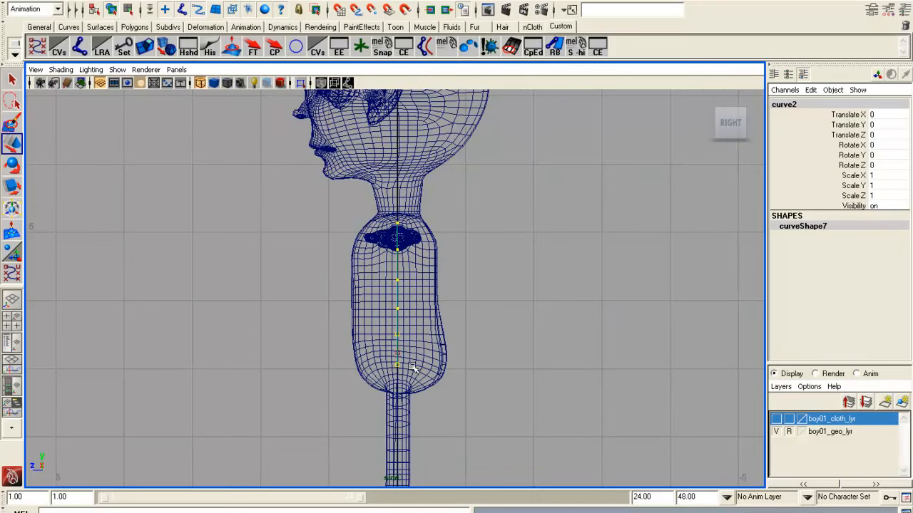
{"action": "key", "text": "space"}
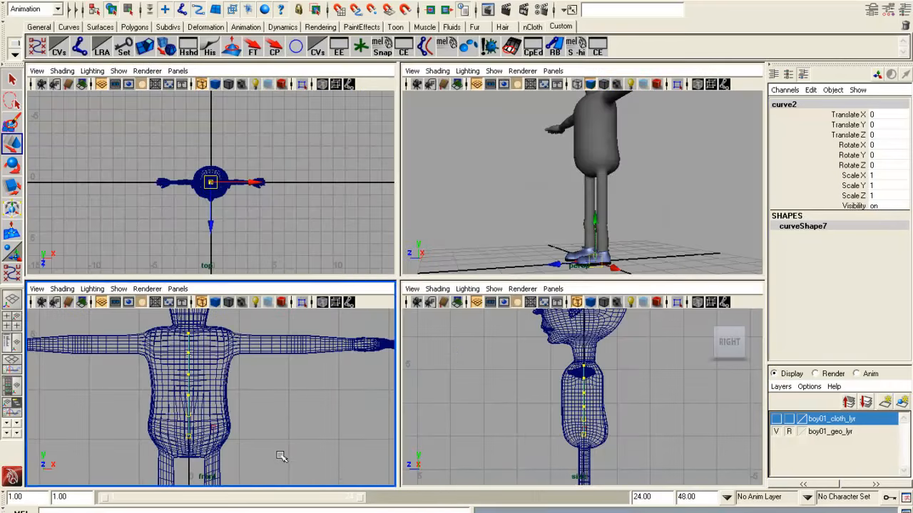
{"action": "key", "text": "space"}
- Draw a short linear curve from just below the spine curve's base down to the crotch and display its control vertices
{"action": "scroll", "coordinate": [368, 333], "scroll_direction": "up", "scroll_amount": 1}
{"action": "middle_click_drag", "start_coordinate": [368, 363], "coordinate": [369, 293], "text": "alt"}
{"action": "left_click", "coordinate": [44, 51]}
{"action": "left_click", "coordinate": [346, 323]}
{"action": "left_click", "coordinate": [345, 323]}
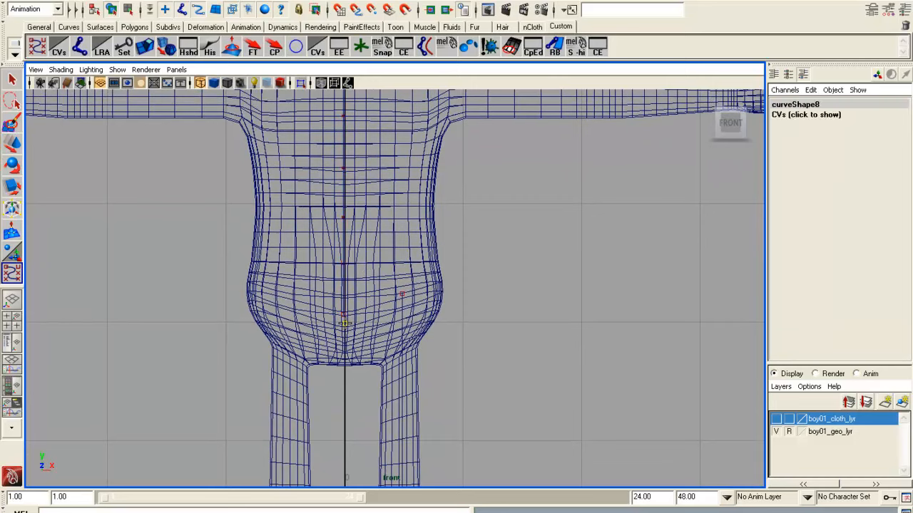
{"action": "left_click", "coordinate": [343, 365]}
{"action": "key", "text": "ctrl+z"}
{"action": "key", "text": "ctrl+z"}
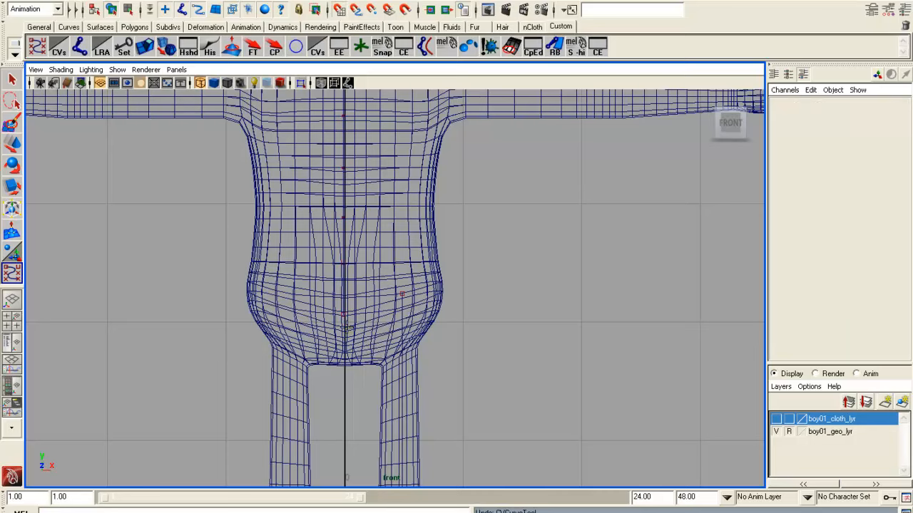
{"action": "left_click", "coordinate": [344, 322]}
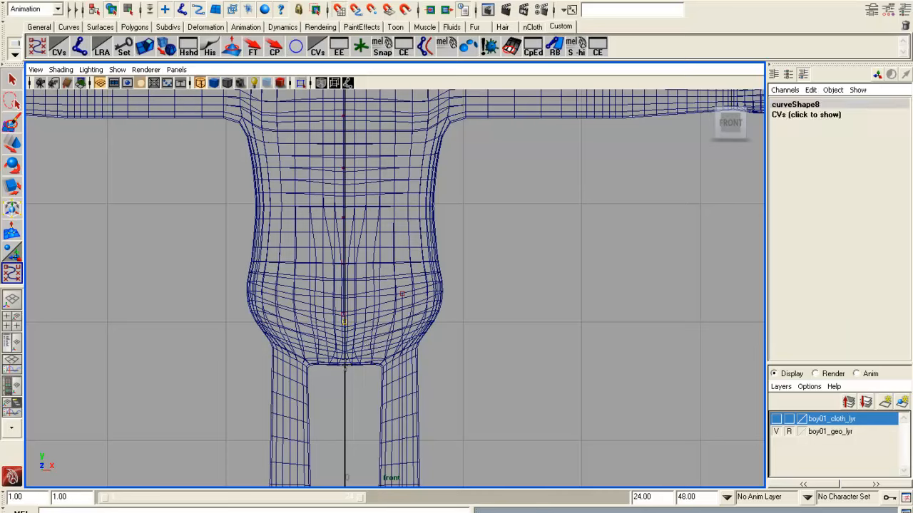
{"action": "left_click", "coordinate": [344, 364]}
{"action": "key", "text": "w"}
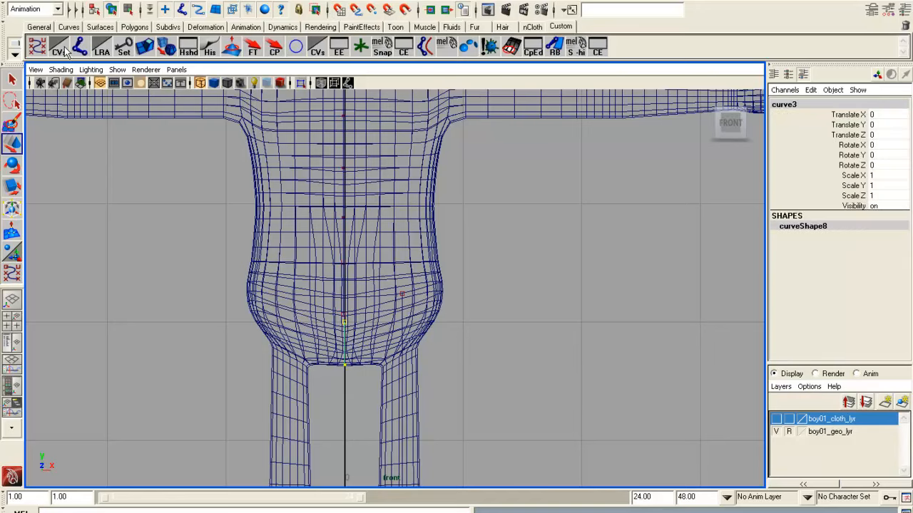
- Select the spine curve, centre its pivot and move it along X to 0.014 to align with the centre line
{"action": "left_click", "coordinate": [343, 248]}
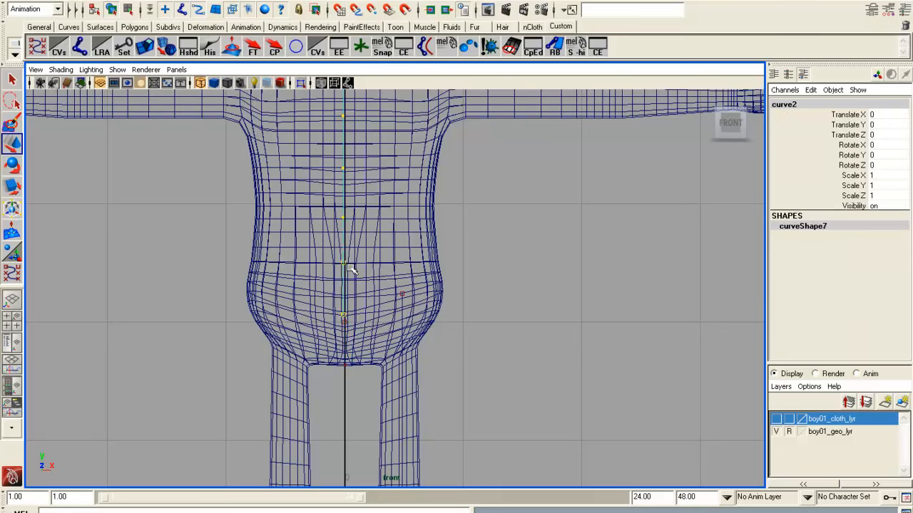
{"action": "left_click", "coordinate": [280, 43]}
{"action": "key", "text": "Insert"}
{"action": "left_click_drag", "start_coordinate": [379, 195], "coordinate": [380, 192]}
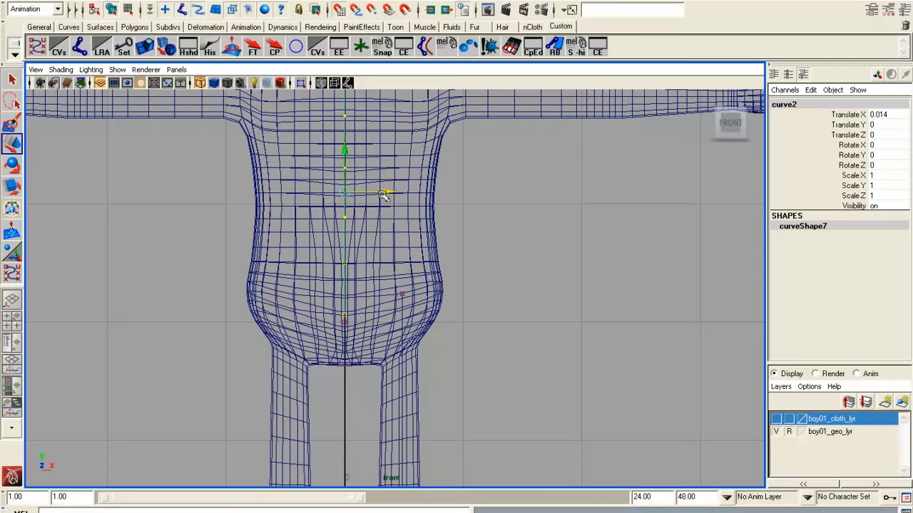
- Start a linear curve in the front view with its first point at the shoulder and its second just before the elbow
{"action": "middle_click_drag", "start_coordinate": [431, 246], "coordinate": [430, 329], "text": "alt"}
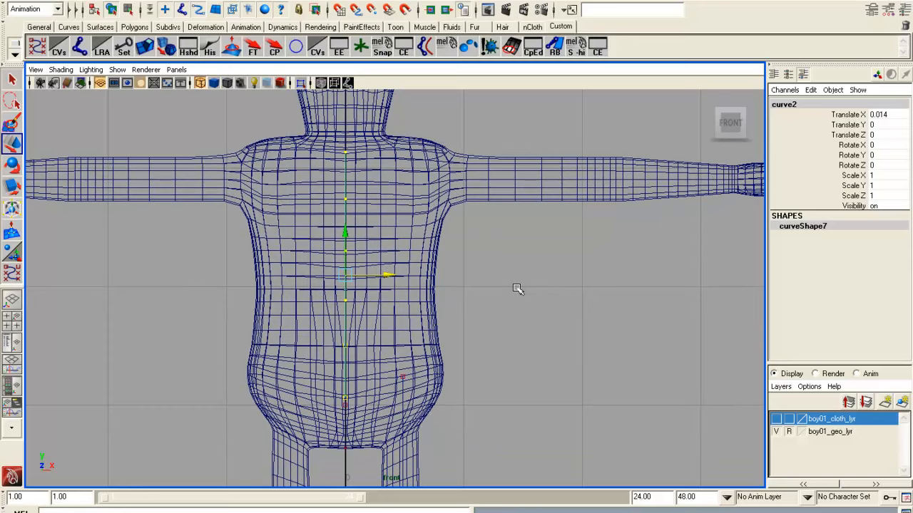
{"action": "middle_click_drag", "start_coordinate": [475, 306], "coordinate": [453, 306], "text": "alt"}
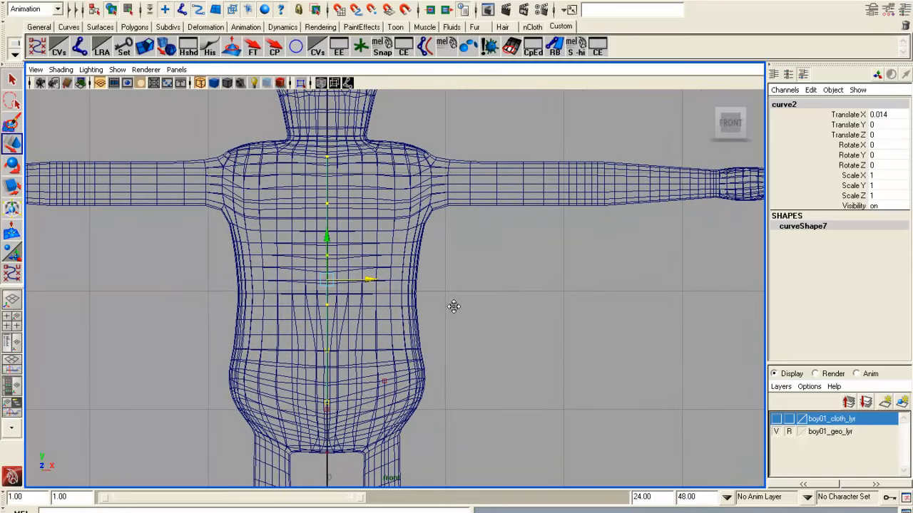
{"action": "left_click", "coordinate": [34, 46]}
{"action": "middle_click_drag", "start_coordinate": [467, 290], "coordinate": [425, 301], "text": "alt"}
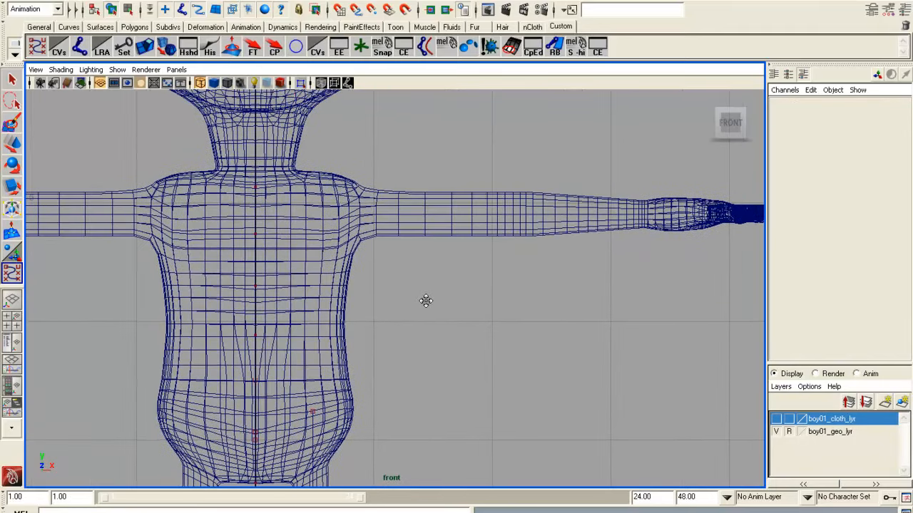
{"action": "left_click", "coordinate": [360, 214]}
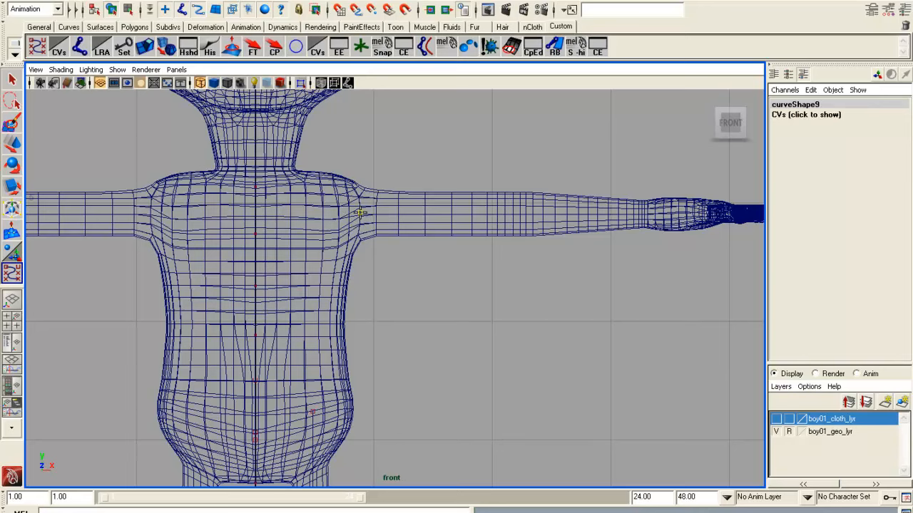
{"action": "left_click", "coordinate": [487, 215]}
{"action": "key", "text": "ctrl+z"}
{"action": "left_click", "coordinate": [490, 213]}
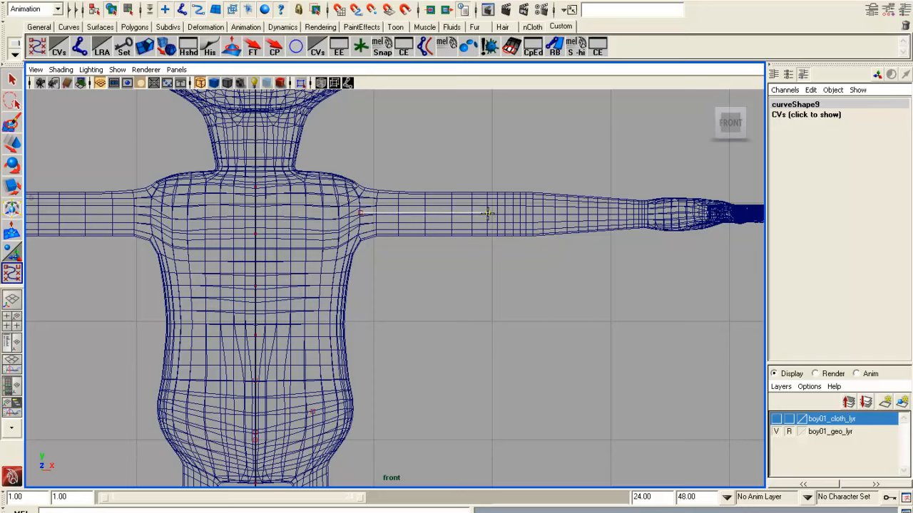
- Place the remaining arm points just past the elbow, at the wrist and in the palm, finish the curve and display its control vertices
{"action": "left_click", "coordinate": [505, 212]}
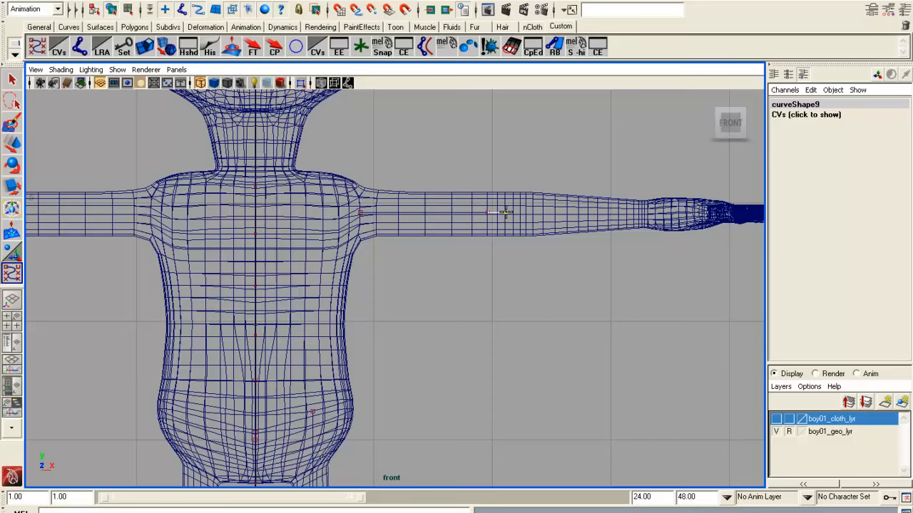
{"action": "left_click", "coordinate": [634, 212]}
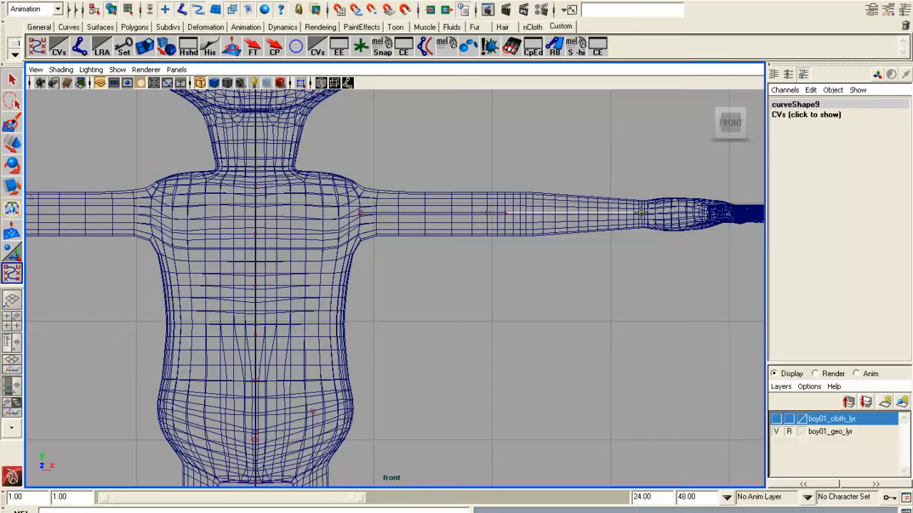
{"action": "left_click", "coordinate": [685, 212]}
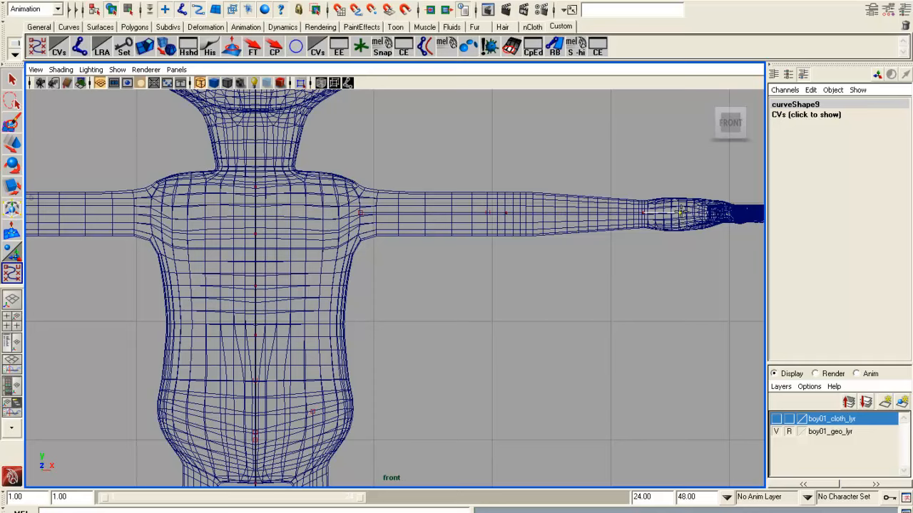
{"action": "key", "text": "w"}
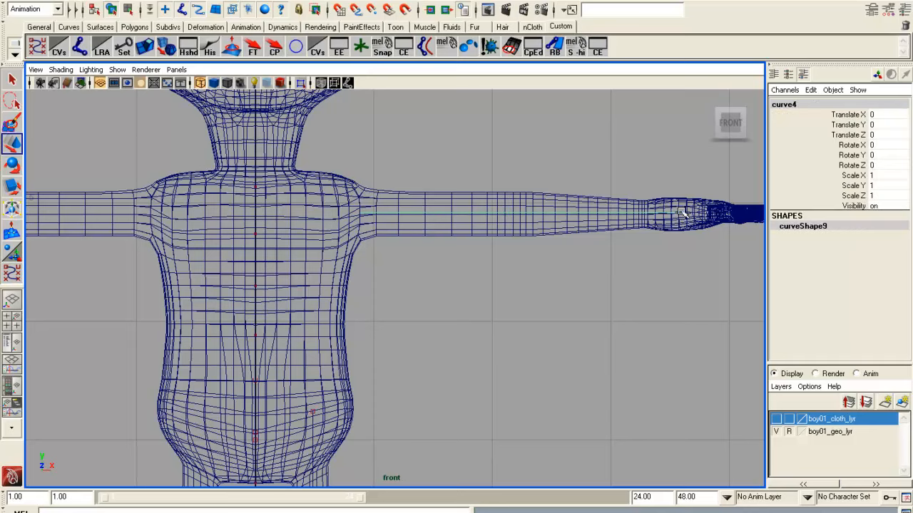
{"action": "left_click", "coordinate": [61, 52]}
- Centre the arm curve's pivot and frame the arm closely in the top view
{"action": "key", "text": "space"}
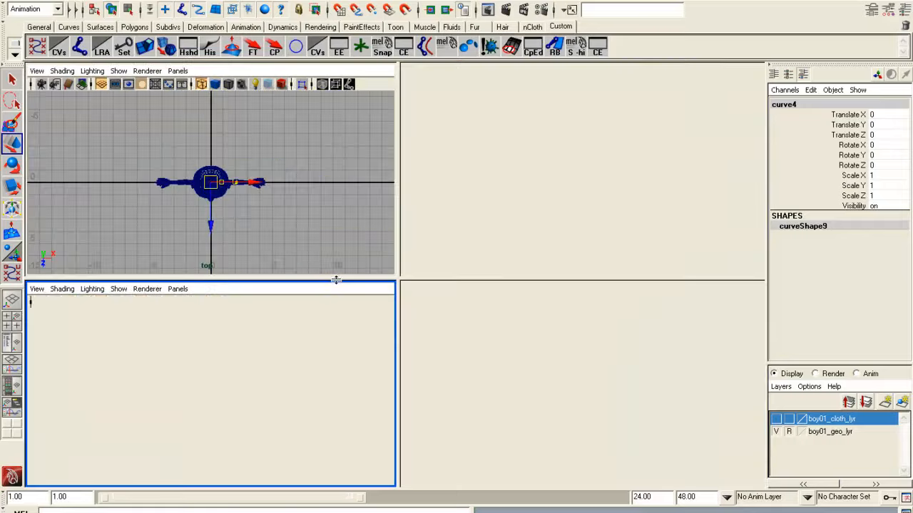
{"action": "key", "text": "space"}
{"action": "scroll", "coordinate": [347, 246], "scroll_direction": "up", "scroll_amount": 8}
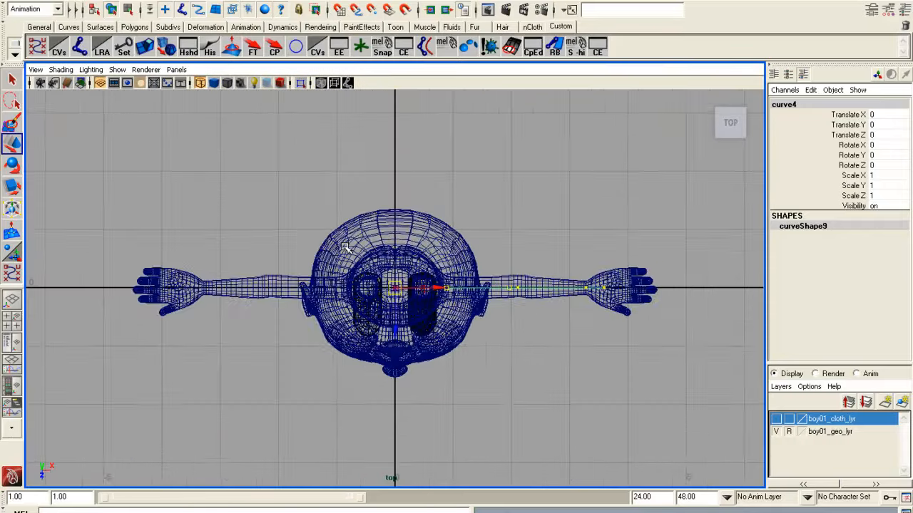
{"action": "middle_click_drag", "start_coordinate": [525, 358], "coordinate": [483, 354], "text": "alt"}
{"action": "scroll", "coordinate": [450, 351], "scroll_direction": "up", "scroll_amount": 6}
{"action": "left_click", "coordinate": [275, 54]}
{"action": "middle_click_drag", "start_coordinate": [555, 347], "coordinate": [444, 346], "text": "alt"}
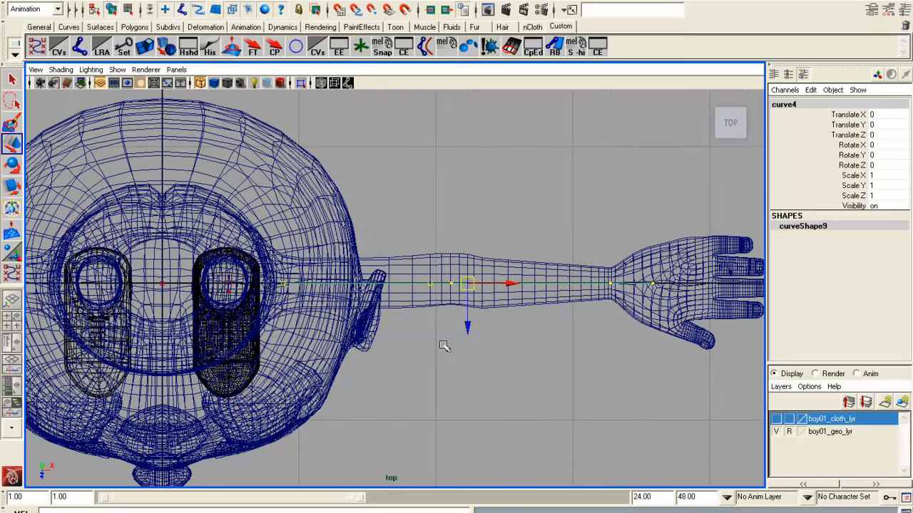
{"action": "scroll", "coordinate": [445, 346], "scroll_direction": "up", "scroll_amount": 3}
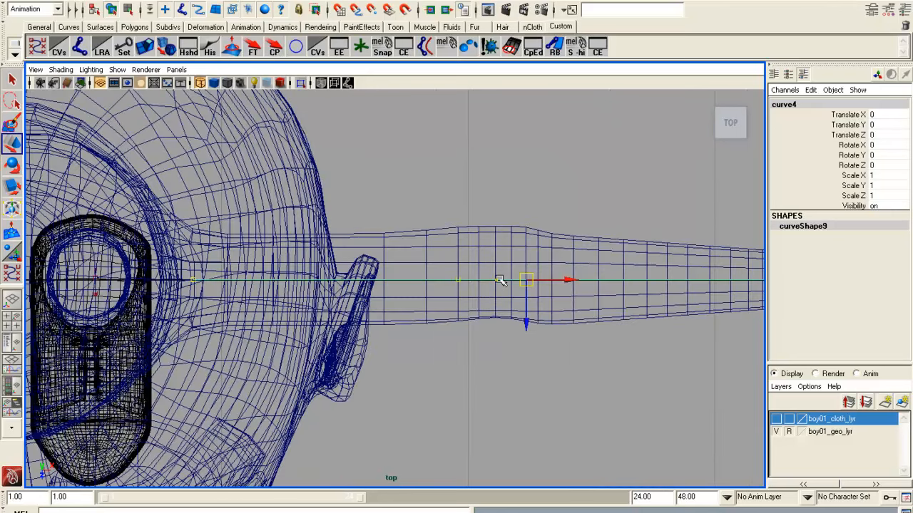
- Select the arm curve's two elbow control vertices and slide them slightly outward along the arm, fine-tuning the inner one on its own
{"action": "right_click_drag", "start_coordinate": [499, 281], "coordinate": [544, 182]}
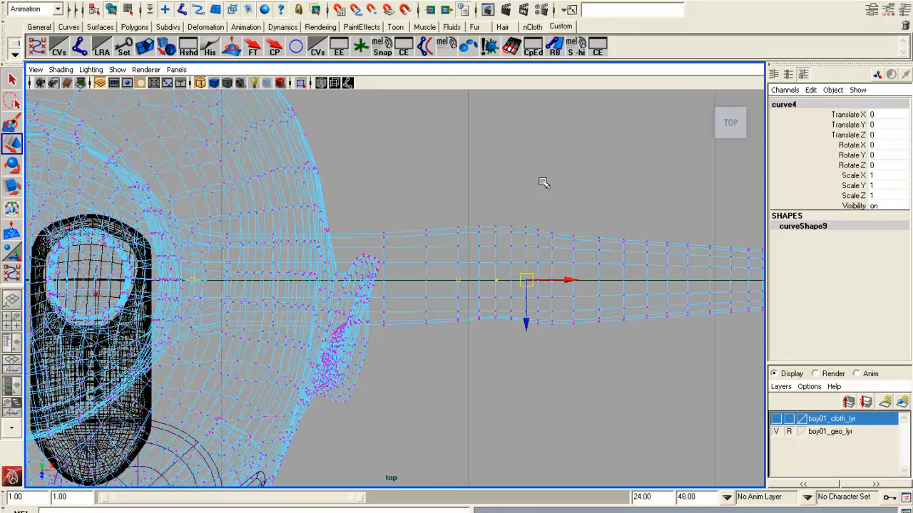
{"action": "key", "text": "ctrl+z"}
{"action": "right_click_drag", "start_coordinate": [613, 173], "coordinate": [546, 173]}
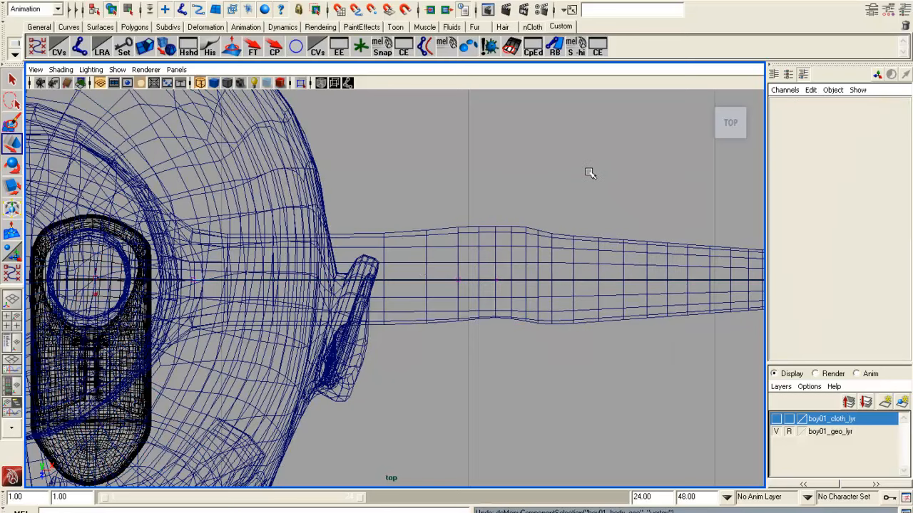
{"action": "left_click_drag", "start_coordinate": [420, 267], "coordinate": [550, 280]}
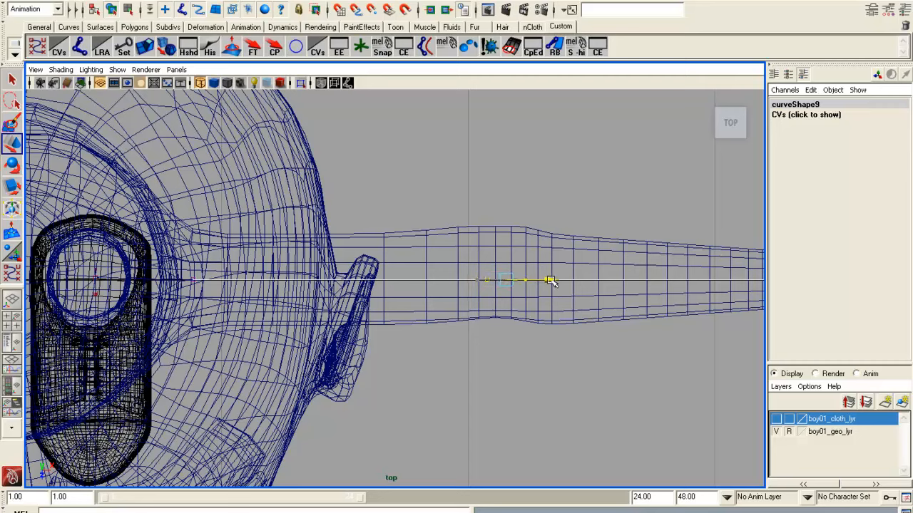
{"action": "left_click_drag", "start_coordinate": [551, 280], "coordinate": [551, 281]}
{"action": "left_click", "coordinate": [485, 279]}
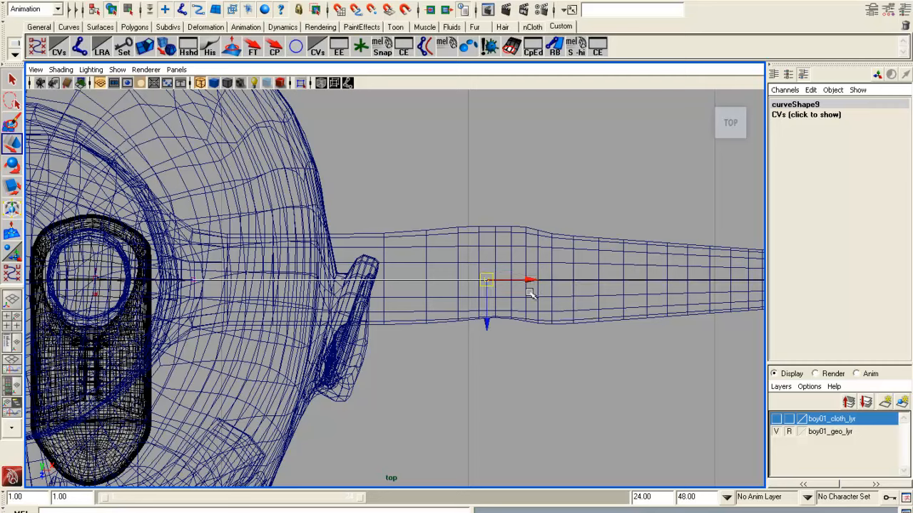
{"action": "left_click_drag", "start_coordinate": [526, 280], "coordinate": [537, 280]}
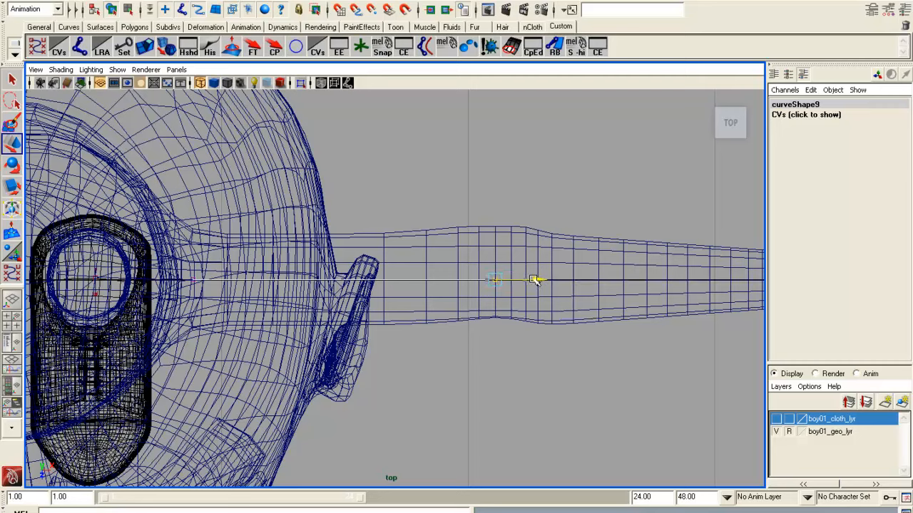
{"action": "key", "text": "Right"}
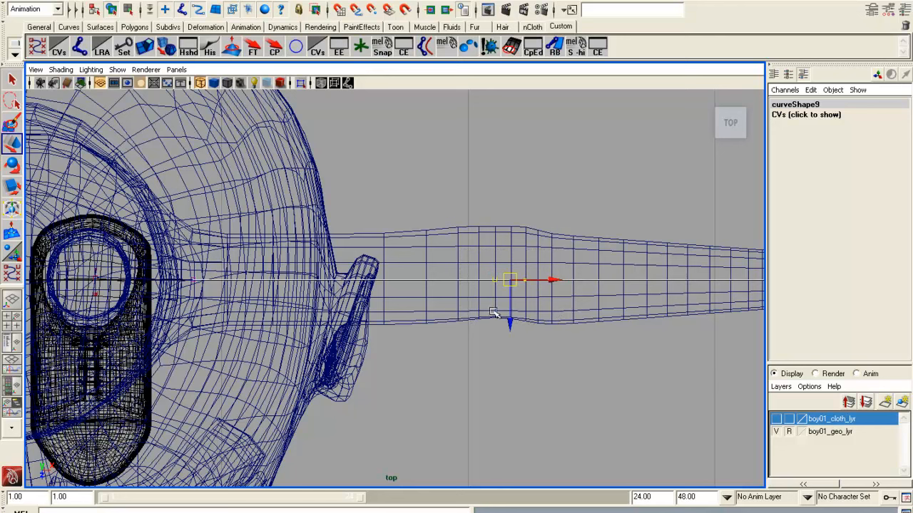
- Shift both elbow control vertices slightly toward the back of the arm and return the curve to object mode
{"action": "left_click_drag", "start_coordinate": [511, 321], "coordinate": [511, 313]}
{"action": "scroll", "coordinate": [494, 332], "scroll_direction": "up", "scroll_amount": 5}
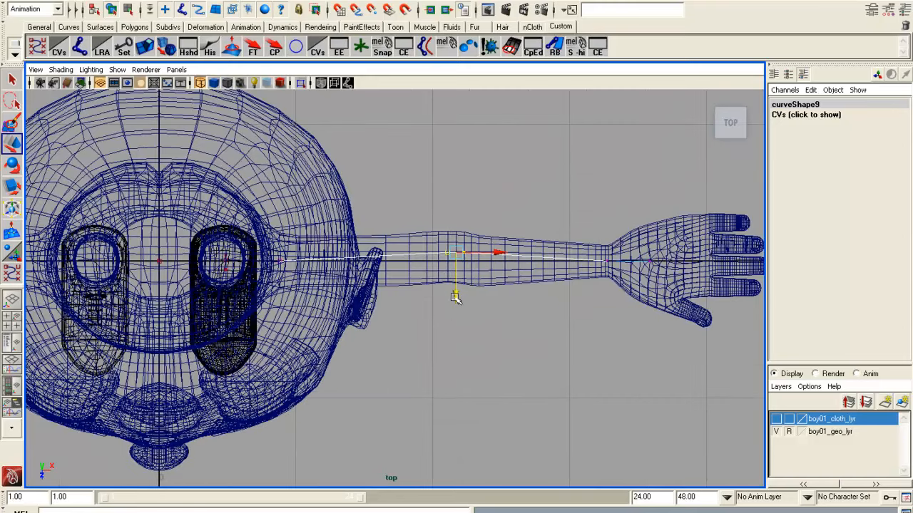
{"action": "left_click", "coordinate": [489, 191]}
{"action": "right_click", "coordinate": [461, 250]}
{"action": "left_click", "coordinate": [485, 236]}
- Start a linear clavicle curve in the front view with its first point on the upper chest beside the centre line
{"action": "key", "text": "space"}
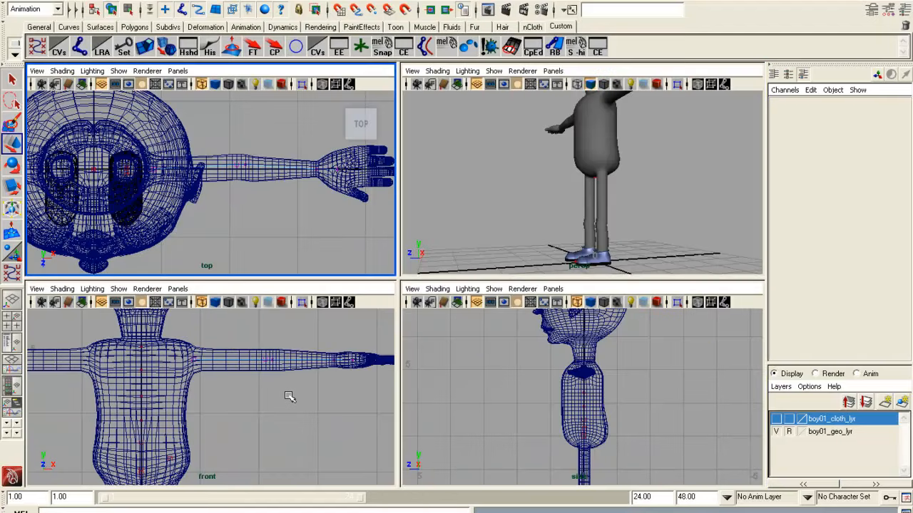
{"action": "key", "text": "space"}
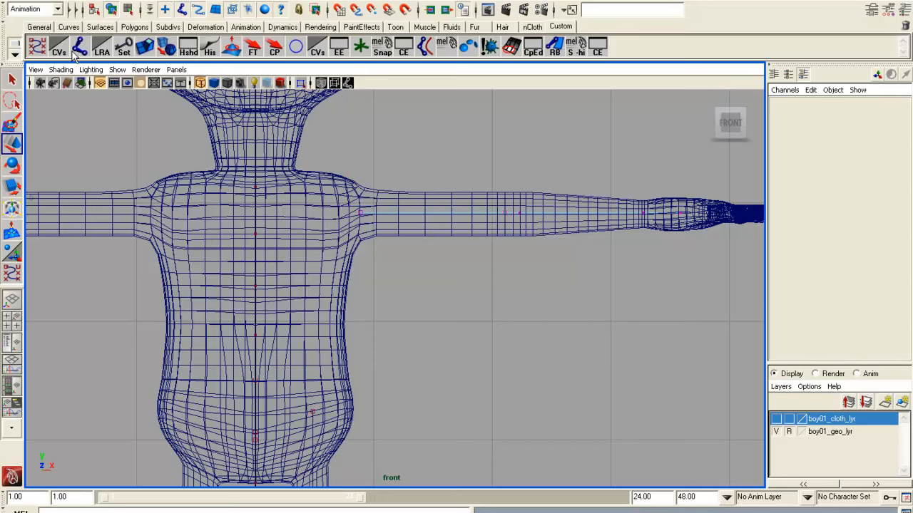
{"action": "left_click", "coordinate": [37, 47]}
{"action": "scroll", "coordinate": [416, 286], "scroll_direction": "up", "scroll_amount": 1}
{"action": "middle_click_drag", "start_coordinate": [368, 232], "coordinate": [416, 305], "text": "alt"}
{"action": "scroll", "coordinate": [369, 288], "scroll_direction": "up", "scroll_amount": 1}
{"action": "middle_click_drag", "start_coordinate": [368, 267], "coordinate": [375, 281], "text": "alt"}
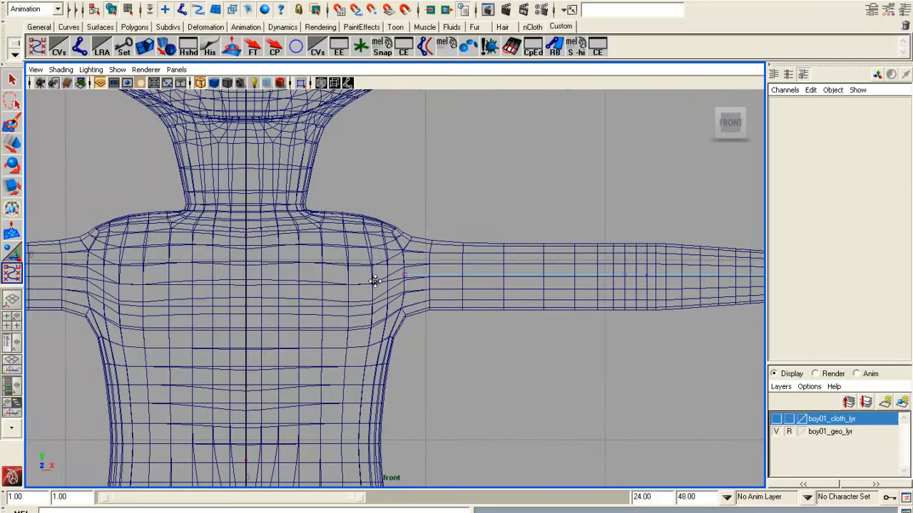
{"action": "left_click", "coordinate": [298, 280]}
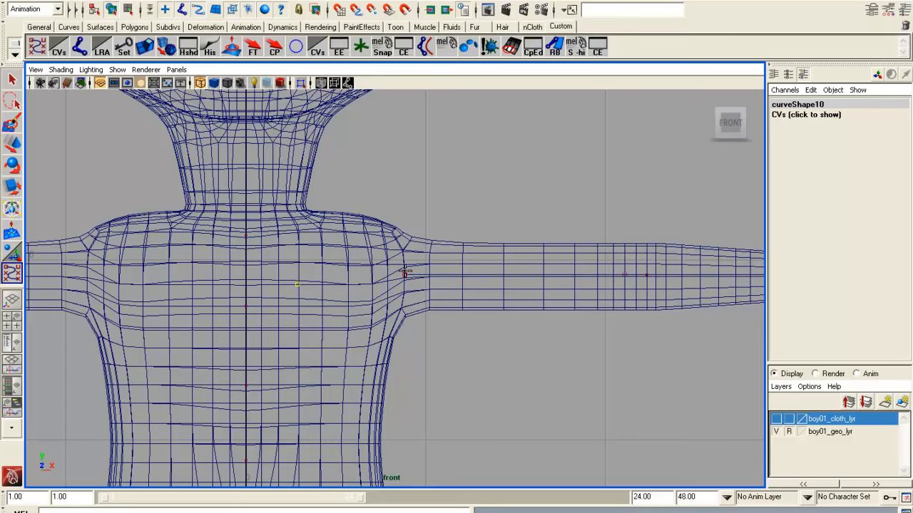
- End the clavicle curve on the arm curve's shoulder point with boy01_geo_lyr hidden, display its control vertices and show the layer again
{"action": "left_click", "coordinate": [777, 432]}
{"action": "left_click", "coordinate": [405, 275]}
{"action": "key", "text": "w"}
{"action": "key", "text": "F8"}
{"action": "left_click", "coordinate": [59, 51]}
{"action": "left_click", "coordinate": [777, 432]}
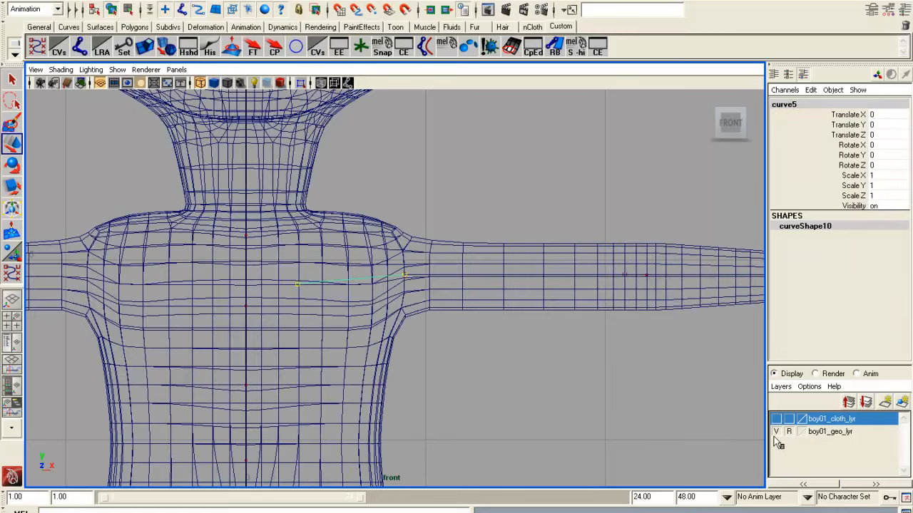
- Move the clavicle curve's inner control vertex outward along X toward the shoulder and return the curve to object mode
{"action": "right_click", "coordinate": [329, 279]}
{"action": "right_click_drag", "start_coordinate": [329, 279], "coordinate": [313, 277]}
{"action": "left_click_drag", "start_coordinate": [280, 274], "coordinate": [322, 318]}
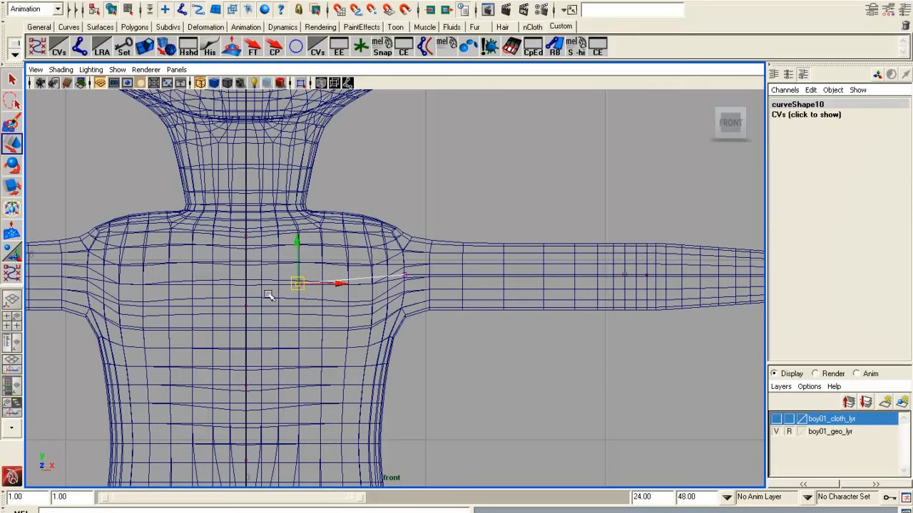
{"action": "left_click_drag", "start_coordinate": [341, 284], "coordinate": [368, 286]}
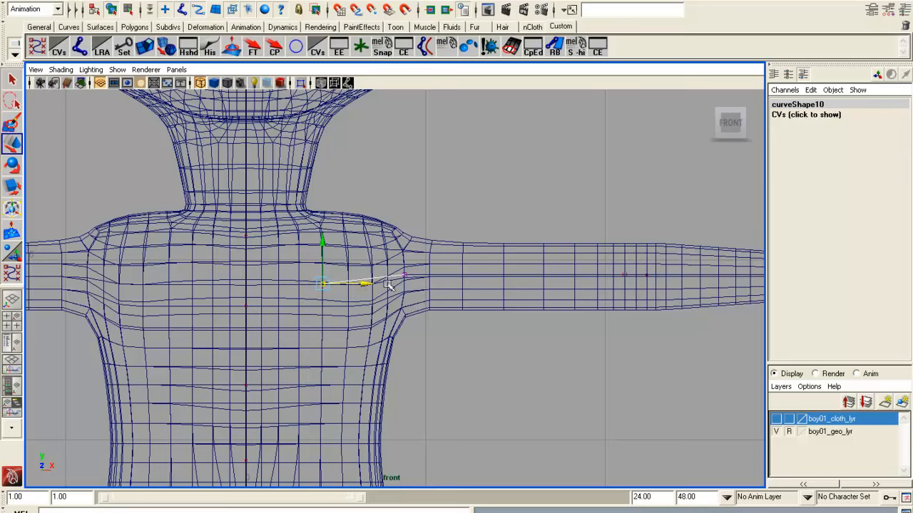
{"action": "left_click_drag", "start_coordinate": [369, 284], "coordinate": [372, 284]}
{"action": "left_click", "coordinate": [402, 294]}
{"action": "right_click", "coordinate": [385, 274]}
{"action": "right_click_drag", "start_coordinate": [401, 277], "coordinate": [390, 281]}
{"action": "left_click", "coordinate": [385, 278]}
- Start a linear neck curve in the side view with its first point on the spine curve's top end
{"action": "key", "text": "space"}
{"action": "key", "text": "space"}
{"action": "scroll", "coordinate": [605, 360], "scroll_direction": "up", "scroll_amount": 5}
{"action": "middle_click_drag", "start_coordinate": [563, 266], "coordinate": [563, 399], "text": "alt"}
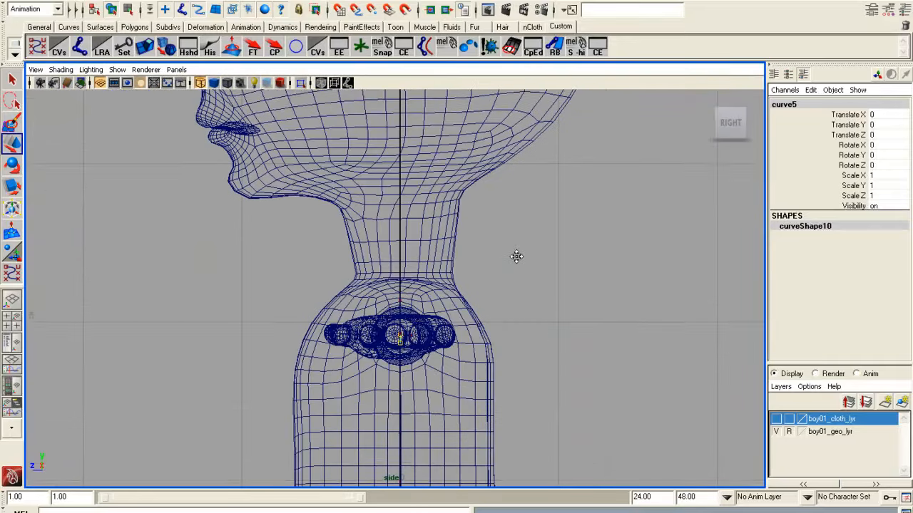
{"action": "middle_click_drag", "start_coordinate": [515, 256], "coordinate": [517, 306], "text": "alt"}
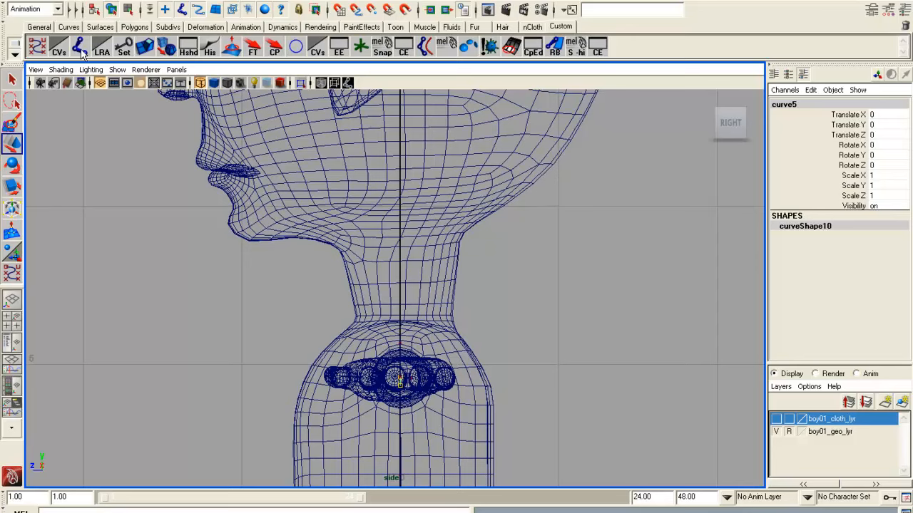
{"action": "left_click", "coordinate": [36, 49]}
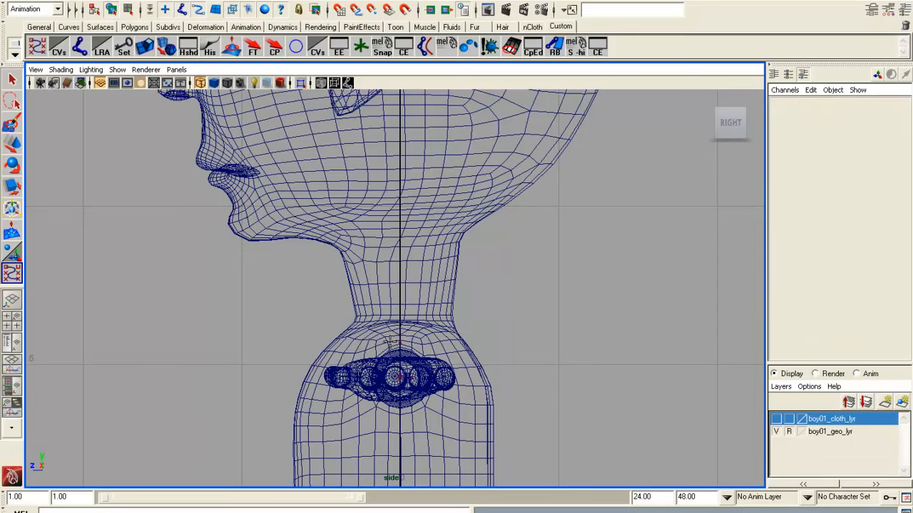
{"action": "left_click", "coordinate": [401, 342]}
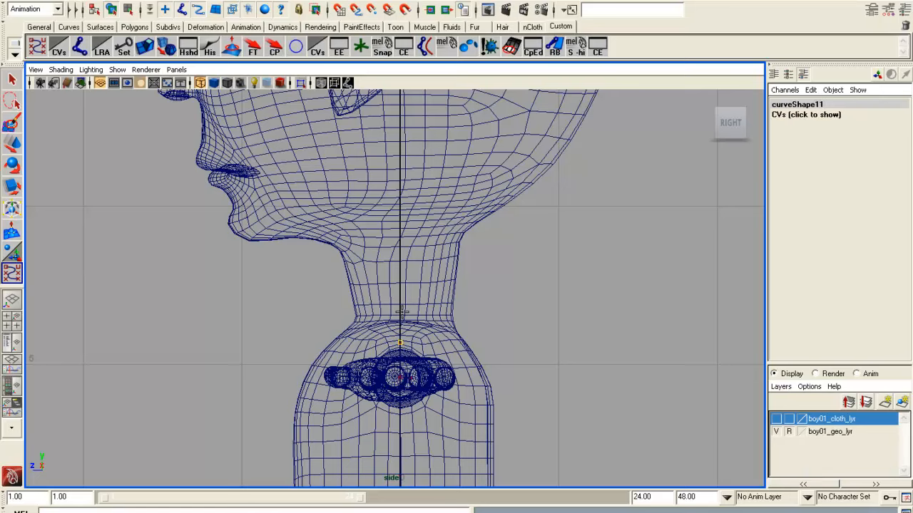
- Place the neck curve's points at mid-neck and at the top of the neck on the centre line and finish the curve
{"action": "left_click", "coordinate": [402, 288]}
{"action": "left_click", "coordinate": [401, 230]}
{"action": "middle_click_drag", "start_coordinate": [471, 266], "coordinate": [477, 346], "text": "alt"}
{"action": "key", "text": "ctrl+z"}
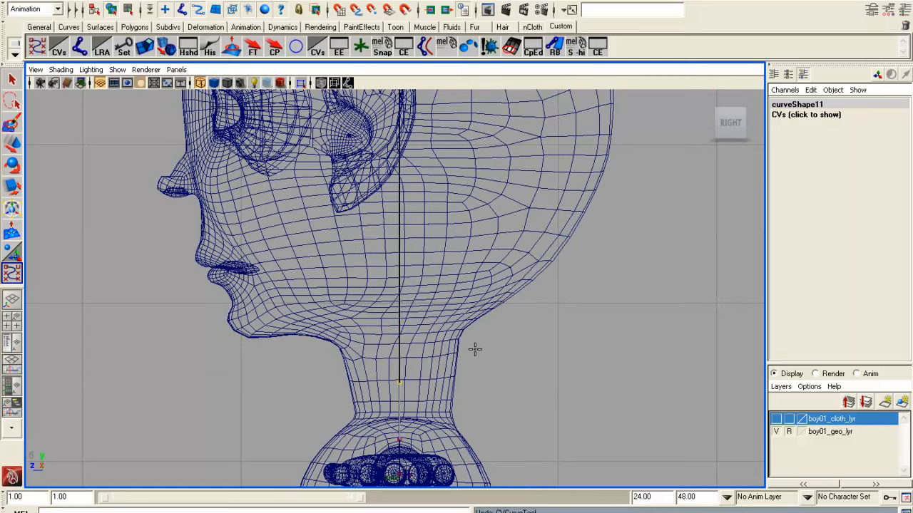
{"action": "left_click", "coordinate": [400, 345]}
{"action": "key", "text": "Return"}
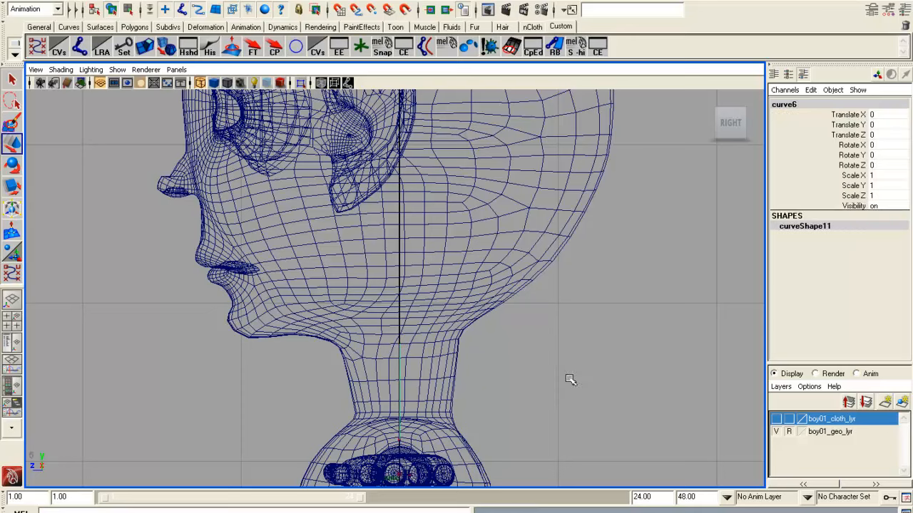
- Draw a linear head curve in the side view along the centre line from the base of the skull to the crown
{"action": "left_click", "coordinate": [35, 49]}
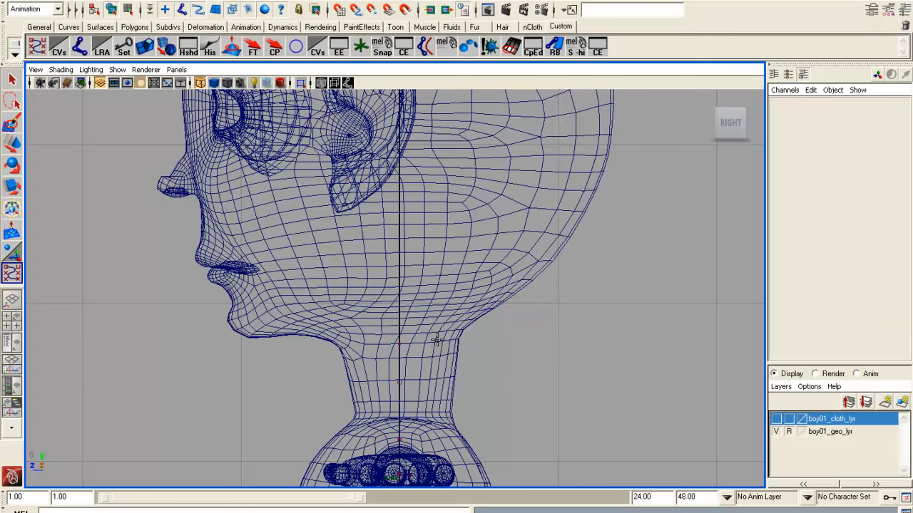
{"action": "left_click", "coordinate": [401, 311]}
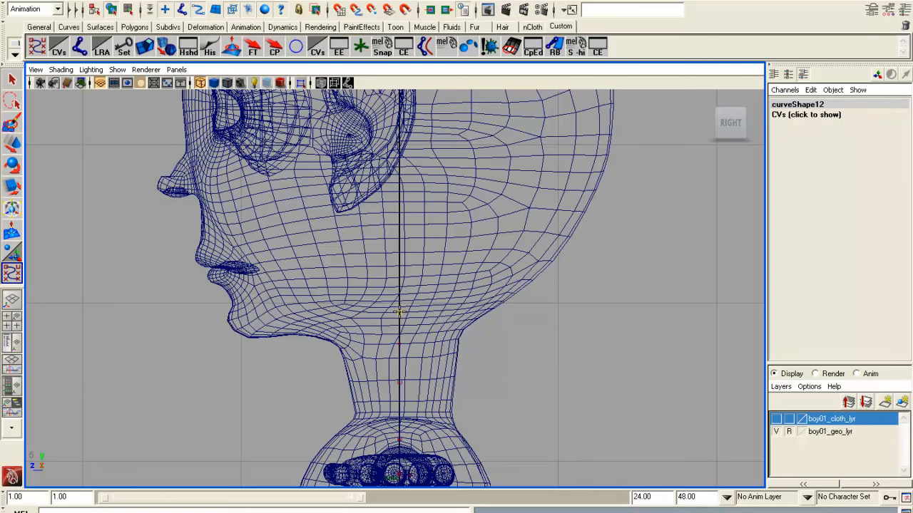
{"action": "middle_click_drag", "start_coordinate": [461, 100], "coordinate": [439, 292], "text": "alt"}
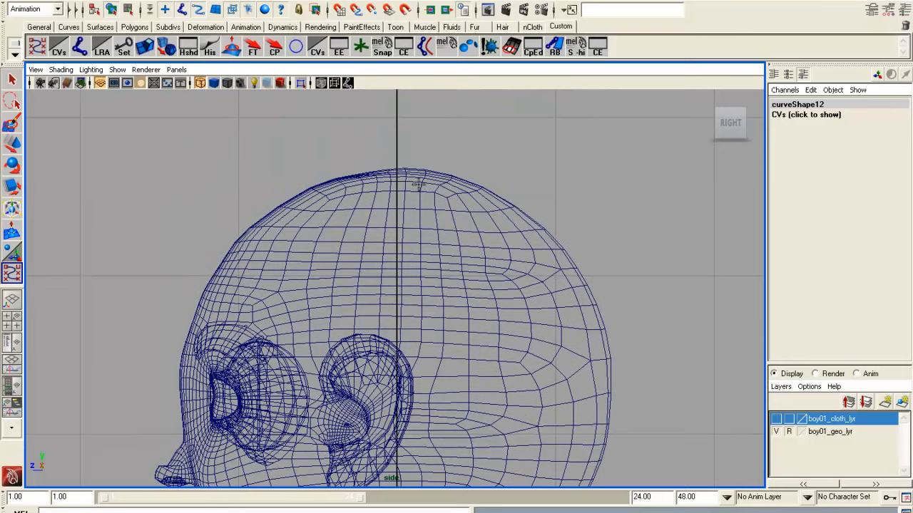
{"action": "left_click", "coordinate": [397, 162]}
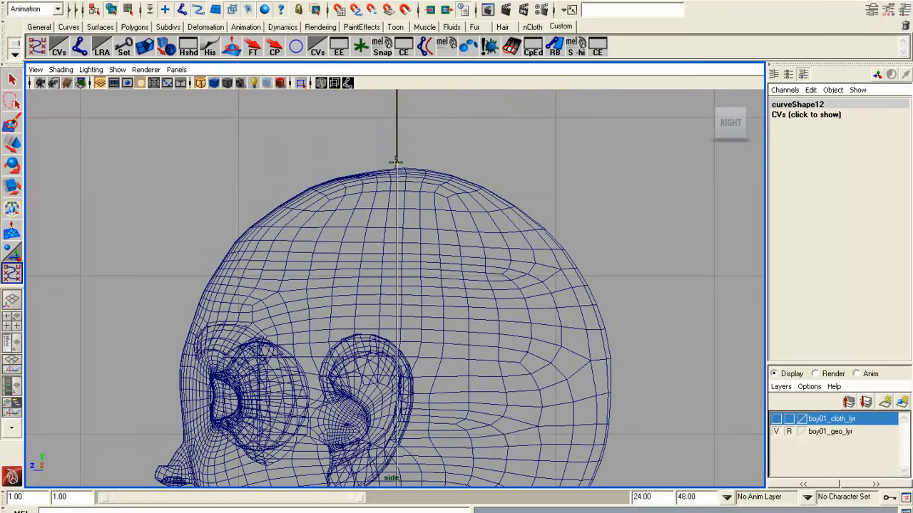
{"action": "key", "text": "w"}
- Display the head curve's control vertices and select the neck curve below it
{"action": "scroll", "coordinate": [393, 175], "scroll_direction": "down", "scroll_amount": 5}
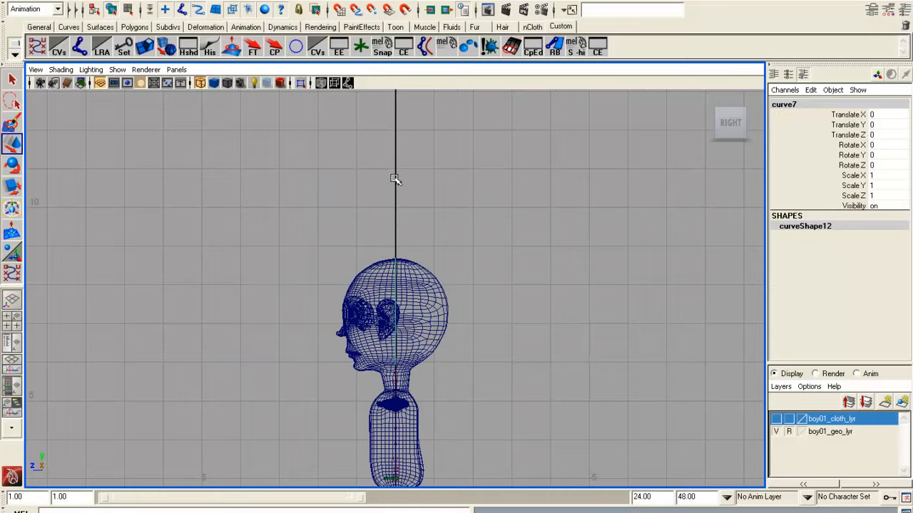
{"action": "scroll", "coordinate": [407, 342], "scroll_direction": "up", "scroll_amount": 3}
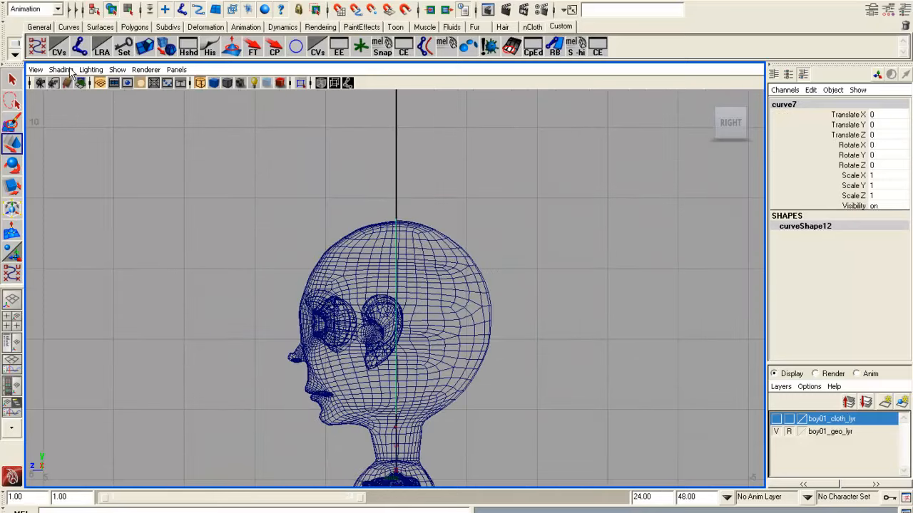
{"action": "scroll", "coordinate": [397, 365], "scroll_direction": "up", "scroll_amount": 4}
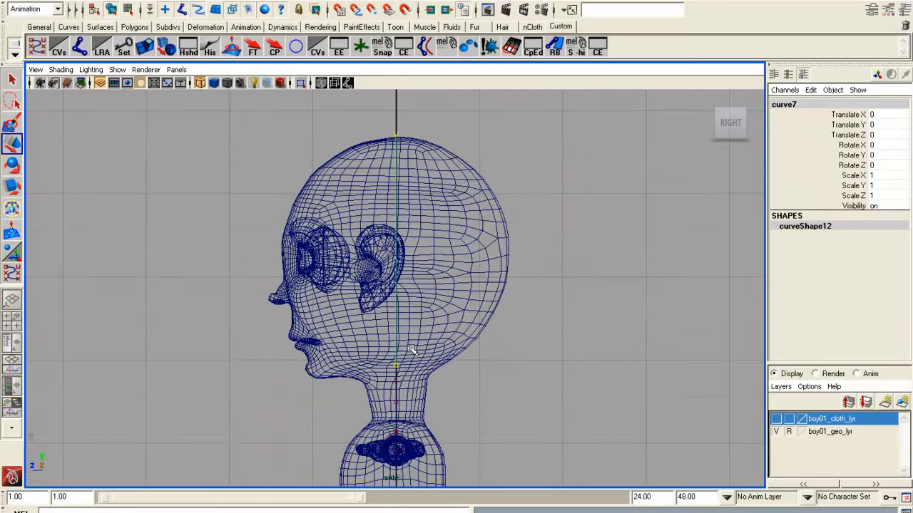
{"action": "left_click", "coordinate": [394, 396]}
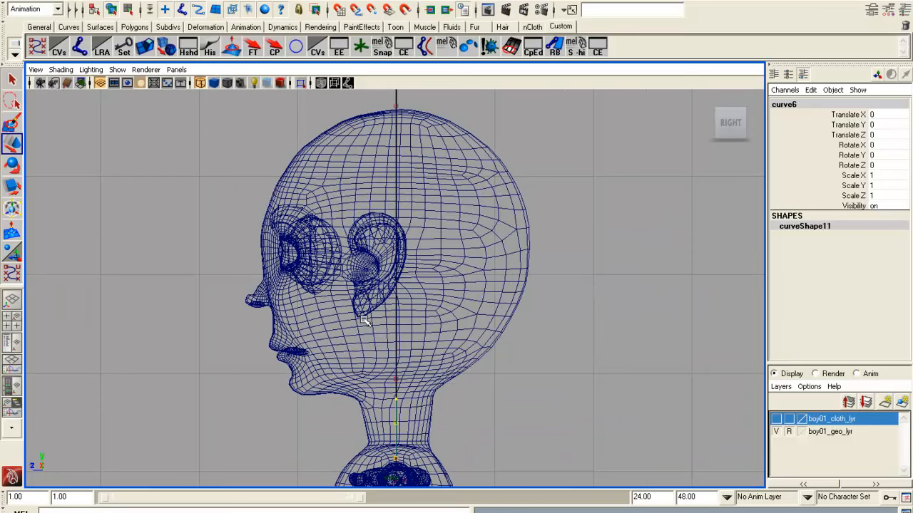
- Draw a two-point linear jaw curve from just below and behind the ear to the chin
{"action": "left_click", "coordinate": [36, 50]}
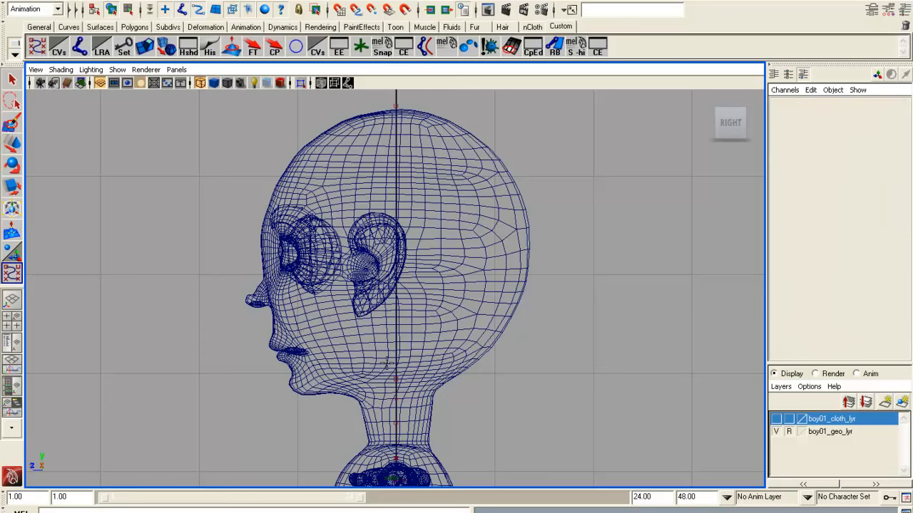
{"action": "left_click", "coordinate": [388, 334]}
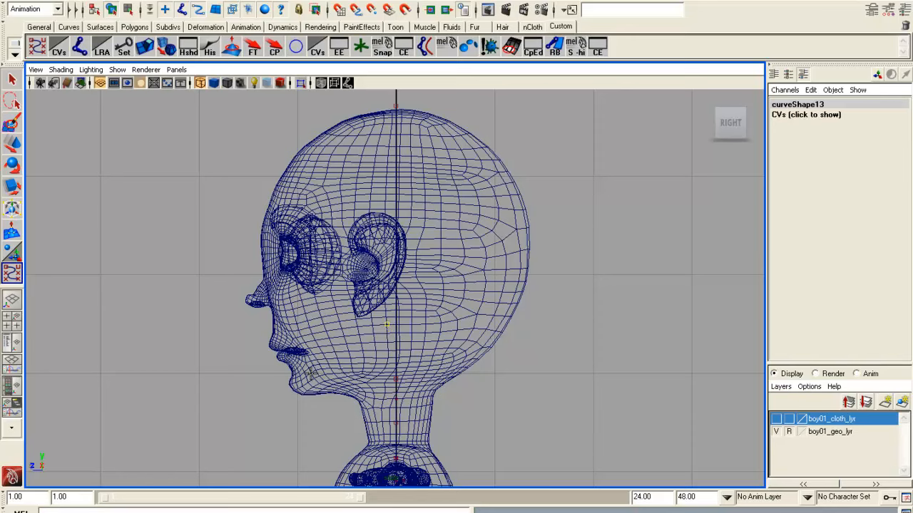
{"action": "left_click", "coordinate": [289, 390]}
{"action": "key", "text": "w"}
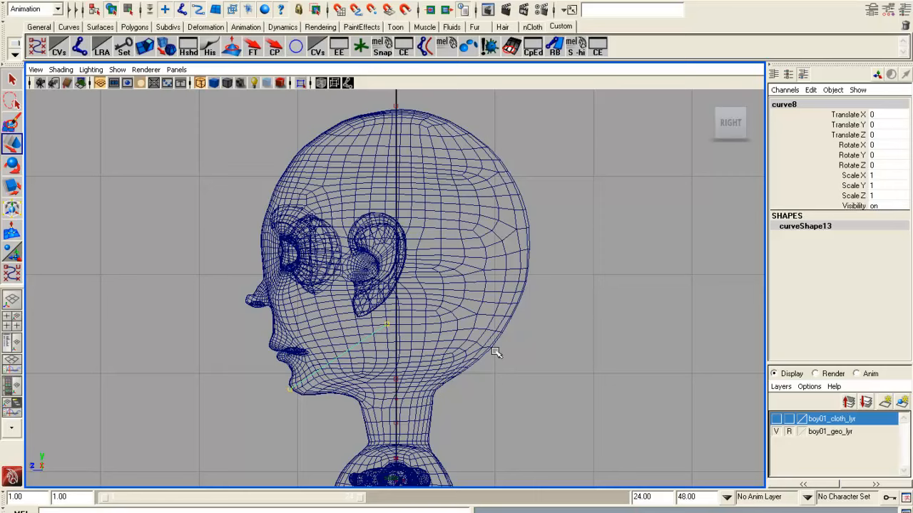
- Start a linear pinky curve in the top view with points on the palm near the wrist and at the pinky knuckle
{"action": "middle_click_drag", "start_coordinate": [497, 367], "coordinate": [504, 285], "text": "alt"}
{"action": "scroll", "coordinate": [505, 286], "scroll_direction": "down", "scroll_amount": 5}
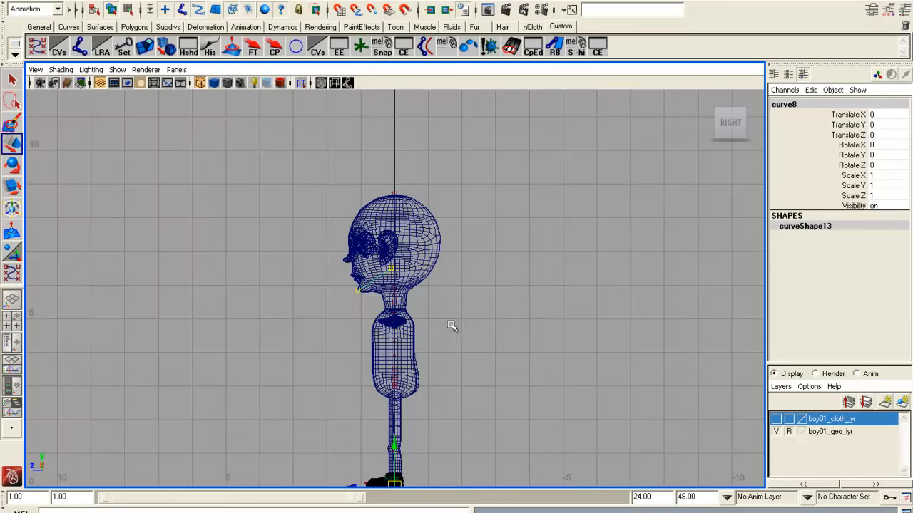
{"action": "key", "text": "space"}
{"action": "key", "text": "space"}
{"action": "left_click", "coordinate": [281, 220]}
{"action": "key", "text": "space"}
{"action": "scroll", "coordinate": [468, 339], "scroll_direction": "up", "scroll_amount": 5}
{"action": "scroll", "coordinate": [473, 345], "scroll_direction": "up", "scroll_amount": 4}
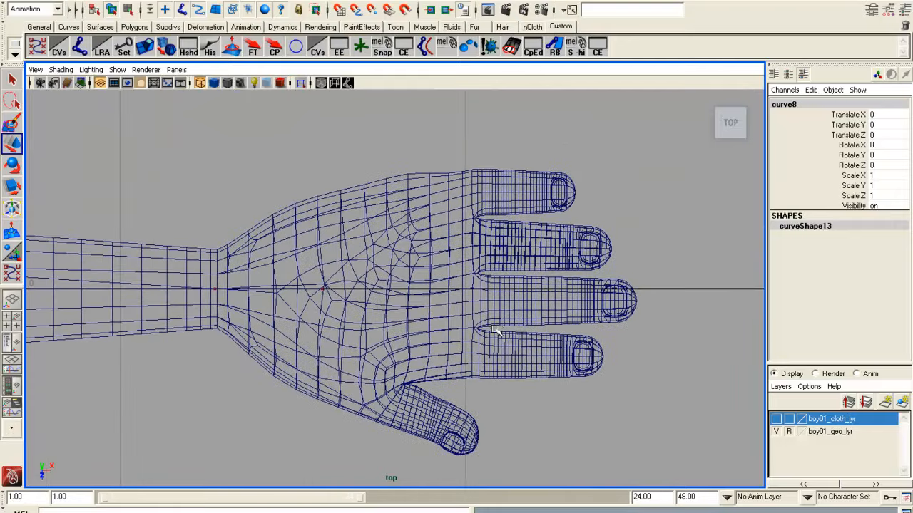
{"action": "scroll", "coordinate": [492, 317], "scroll_direction": "up", "scroll_amount": 1}
{"action": "middle_click_drag", "start_coordinate": [490, 318], "coordinate": [469, 303], "text": "alt"}
{"action": "left_click", "coordinate": [35, 49]}
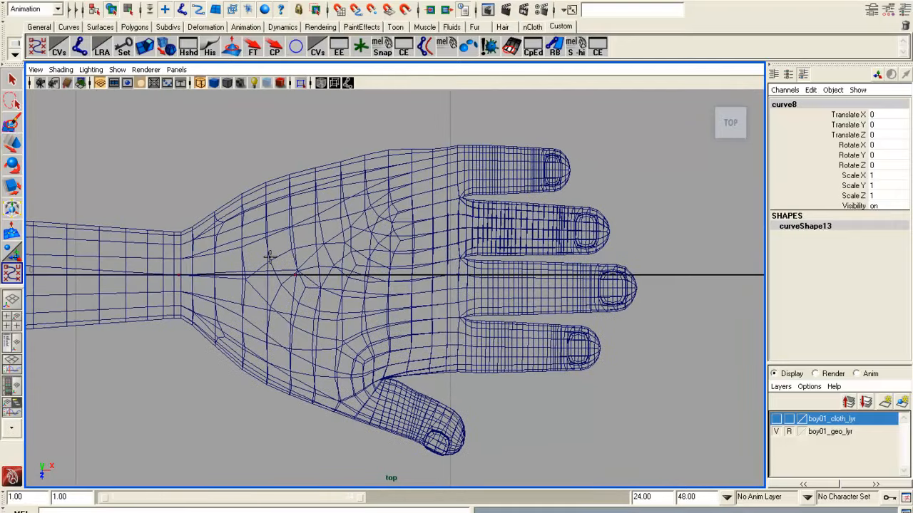
{"action": "left_click", "coordinate": [242, 225]}
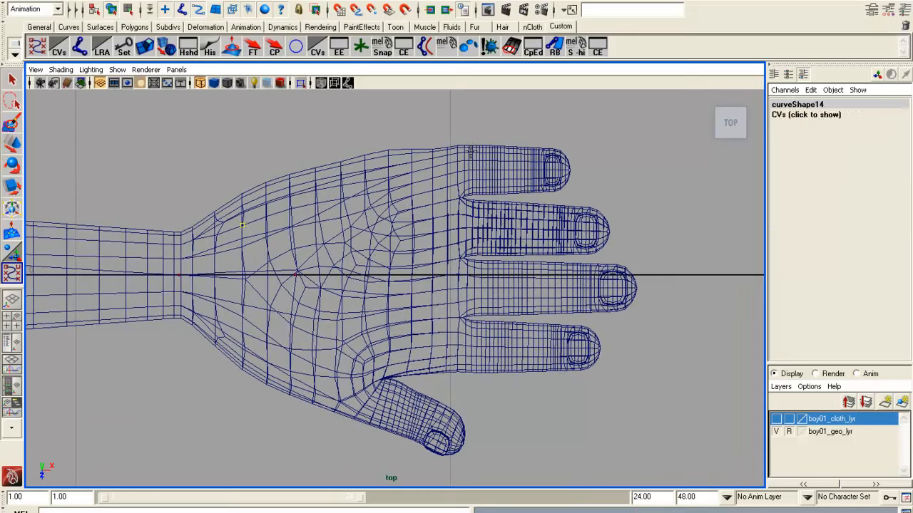
{"action": "left_click", "coordinate": [448, 174]}
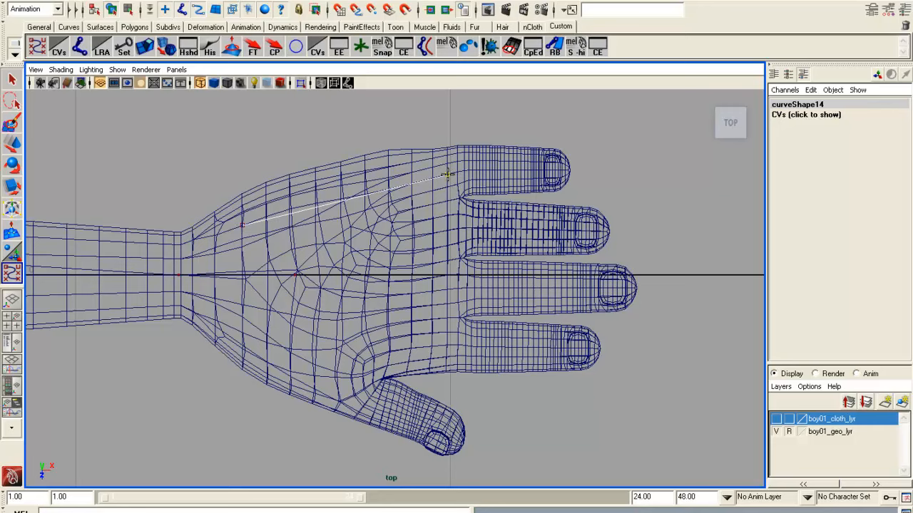
- Place the pinky curve's remaining points at the two finger joints and the fingertip, redoing the first joint point, and finish the curve
{"action": "left_click", "coordinate": [489, 171]}
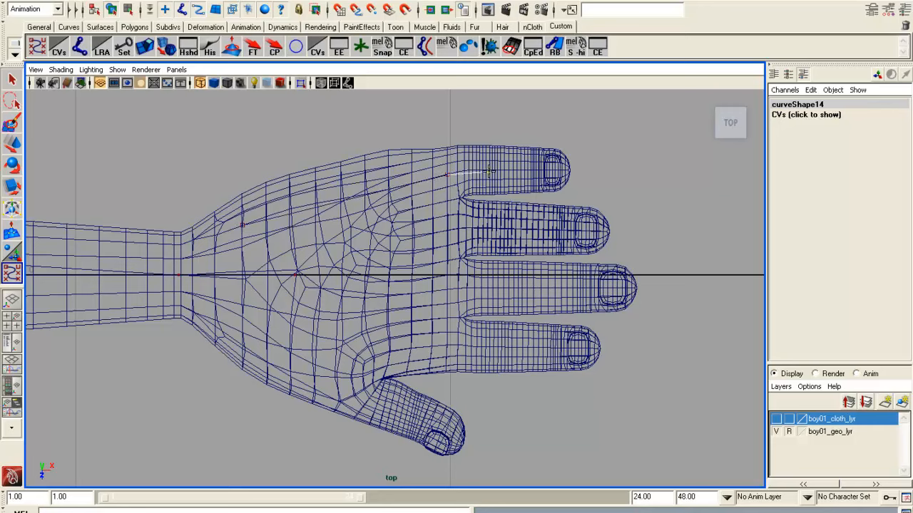
{"action": "key", "text": "ctrl+z"}
{"action": "left_click", "coordinate": [484, 172]}
{"action": "left_click", "coordinate": [519, 172]}
{"action": "left_click", "coordinate": [574, 171]}
{"action": "key", "text": "w"}
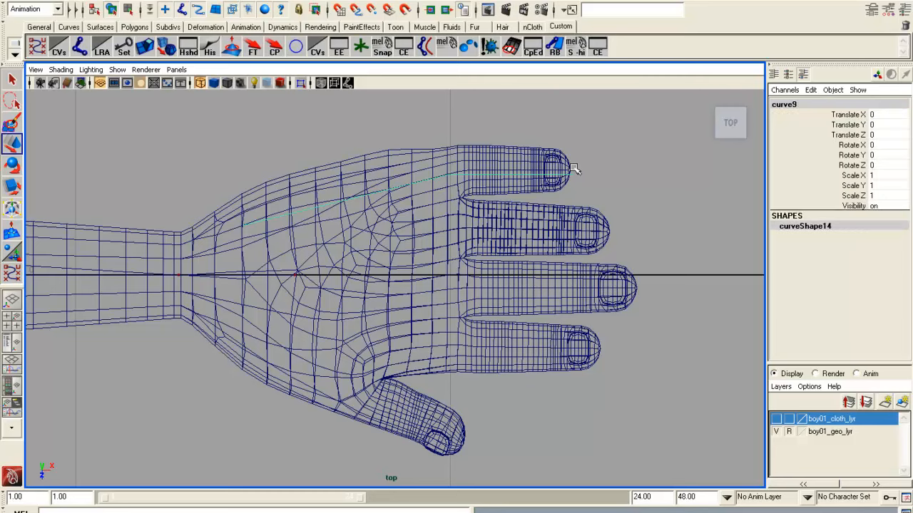
- Display the pinky curve's control vertices and shift the four finger ones sideways along Z onto the finger's centre line
{"action": "left_click", "coordinate": [61, 53]}
{"action": "right_click_drag", "start_coordinate": [573, 174], "coordinate": [548, 177]}
{"action": "key", "text": "z"}
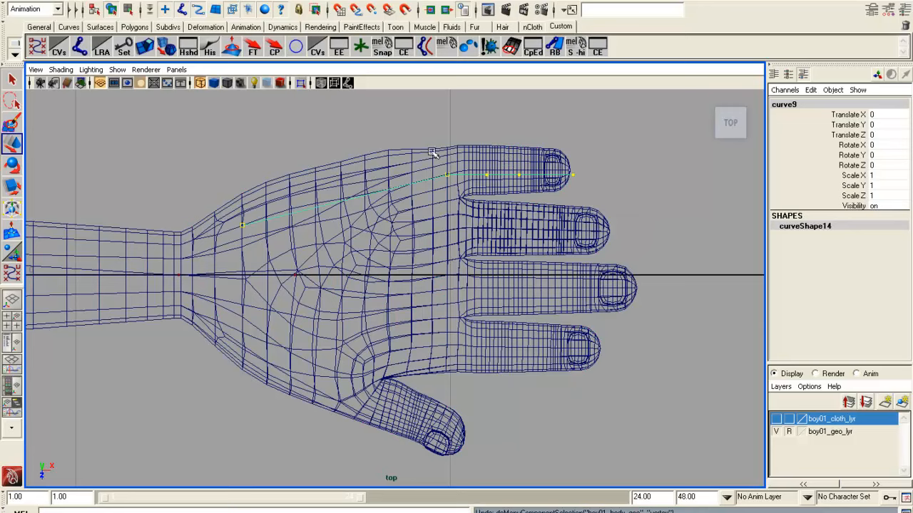
{"action": "right_click_drag", "start_coordinate": [701, 127], "coordinate": [685, 128]}
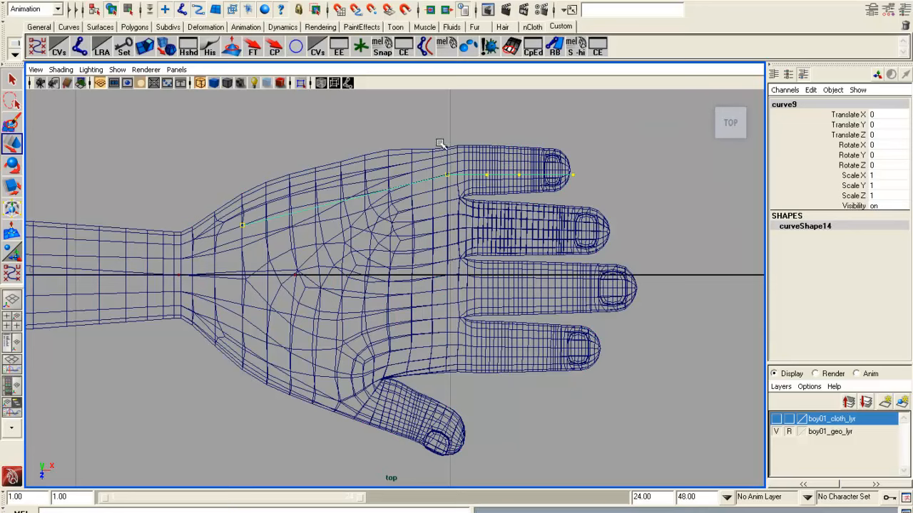
{"action": "left_click_drag", "start_coordinate": [438, 142], "coordinate": [611, 210]}
{"action": "left_click_drag", "start_coordinate": [509, 191], "coordinate": [511, 184]}
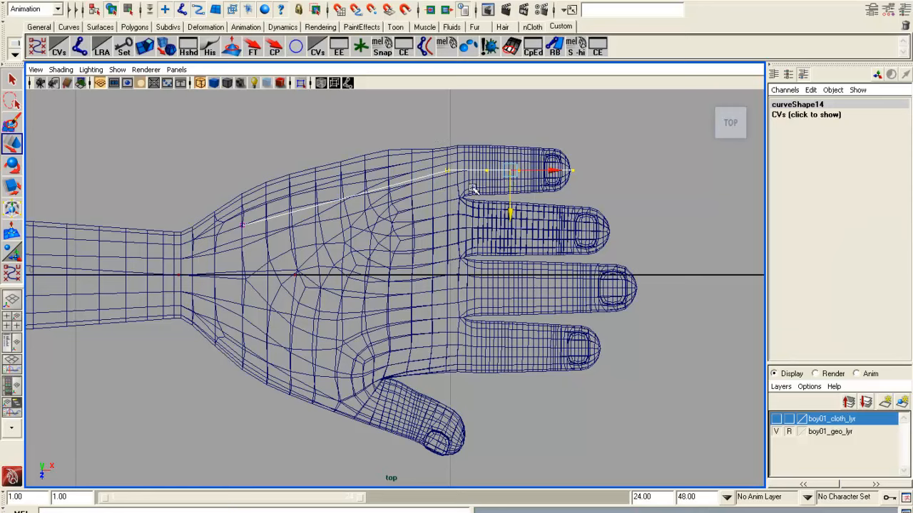
- Fine-tune the palm-end and fingertip control vertices of the pinky curve and return to object mode
{"action": "left_click_drag", "start_coordinate": [236, 212], "coordinate": [242, 252]}
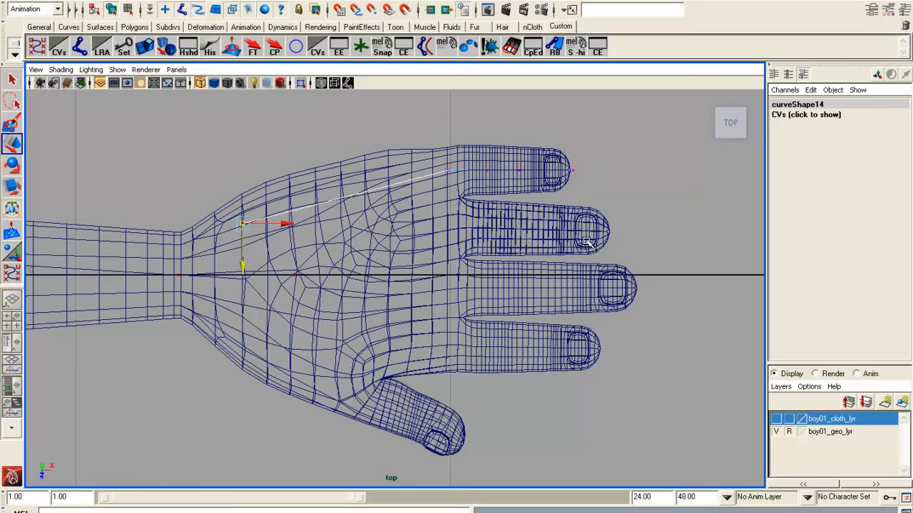
{"action": "left_click_drag", "start_coordinate": [567, 164], "coordinate": [609, 170]}
{"action": "key", "text": "space"}
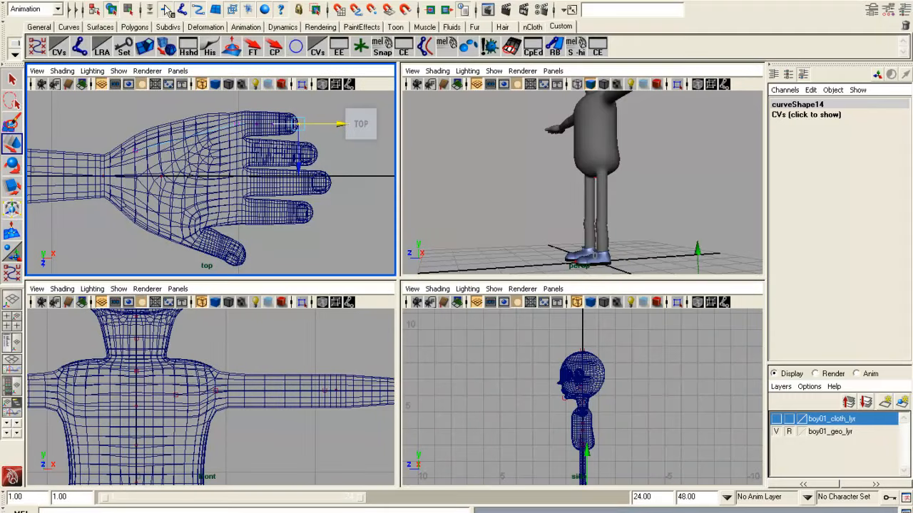
{"action": "left_click", "coordinate": [125, 11]}
{"action": "left_click", "coordinate": [114, 11]}
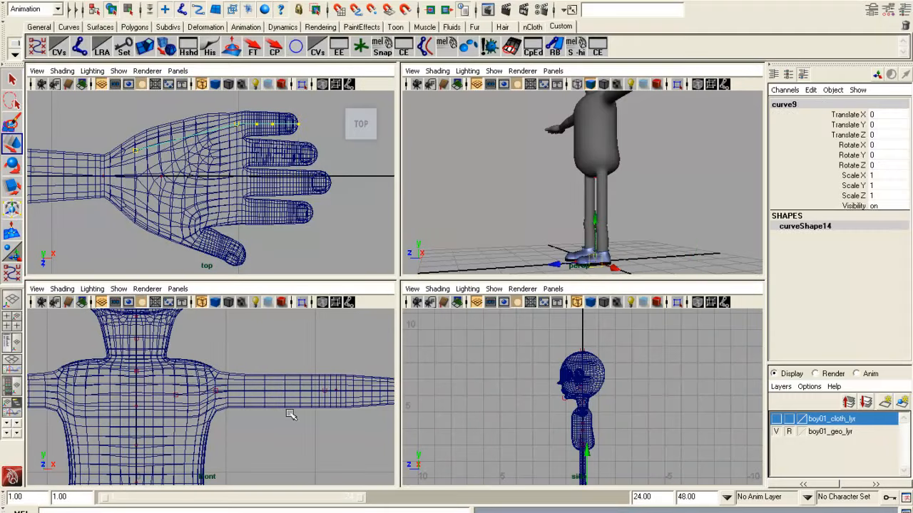
- Centre the pinky curve's pivot and raise the curve in the front view to Translate Y 4.919, inside the hand
{"action": "key", "text": "space"}
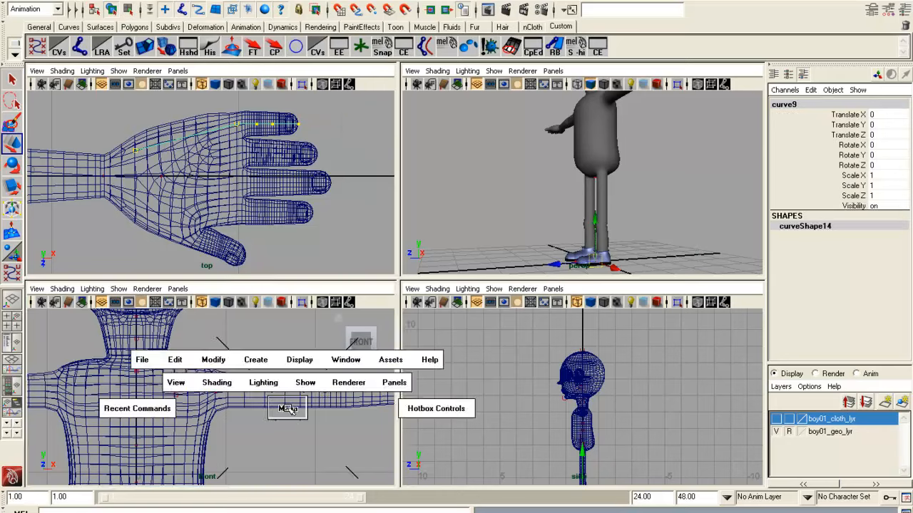
{"action": "key", "text": "a"}
{"action": "scroll", "coordinate": [525, 372], "scroll_direction": "down", "scroll_amount": 2}
{"action": "middle_click_drag", "start_coordinate": [526, 373], "coordinate": [430, 399], "text": "alt"}
{"action": "scroll", "coordinate": [430, 399], "scroll_direction": "up", "scroll_amount": 3}
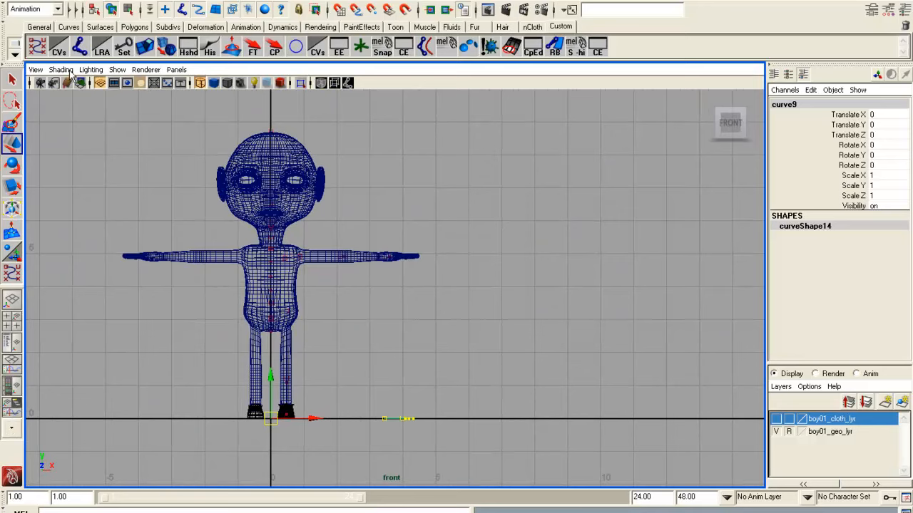
{"action": "left_click", "coordinate": [275, 52]}
{"action": "left_click_drag", "start_coordinate": [397, 374], "coordinate": [419, 216]}
{"action": "key", "text": "f"}
{"action": "middle_click_drag", "start_coordinate": [415, 279], "coordinate": [330, 239], "text": "alt"}
{"action": "left_click_drag", "start_coordinate": [326, 192], "coordinate": [322, 207]}
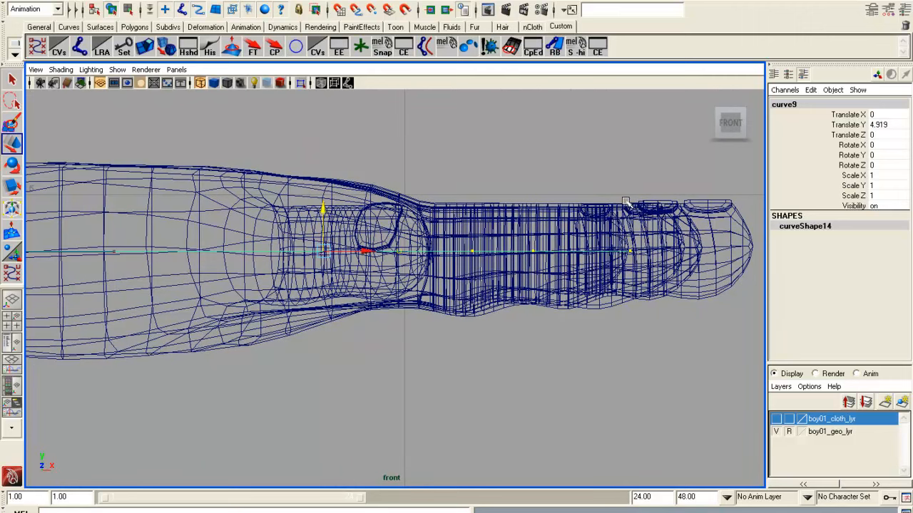
- Select a ring of edges around the pinky joint on the body mesh in the perspective view
{"action": "key", "text": "space"}
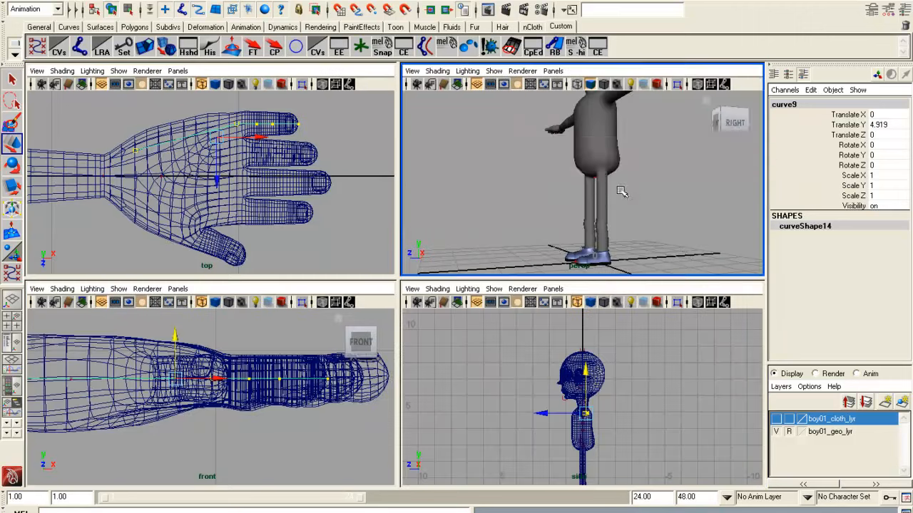
{"action": "key", "text": "space"}
{"action": "left_click_drag", "start_coordinate": [451, 241], "coordinate": [342, 285], "text": "alt"}
{"action": "left_click", "coordinate": [372, 255]}
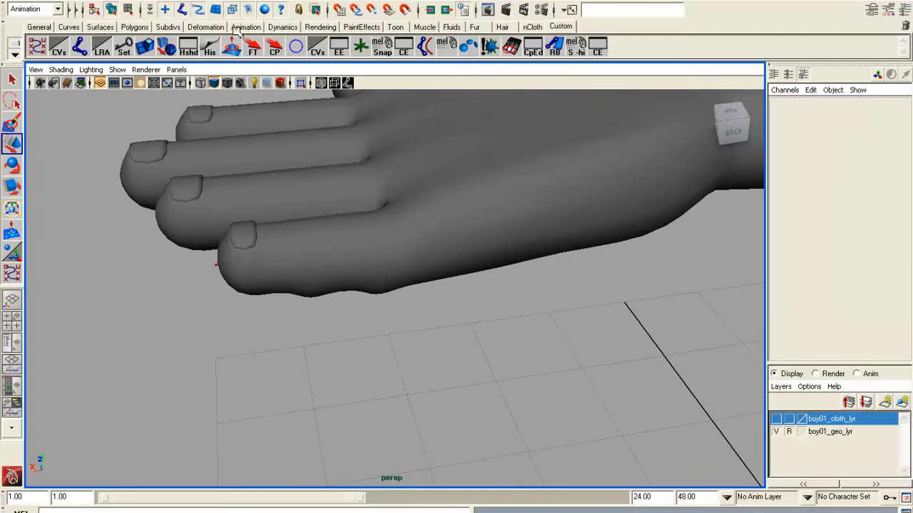
{"action": "left_click", "coordinate": [373, 250]}
{"action": "left_click_drag", "start_coordinate": [373, 276], "coordinate": [356, 291], "text": "alt"}
{"action": "right_click", "coordinate": [355, 273]}
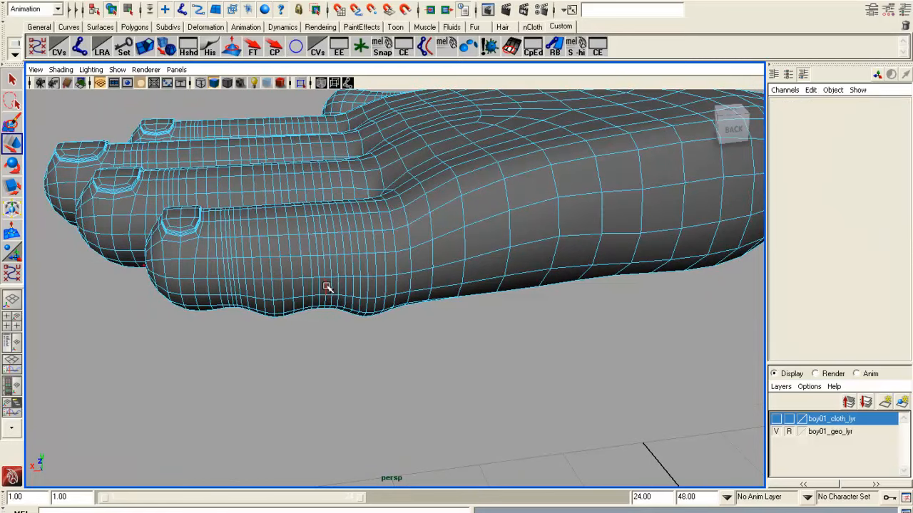
{"action": "mouse_move", "coordinate": [322, 347]}
{"action": "left_mouse_down", "text": "alt"}
{"action": "mouse_move", "coordinate": [326, 308]}
{"action": "mouse_move", "coordinate": [327, 337]}
{"action": "left_mouse_up", "text": "alt"}
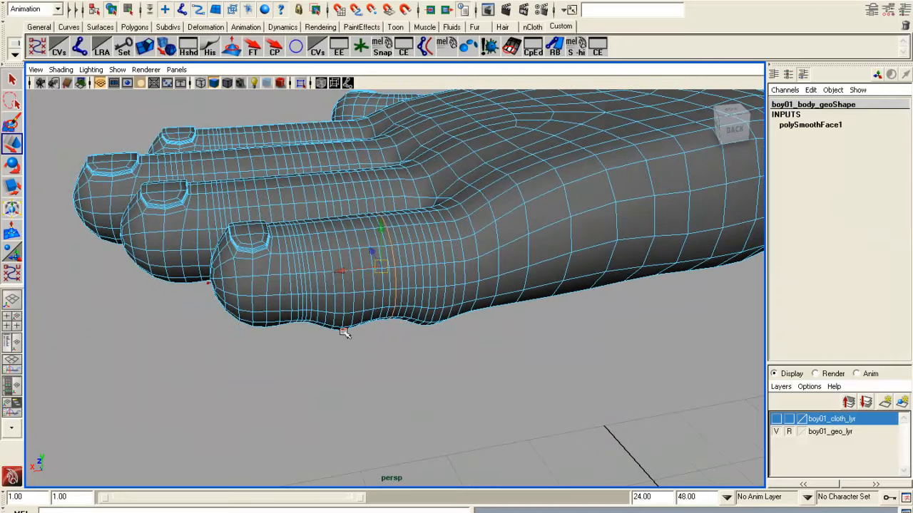
- Try to create a cluster from the edge ring selected around the pinky joint
{"action": "key", "text": "4"}
{"action": "left_click_drag", "start_coordinate": [359, 334], "coordinate": [322, 354], "text": "alt"}
{"action": "mouse_move", "coordinate": [321, 354]}
{"action": "middle_mouse_down", "text": "alt"}
{"action": "mouse_move", "coordinate": [355, 336]}
{"action": "mouse_move", "coordinate": [402, 283]}
{"action": "middle_mouse_up", "text": "alt"}
{"action": "scroll", "coordinate": [347, 353], "scroll_direction": "up", "scroll_amount": 10}
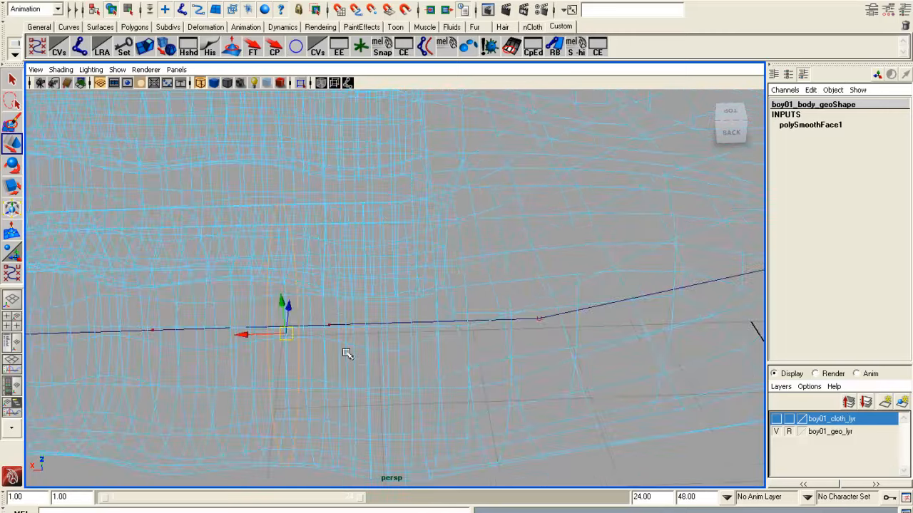
{"action": "scroll", "coordinate": [346, 353], "scroll_direction": "down", "scroll_amount": 4}
{"action": "scroll", "coordinate": [333, 324], "scroll_direction": "down", "scroll_amount": 3}
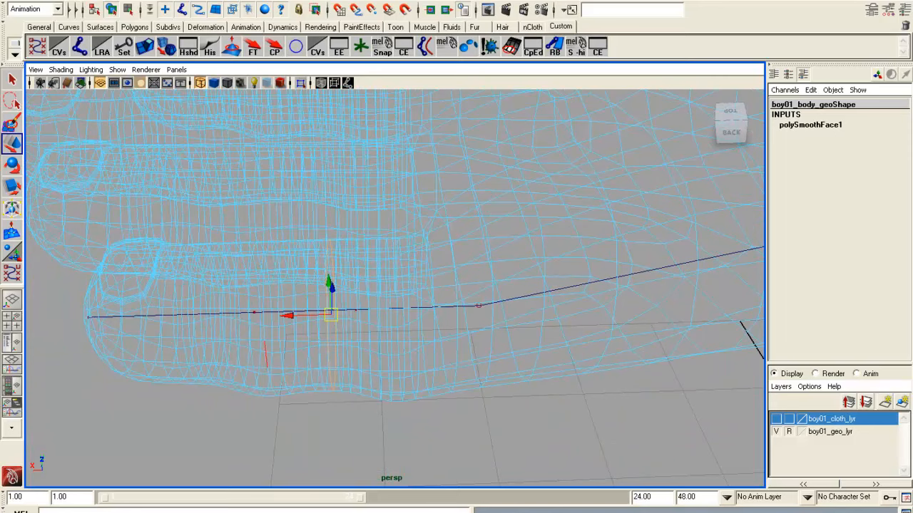
{"action": "left_click", "coordinate": [381, 4]}
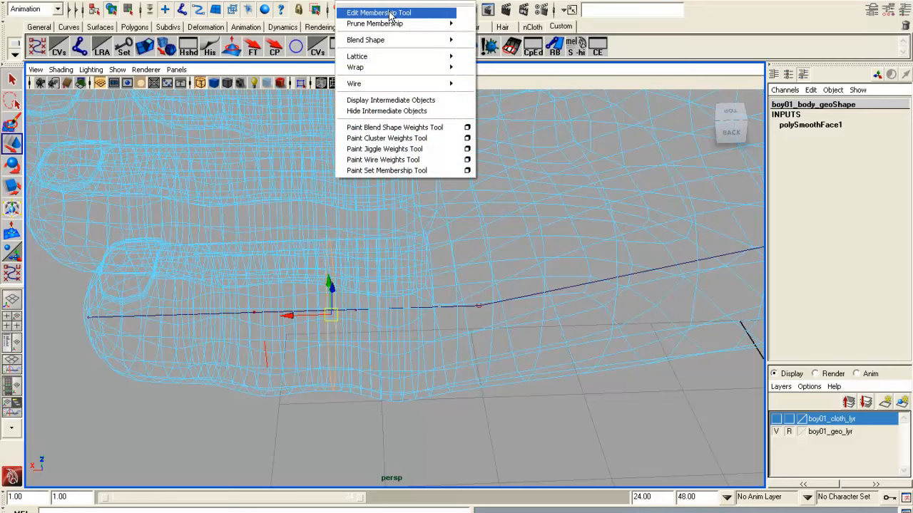
{"action": "mouse_move", "coordinate": [303, 4]}
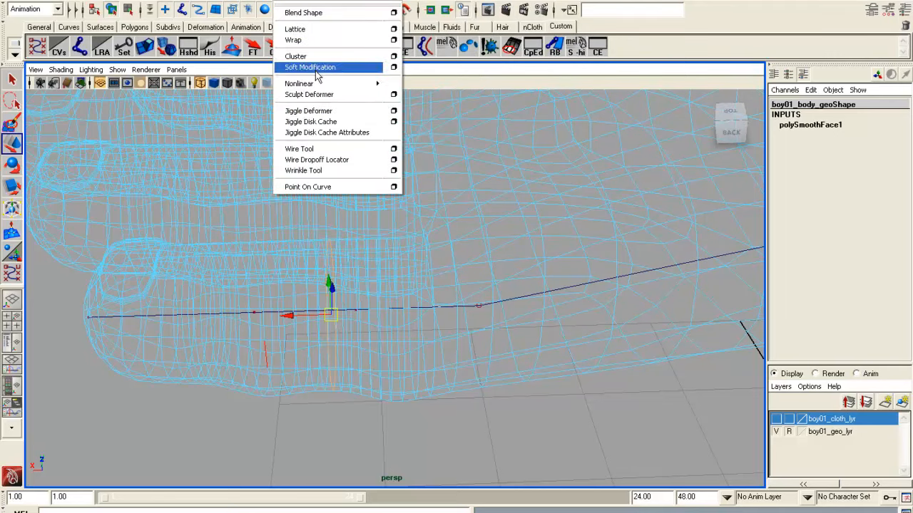
{"action": "left_click", "coordinate": [317, 60]}
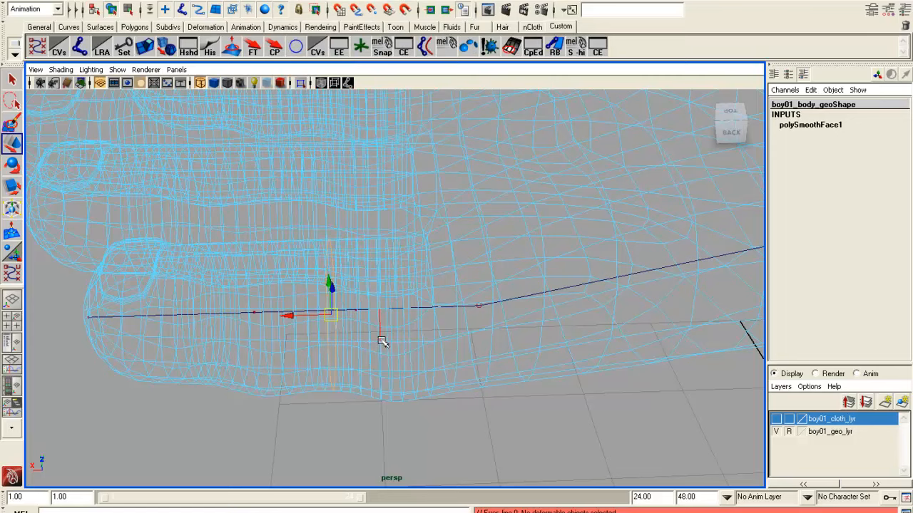
- Convert the pinky joint's edge ring selection to vertices and create a cluster from them
{"action": "left_click_drag", "start_coordinate": [311, 369], "coordinate": [315, 363], "text": "alt"}
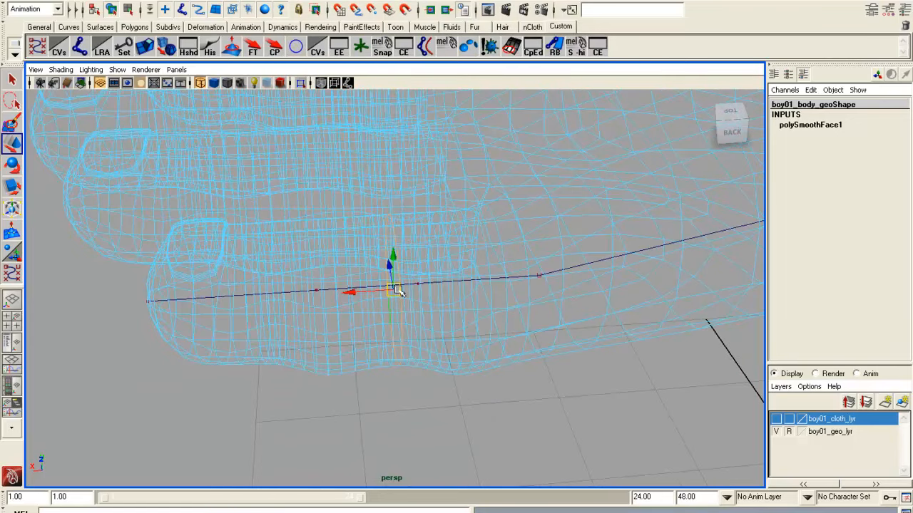
{"action": "right_click", "coordinate": [397, 290], "text": "ctrl"}
{"action": "right_click_drag", "start_coordinate": [398, 289], "coordinate": [354, 290], "text": "ctrl"}
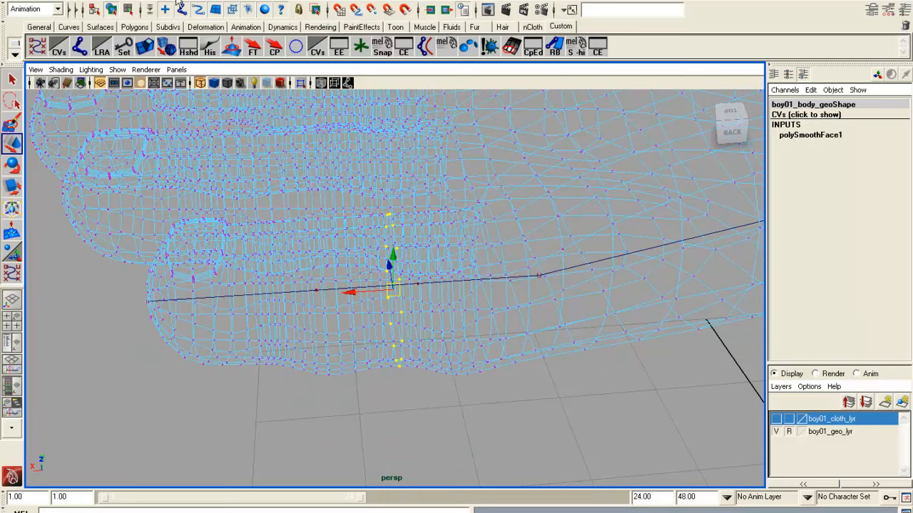
{"action": "left_click", "coordinate": [282, 2]}
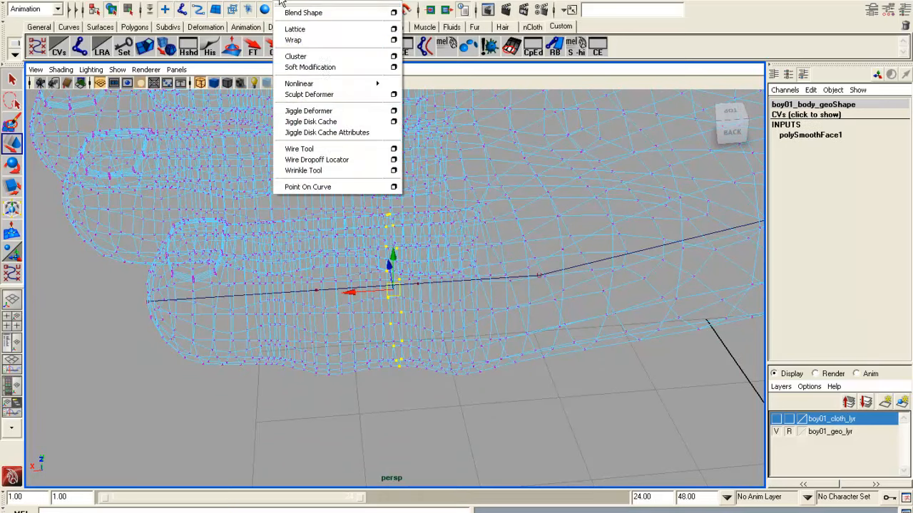
{"action": "left_click", "coordinate": [328, 58]}
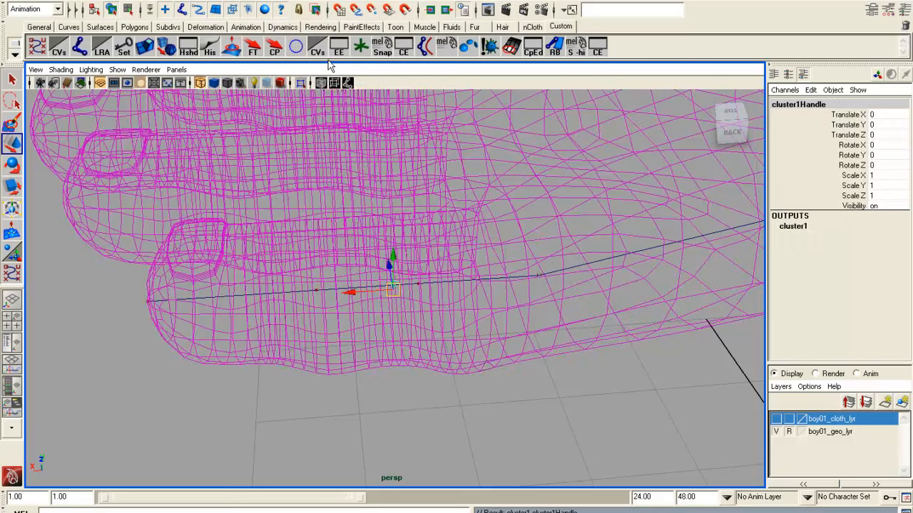
- Show the pinky curve's control vertices in the top view and move the middle one along X onto the cluster's centre
{"action": "left_click_drag", "start_coordinate": [488, 366], "coordinate": [493, 367], "text": "alt"}
{"action": "left_click_drag", "start_coordinate": [393, 385], "coordinate": [439, 303], "text": "alt"}
{"action": "key", "text": "space"}
{"action": "key", "text": "space"}
{"action": "middle_click_drag", "start_coordinate": [295, 210], "coordinate": [366, 257], "text": "alt"}
{"action": "scroll", "coordinate": [393, 283], "scroll_direction": "up", "scroll_amount": 3}
{"action": "middle_click_drag", "start_coordinate": [415, 212], "coordinate": [403, 276], "text": "alt"}
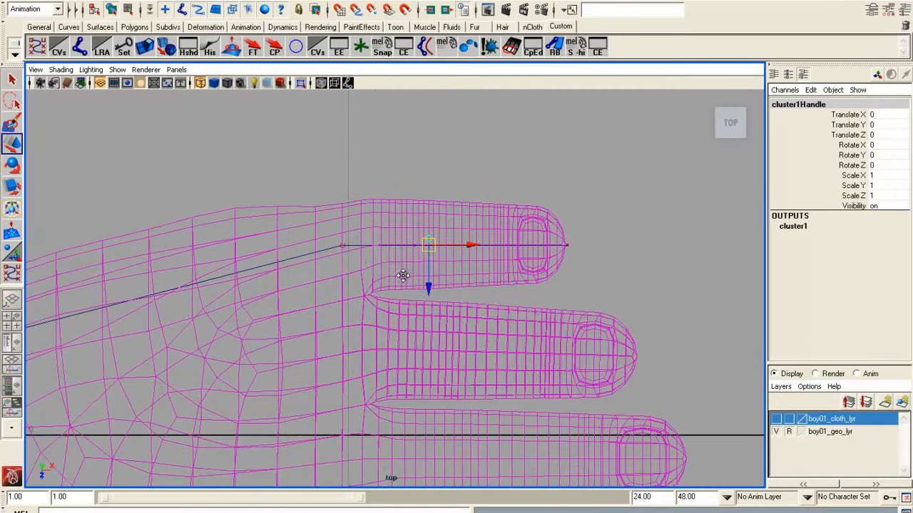
{"action": "left_click", "coordinate": [342, 246]}
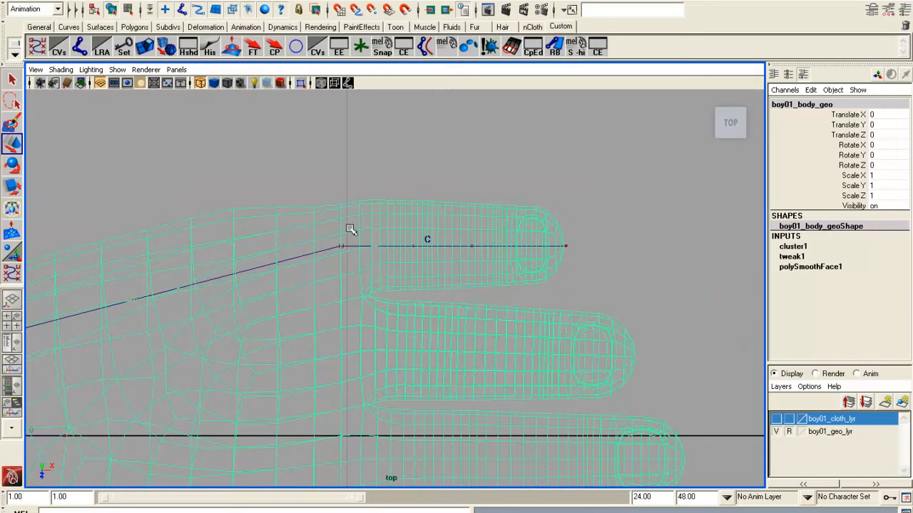
{"action": "left_click", "coordinate": [422, 270]}
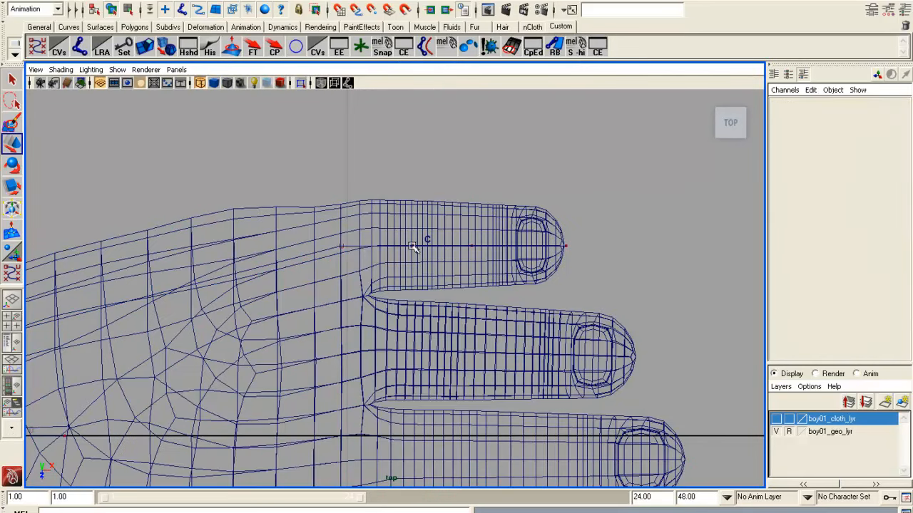
{"action": "left_click", "coordinate": [343, 247]}
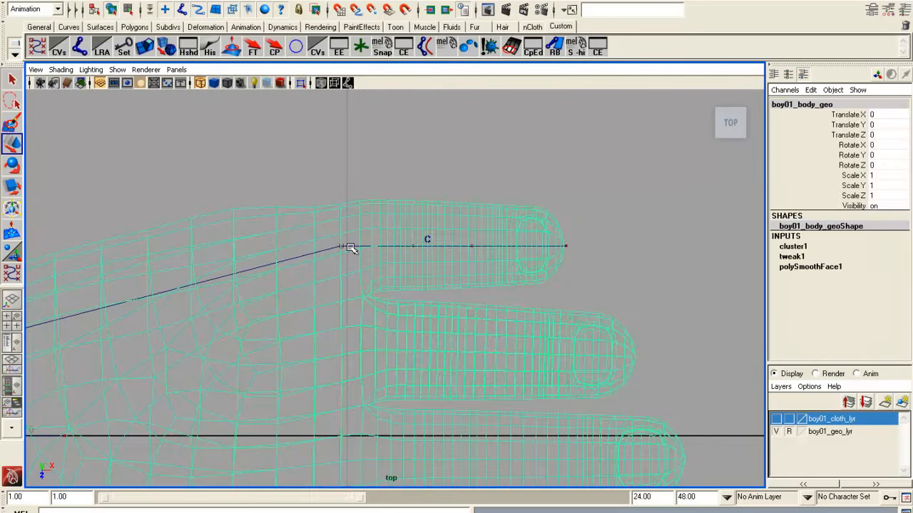
{"action": "left_click", "coordinate": [349, 247]}
{"action": "right_click_drag", "start_coordinate": [637, 212], "coordinate": [576, 259]}
{"action": "left_click", "coordinate": [383, 228]}
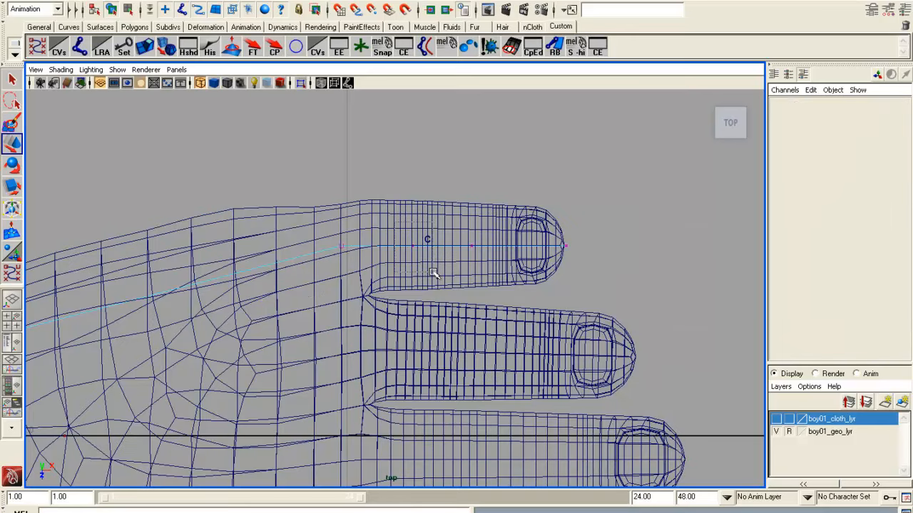
{"action": "left_click_drag", "start_coordinate": [434, 265], "coordinate": [462, 247]}
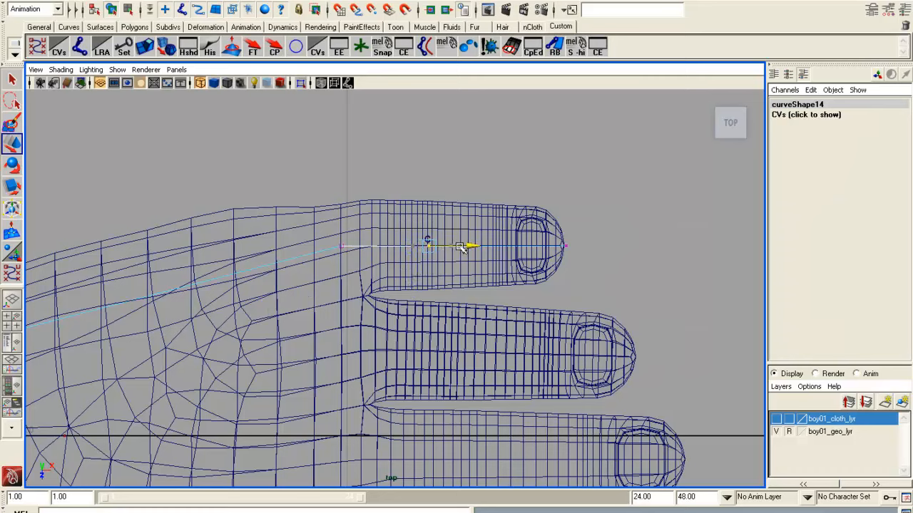
- Shift the pinky curve's two outermost control vertices outward along X and pull the end one back to the fingertip
{"action": "left_click_drag", "start_coordinate": [452, 216], "coordinate": [626, 298]}
{"action": "mouse_move", "coordinate": [560, 246]}
{"action": "left_mouse_down"}
{"action": "mouse_move", "coordinate": [581, 246]}
{"action": "mouse_move", "coordinate": [599, 275]}
{"action": "mouse_move", "coordinate": [565, 230]}
{"action": "left_mouse_up"}
{"action": "left_click", "coordinate": [681, 245]}
{"action": "left_click_drag", "start_coordinate": [626, 246], "coordinate": [609, 247]}
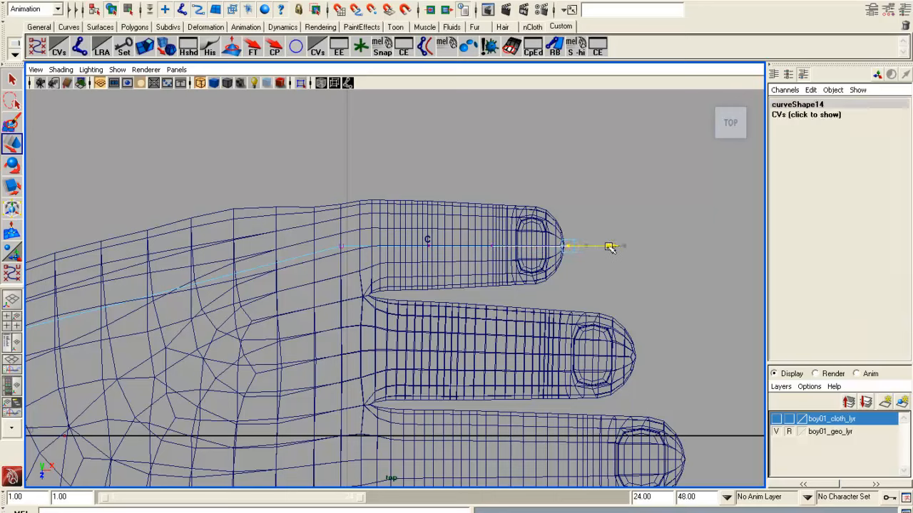
{"action": "left_click", "coordinate": [615, 291]}
- Return the pinky curve to object mode and switch the body mesh to edge selection in the perspective view
{"action": "key", "text": "space"}
{"action": "key", "text": "space"}
{"action": "middle_click_drag", "start_coordinate": [442, 287], "coordinate": [454, 332], "text": "alt"}
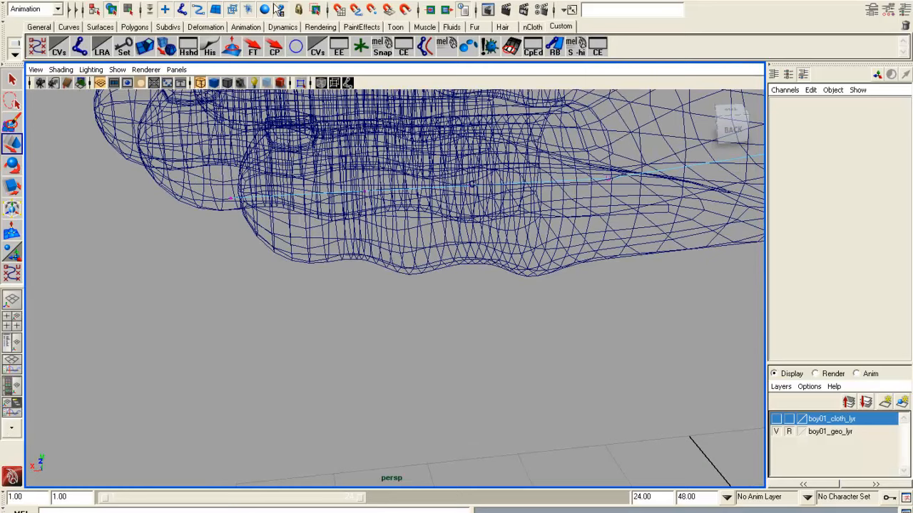
{"action": "right_click", "coordinate": [208, 249]}
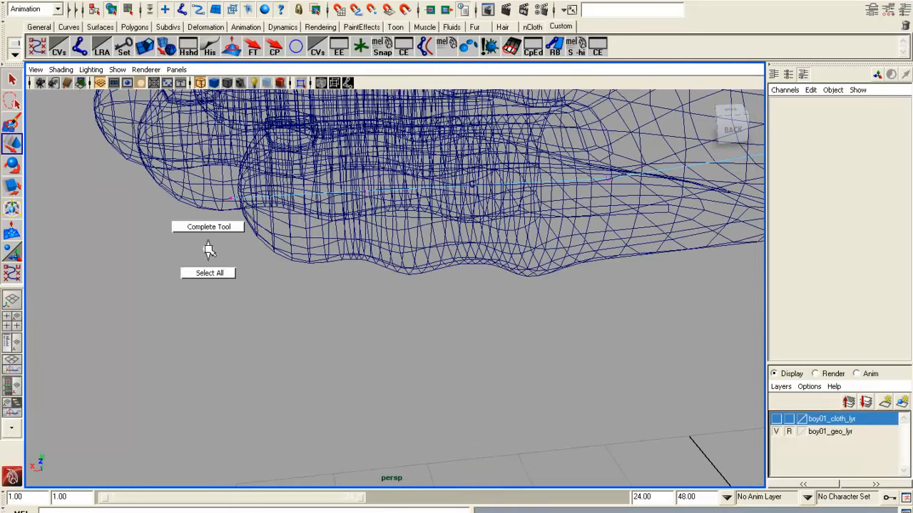
{"action": "right_click_drag", "start_coordinate": [235, 199], "coordinate": [240, 188]}
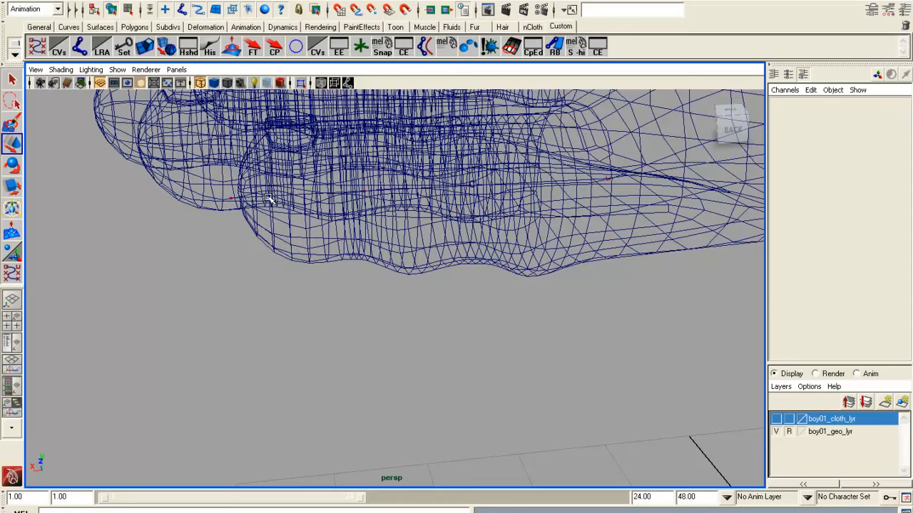
{"action": "left_click", "coordinate": [268, 199]}
{"action": "left_click_drag", "start_coordinate": [247, 197], "coordinate": [295, 203], "text": "alt"}
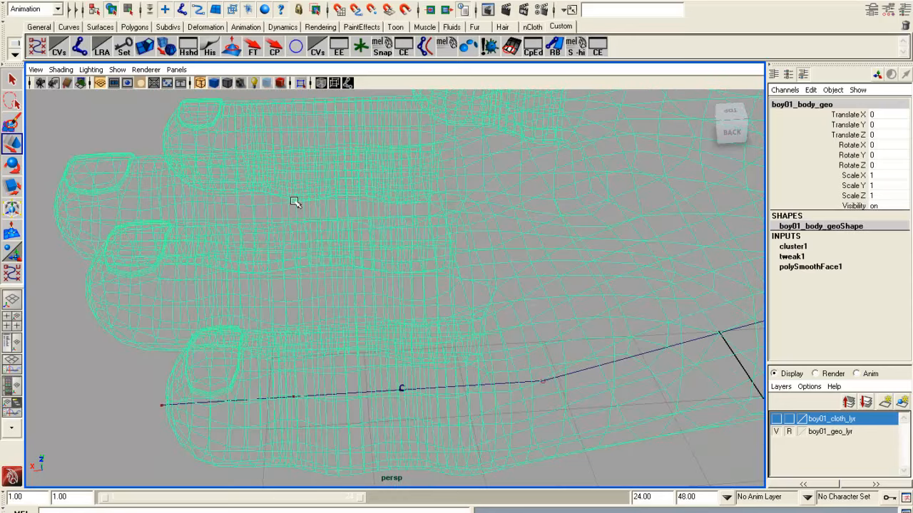
{"action": "left_click", "coordinate": [163, 416]}
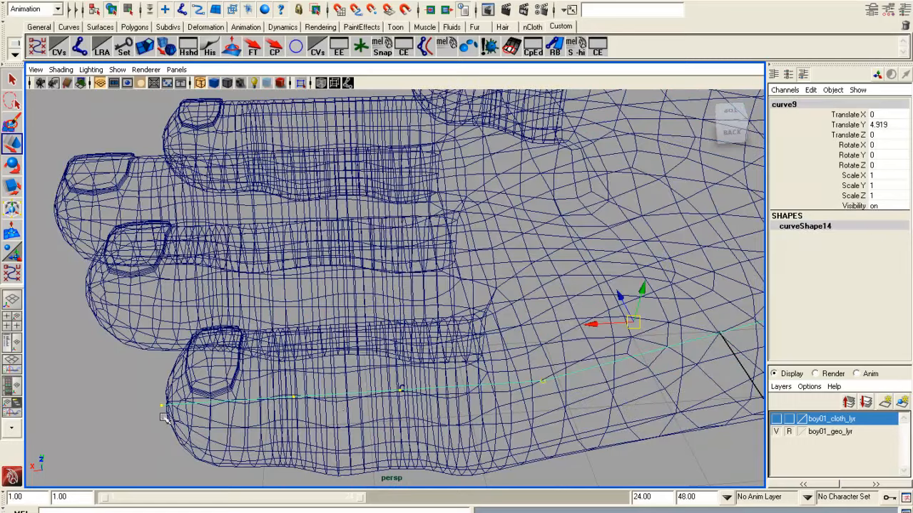
{"action": "left_click", "coordinate": [338, 401]}
{"action": "left_click_drag", "start_coordinate": [338, 402], "coordinate": [340, 325], "text": "alt"}
{"action": "right_click_drag", "start_coordinate": [338, 308], "coordinate": [343, 276]}
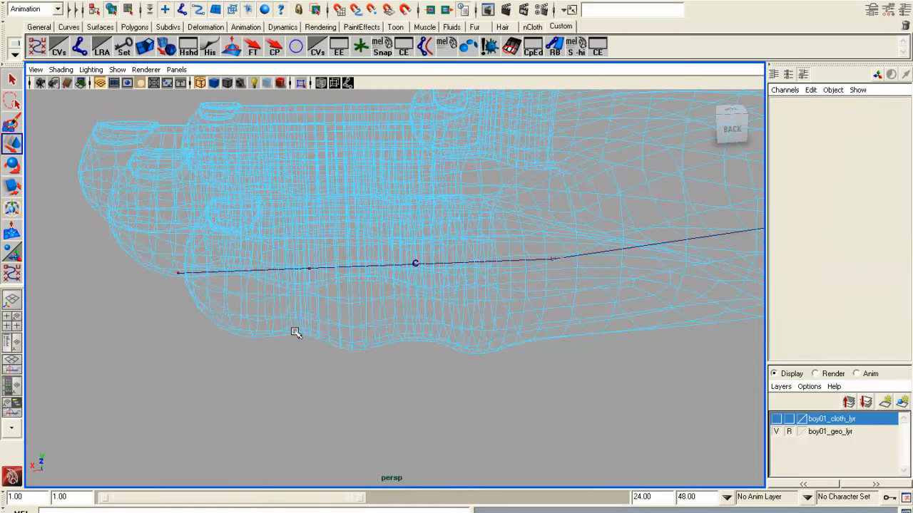
- Select the edge ring around the pinky's last joint, nearest the fingertip, on the shaded body mesh
{"action": "left_click_drag", "start_coordinate": [306, 366], "coordinate": [305, 365]}
{"action": "mouse_move", "coordinate": [376, 361]}
{"action": "left_mouse_down", "text": "alt"}
{"action": "mouse_move", "coordinate": [377, 352]}
{"action": "mouse_move", "coordinate": [397, 383]}
{"action": "mouse_move", "coordinate": [448, 412]}
{"action": "mouse_move", "coordinate": [409, 406]}
{"action": "left_mouse_up", "text": "alt"}
{"action": "key", "text": "5"}
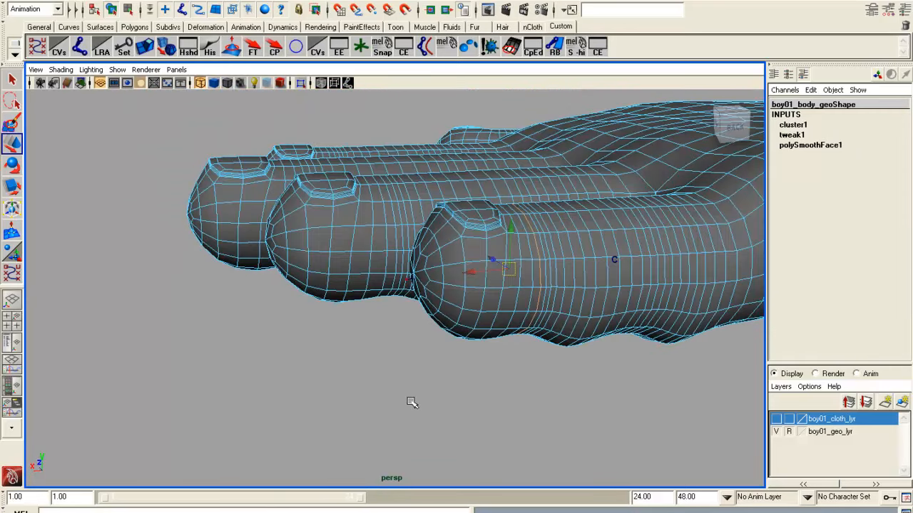
{"action": "left_click_drag", "start_coordinate": [444, 378], "coordinate": [433, 346], "text": "alt"}
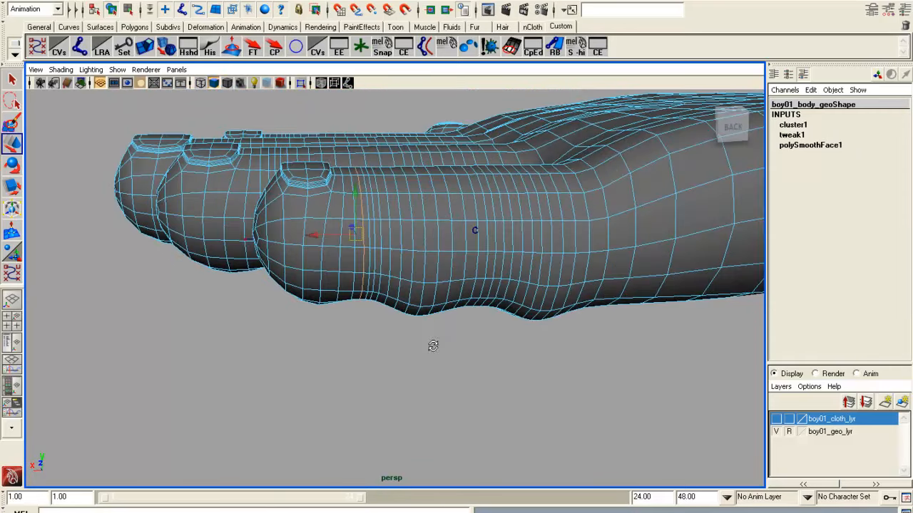
{"action": "double_click", "coordinate": [368, 298]}
{"action": "left_click_drag", "start_coordinate": [379, 332], "coordinate": [378, 343], "text": "alt"}
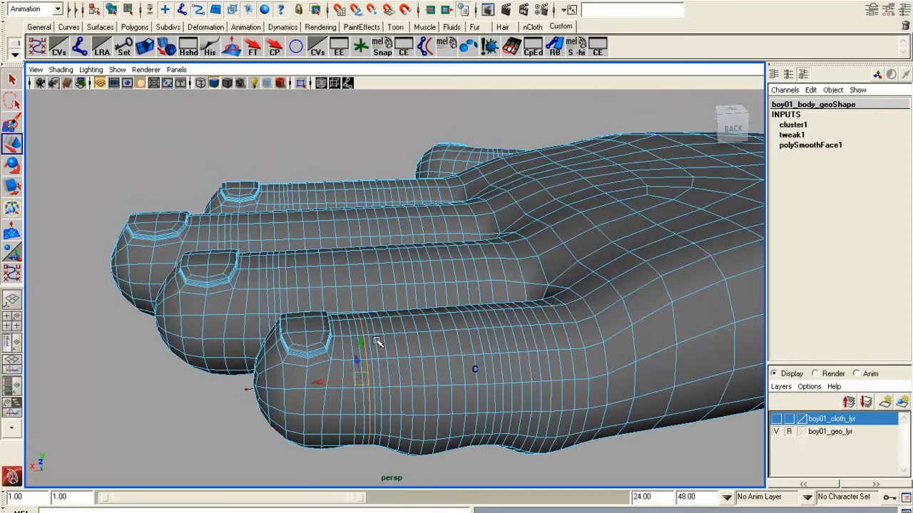
- Align the pinky curve's last-joint control vertex with the selected edge ring in the top view and bring the end one back to the fingertip
{"action": "key", "text": "4"}
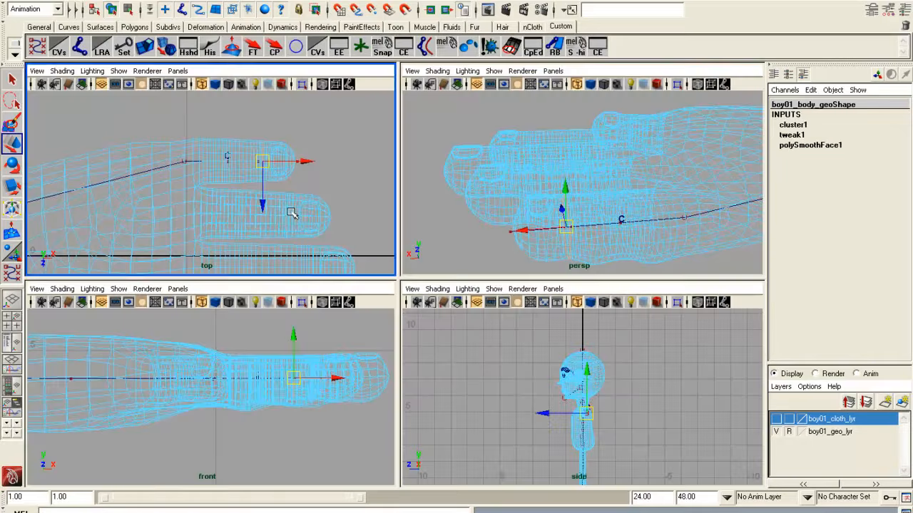
{"action": "key", "text": "space"}
{"action": "scroll", "coordinate": [377, 180], "scroll_direction": "up", "scroll_amount": 4}
{"action": "middle_click_drag", "start_coordinate": [606, 265], "coordinate": [426, 326], "text": "alt"}
{"action": "scroll", "coordinate": [485, 284], "scroll_direction": "up", "scroll_amount": 4}
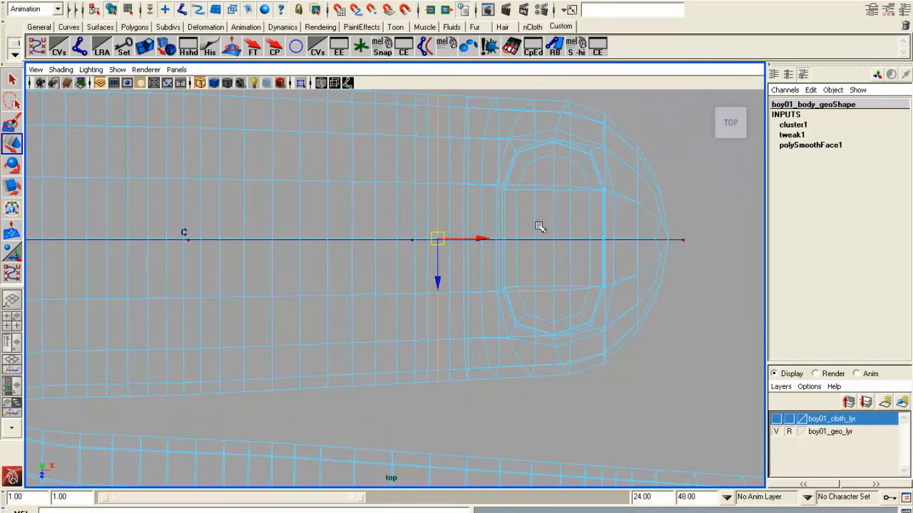
{"action": "left_click", "coordinate": [683, 241]}
{"action": "right_click_drag", "start_coordinate": [682, 241], "coordinate": [656, 237]}
{"action": "left_click_drag", "start_coordinate": [373, 205], "coordinate": [696, 292]}
{"action": "left_click_drag", "start_coordinate": [594, 241], "coordinate": [618, 240]}
{"action": "left_click_drag", "start_coordinate": [695, 223], "coordinate": [750, 302]}
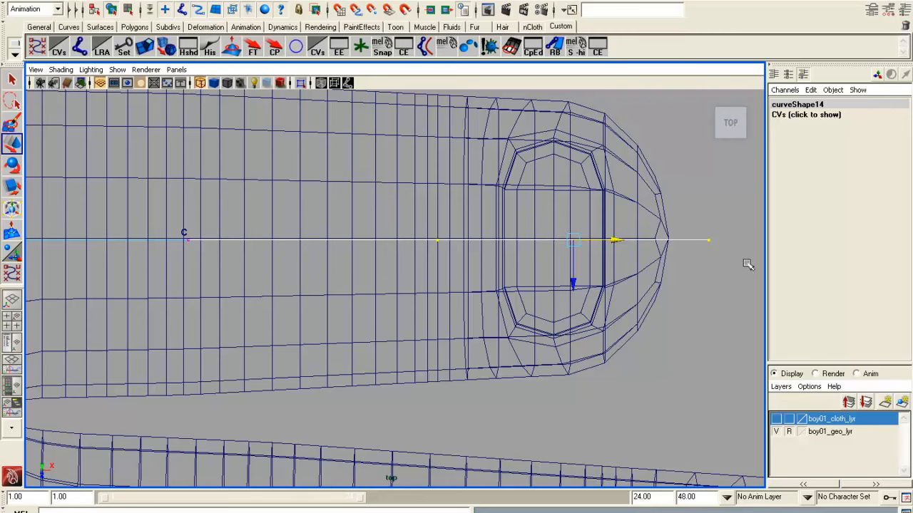
{"action": "left_click_drag", "start_coordinate": [753, 241], "coordinate": [719, 241]}
- Show the Outliner beside the perspective view and delete cluster1Handle
{"action": "right_click_drag", "start_coordinate": [663, 257], "coordinate": [478, 283], "text": "alt"}
{"action": "middle_click_drag", "start_coordinate": [391, 311], "coordinate": [429, 273], "text": "alt"}
{"action": "scroll", "coordinate": [422, 291], "scroll_direction": "up", "scroll_amount": 8}
{"action": "scroll", "coordinate": [420, 291], "scroll_direction": "up", "scroll_amount": 4}
{"action": "middle_click_drag", "start_coordinate": [429, 202], "coordinate": [440, 322], "text": "alt"}
{"action": "left_click", "coordinate": [17, 342]}
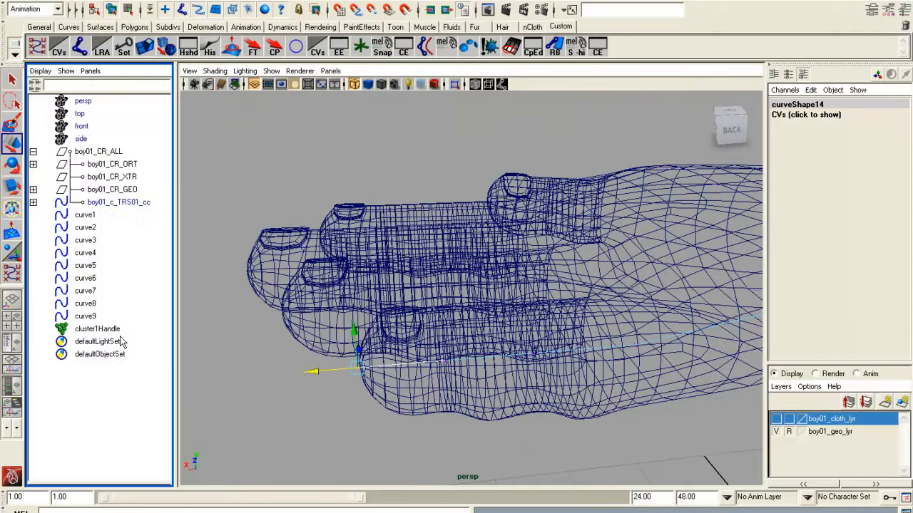
{"action": "left_click", "coordinate": [114, 331]}
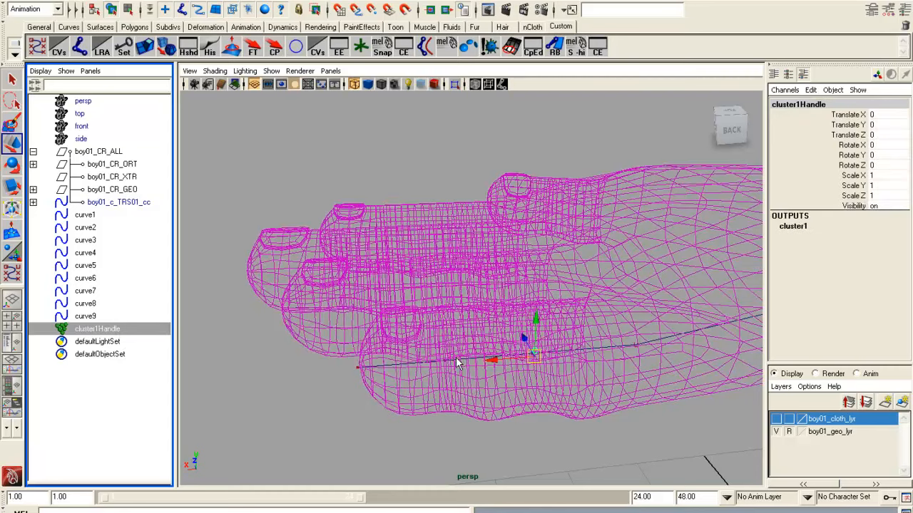
{"action": "key", "text": "Delete"}
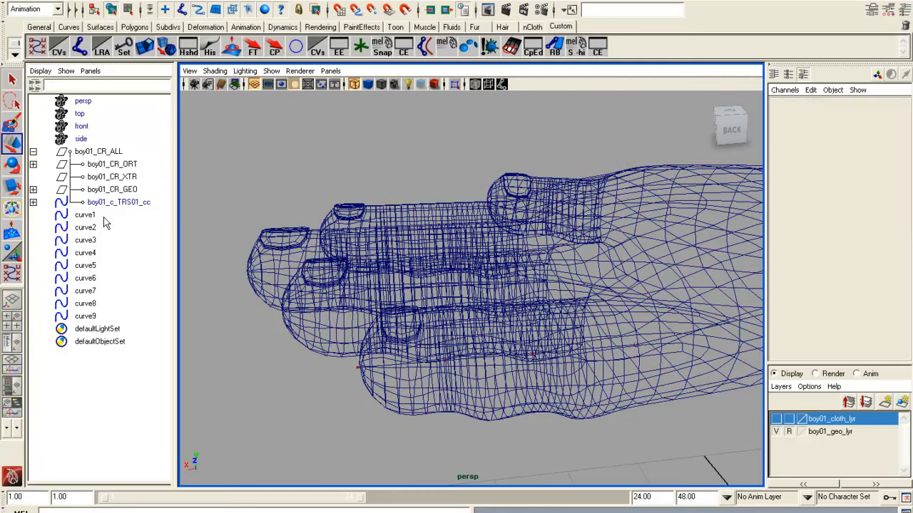
- Duplicate curve9 and move the copy along Z to Translate Z 0.153, onto the ring finger
{"action": "left_click", "coordinate": [107, 319]}
{"action": "left_click_drag", "start_coordinate": [641, 373], "coordinate": [680, 358], "text": "alt"}
{"action": "middle_click_drag", "start_coordinate": [679, 359], "coordinate": [419, 389], "text": "alt"}
{"action": "left_click_drag", "start_coordinate": [567, 199], "coordinate": [505, 220], "text": "alt"}
{"action": "middle_click_drag", "start_coordinate": [505, 219], "coordinate": [501, 281], "text": "alt"}
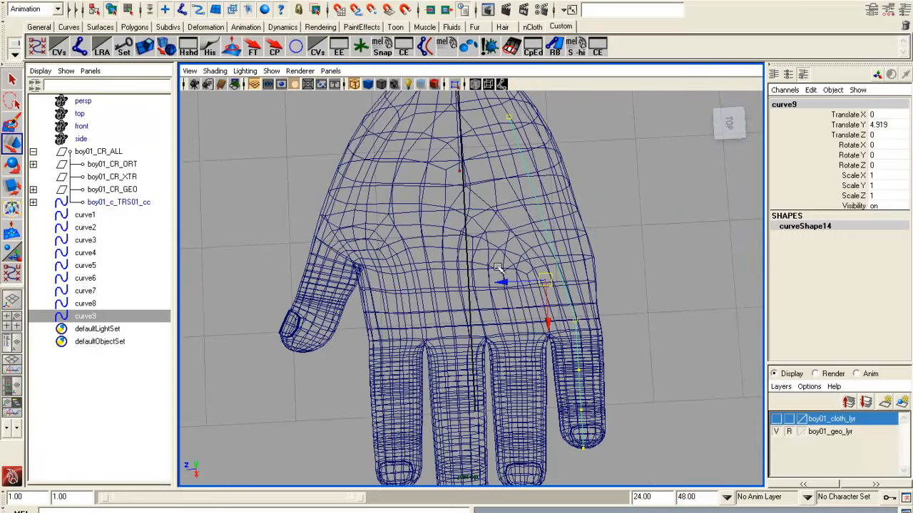
{"action": "key", "text": "ctrl+d"}
{"action": "left_click_drag", "start_coordinate": [508, 283], "coordinate": [557, 317]}
- Display the duplicated curve's control vertices in the top view and move its wrist-end one along Z toward the pinky side
{"action": "left_click", "coordinate": [12, 300]}
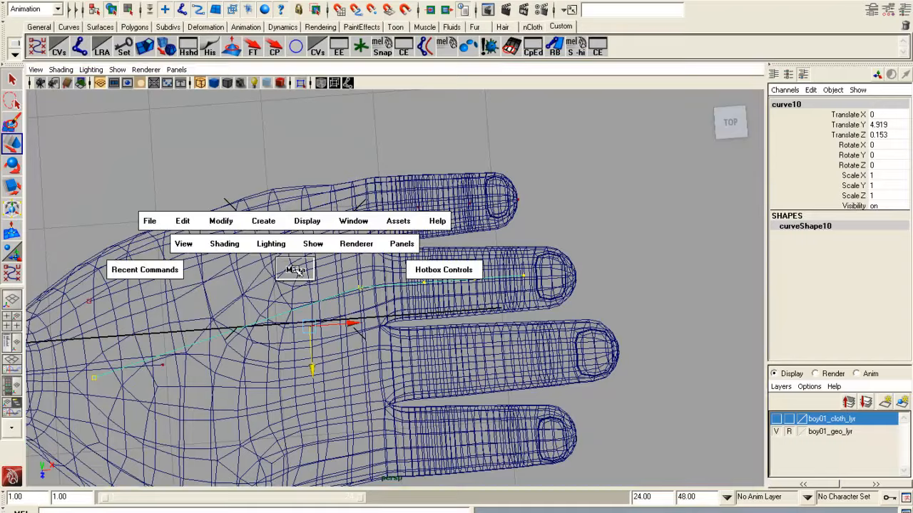
{"action": "left_click", "coordinate": [16, 337]}
{"action": "left_click", "coordinate": [16, 325]}
{"action": "key", "text": "space"}
{"action": "scroll", "coordinate": [393, 324], "scroll_direction": "up", "scroll_amount": 7}
{"action": "middle_click_drag", "start_coordinate": [414, 249], "coordinate": [376, 385], "text": "alt"}
{"action": "scroll", "coordinate": [376, 385], "scroll_direction": "up", "scroll_amount": 1}
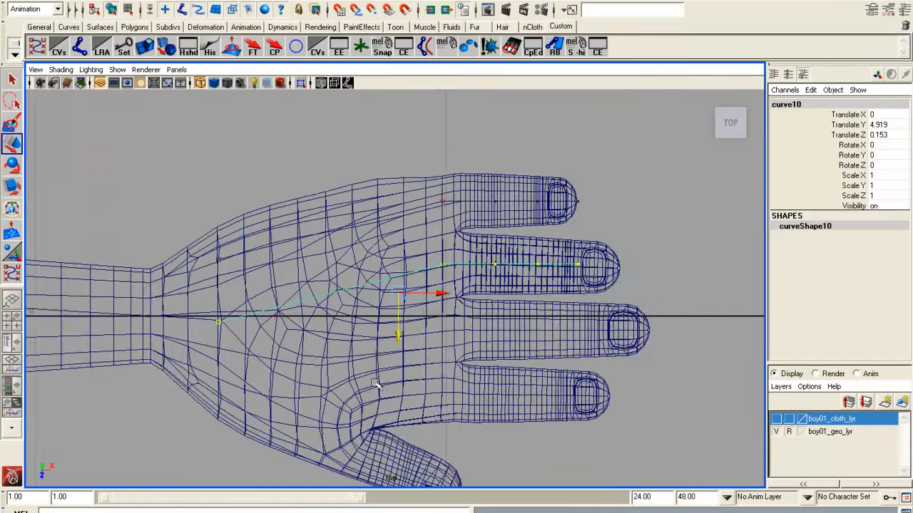
{"action": "scroll", "coordinate": [376, 385], "scroll_direction": "up", "scroll_amount": 3}
{"action": "right_click_drag", "start_coordinate": [206, 129], "coordinate": [191, 130]}
{"action": "left_click_drag", "start_coordinate": [146, 320], "coordinate": [163, 328]}
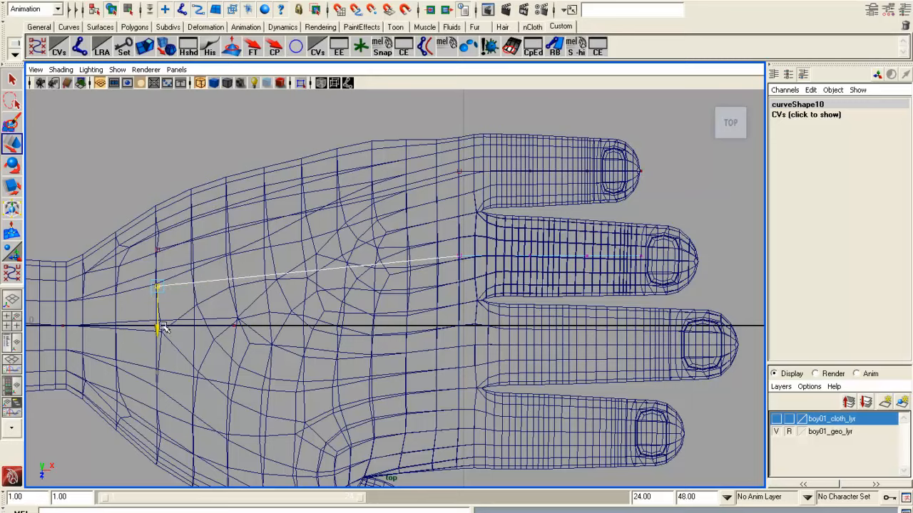
- Move the ring-finger curve's three outer control vertices along X toward the fingertip and slightly along Z onto the finger's centre line
{"action": "middle_click_drag", "start_coordinate": [503, 316], "coordinate": [277, 349], "text": "alt"}
{"action": "scroll", "coordinate": [378, 343], "scroll_direction": "up", "scroll_amount": 5}
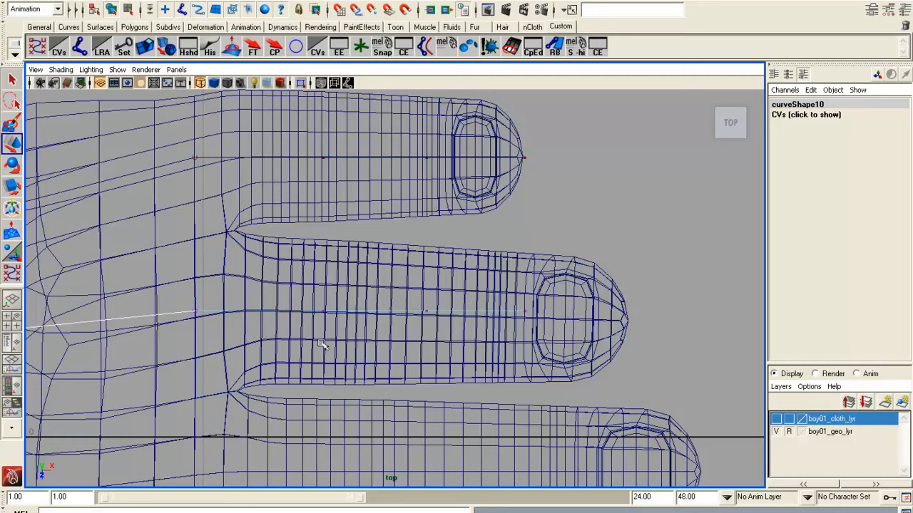
{"action": "left_click_drag", "start_coordinate": [310, 298], "coordinate": [639, 367]}
{"action": "left_click_drag", "start_coordinate": [346, 306], "coordinate": [450, 362]}
{"action": "left_click_drag", "start_coordinate": [468, 312], "coordinate": [493, 318]}
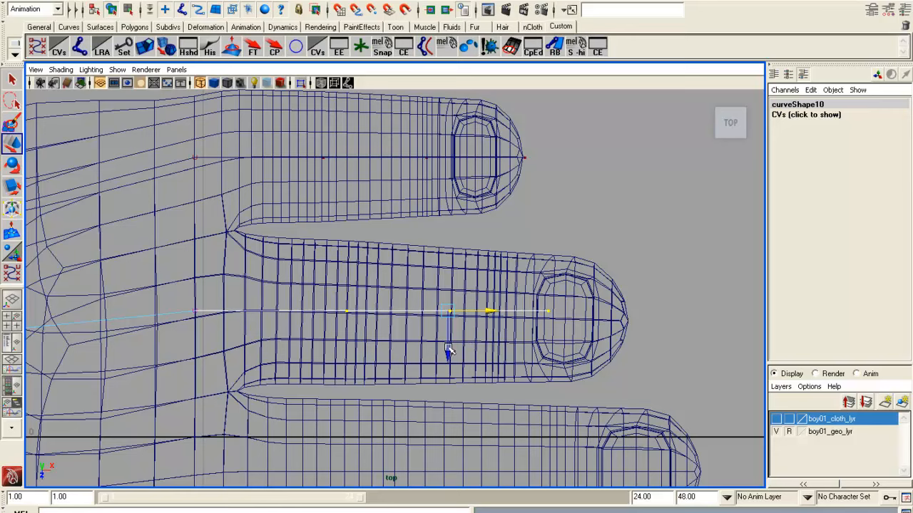
{"action": "left_click_drag", "start_coordinate": [448, 350], "coordinate": [448, 351]}
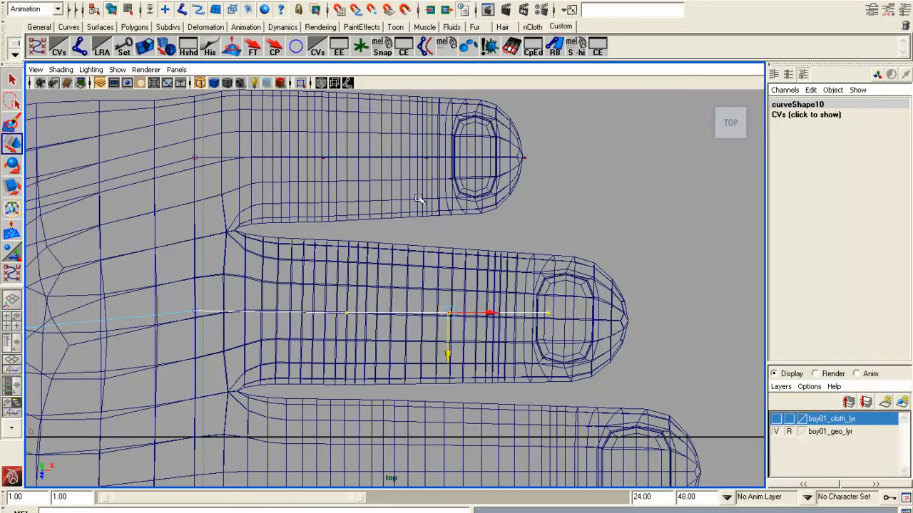
- Nudge the curve's last two control vertices along Z onto the ring finger's centre line and place the end one at the fingertip
{"action": "left_click_drag", "start_coordinate": [440, 291], "coordinate": [596, 358]}
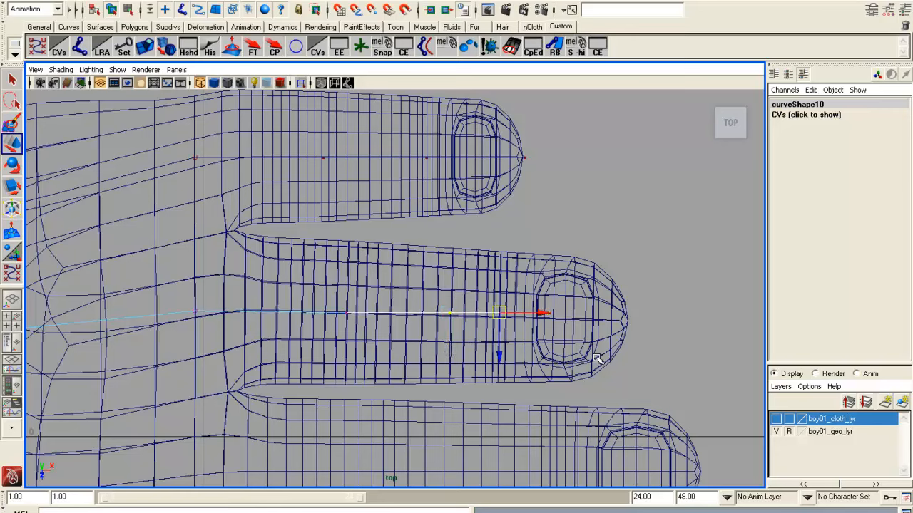
{"action": "left_click_drag", "start_coordinate": [502, 313], "coordinate": [500, 315]}
{"action": "left_click_drag", "start_coordinate": [592, 318], "coordinate": [633, 346]}
{"action": "middle_click_drag", "start_coordinate": [554, 345], "coordinate": [543, 311], "text": "alt"}
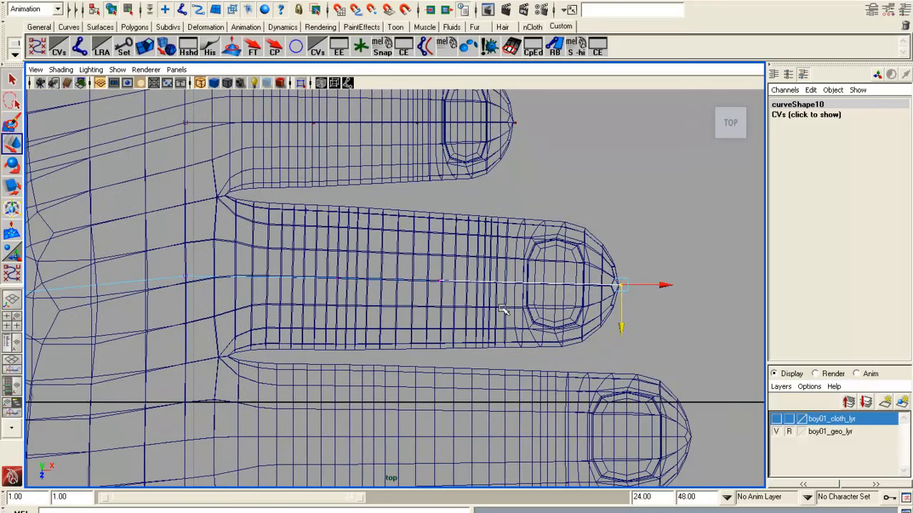
- Shift the ring-finger curve's last-joint control vertex outward along X and keep the end one at the fingertip
{"action": "left_click_drag", "start_coordinate": [433, 261], "coordinate": [456, 300]}
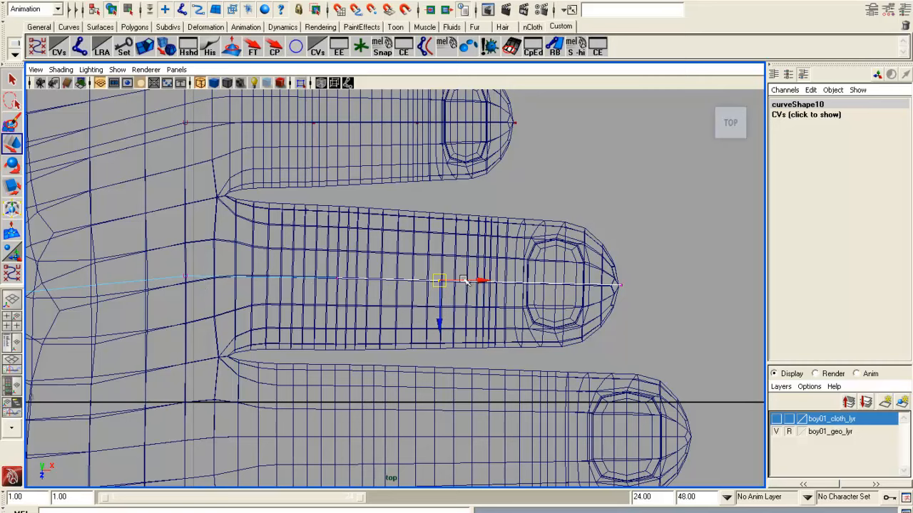
{"action": "left_click_drag", "start_coordinate": [465, 281], "coordinate": [617, 306]}
{"action": "key", "text": "ctrl+z"}
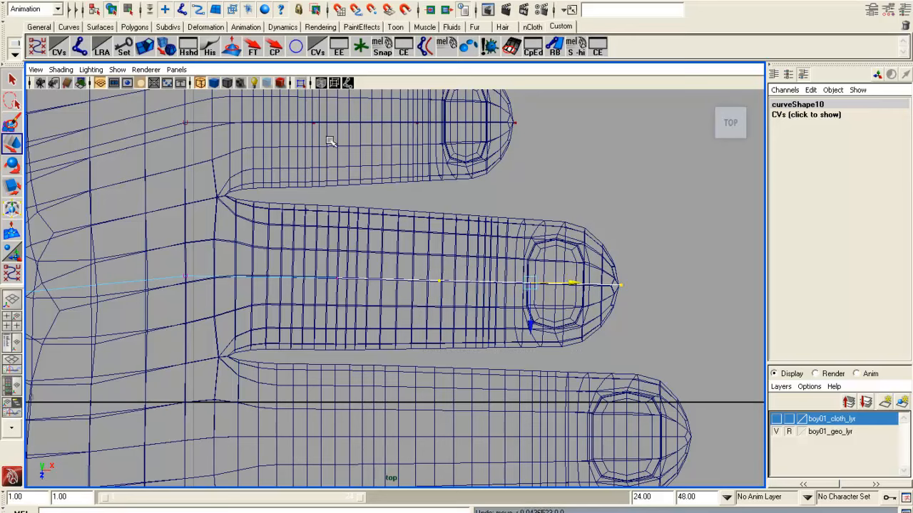
{"action": "left_click_drag", "start_coordinate": [576, 284], "coordinate": [707, 335]}
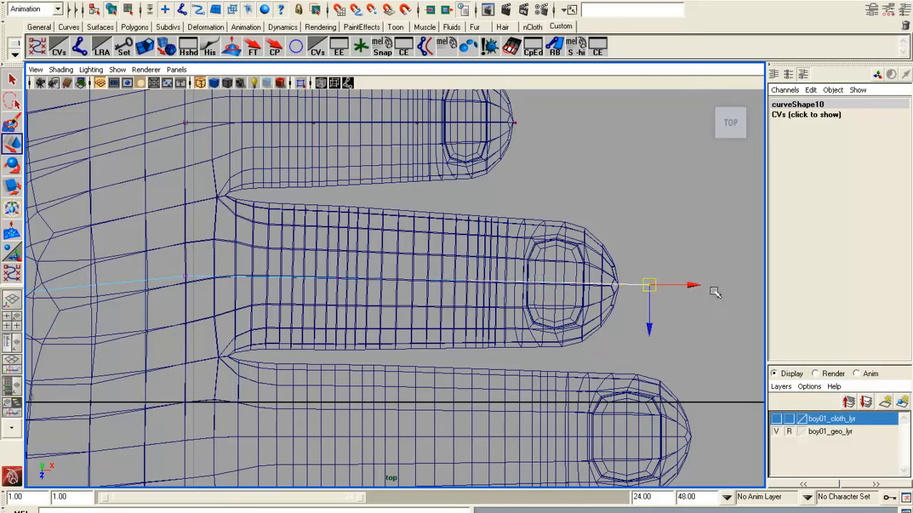
{"action": "left_click_drag", "start_coordinate": [693, 285], "coordinate": [662, 287]}
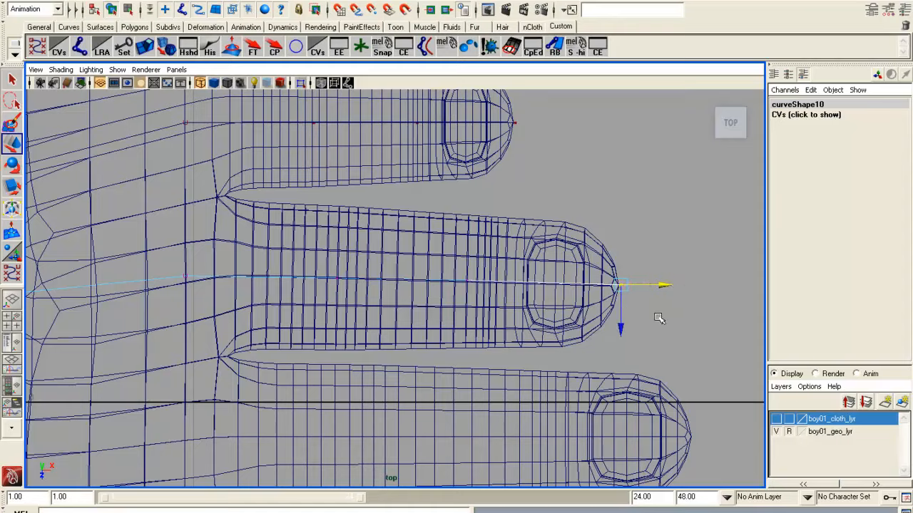
- Move the ring-finger curve's last-joint control vertex along X in the perspective view to line up with the last joint's dense edge rings
{"action": "key", "text": "space"}
{"action": "key", "text": "space"}
{"action": "left_click_drag", "start_coordinate": [413, 280], "coordinate": [273, 328], "text": "alt"}
{"action": "middle_click_drag", "start_coordinate": [309, 333], "coordinate": [276, 322], "text": "alt"}
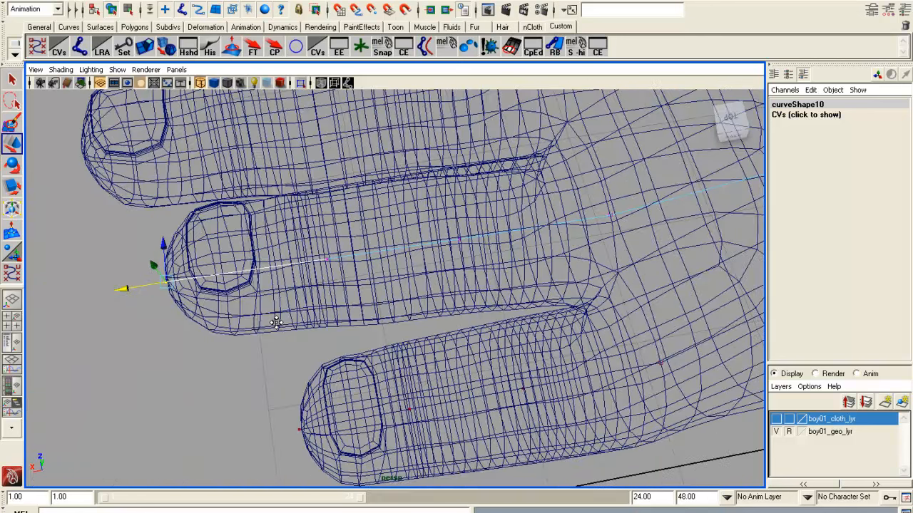
{"action": "left_click_drag", "start_coordinate": [276, 322], "coordinate": [297, 287], "text": "alt"}
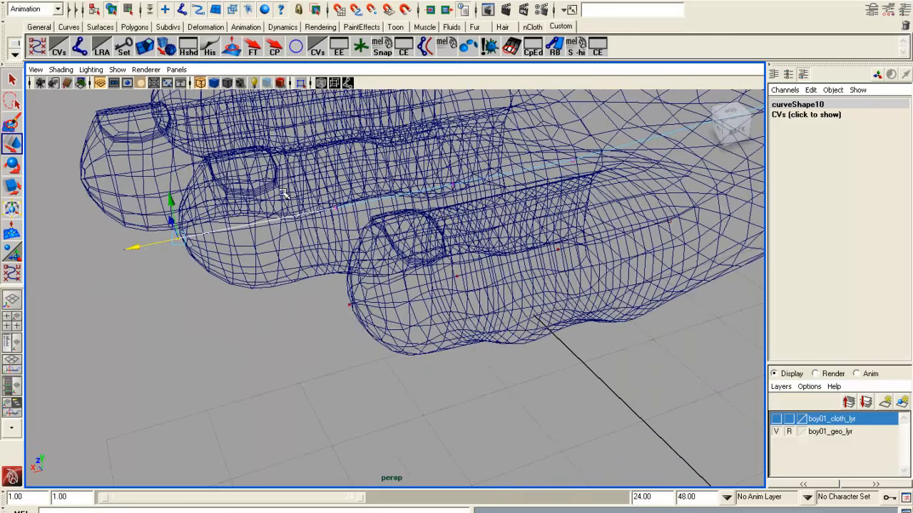
{"action": "left_click_drag", "start_coordinate": [363, 229], "coordinate": [364, 230]}
{"action": "left_click_drag", "start_coordinate": [304, 215], "coordinate": [532, 275]}
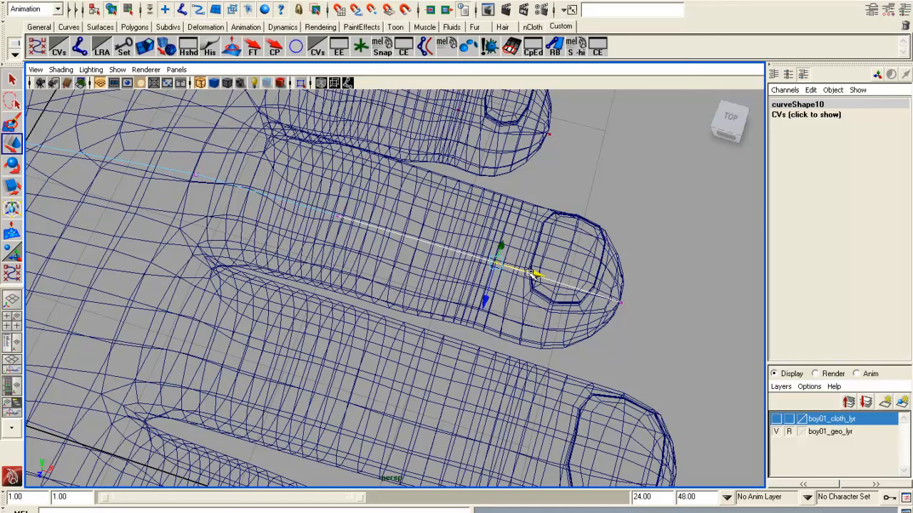
{"action": "left_click_drag", "start_coordinate": [403, 247], "coordinate": [362, 196], "text": "alt"}
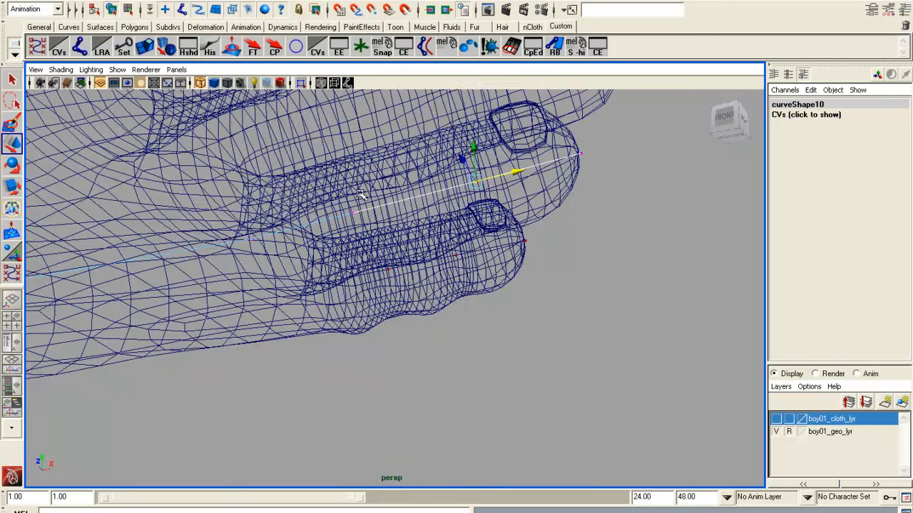
- Shade the perspective view and select the body mesh's edge ring at the ring finger's middle-joint crease from the palm side
{"action": "key", "text": "5"}
{"action": "left_click_drag", "start_coordinate": [413, 267], "coordinate": [322, 279], "text": "alt"}
{"action": "left_click", "coordinate": [407, 248]}
{"action": "right_click_drag", "start_coordinate": [322, 279], "coordinate": [322, 259]}
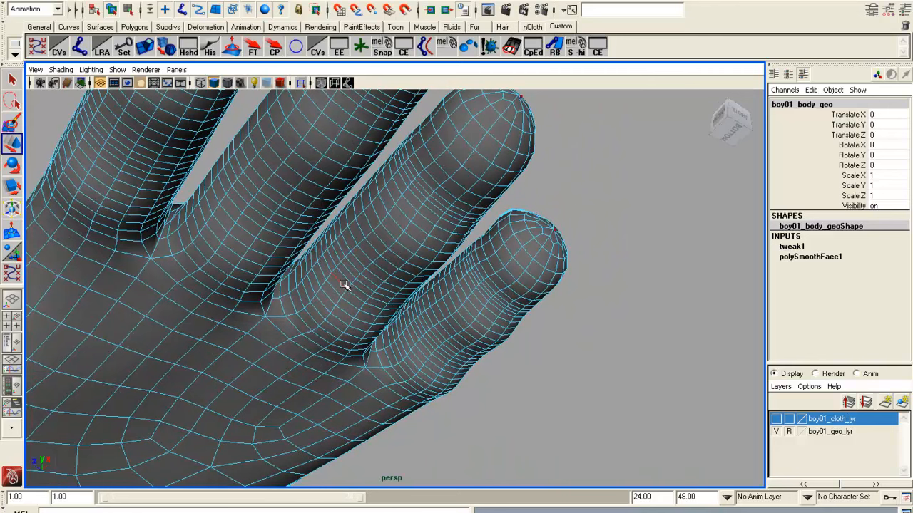
{"action": "left_click", "coordinate": [344, 285]}
{"action": "left_click_drag", "start_coordinate": [345, 288], "coordinate": [392, 309], "text": "alt"}
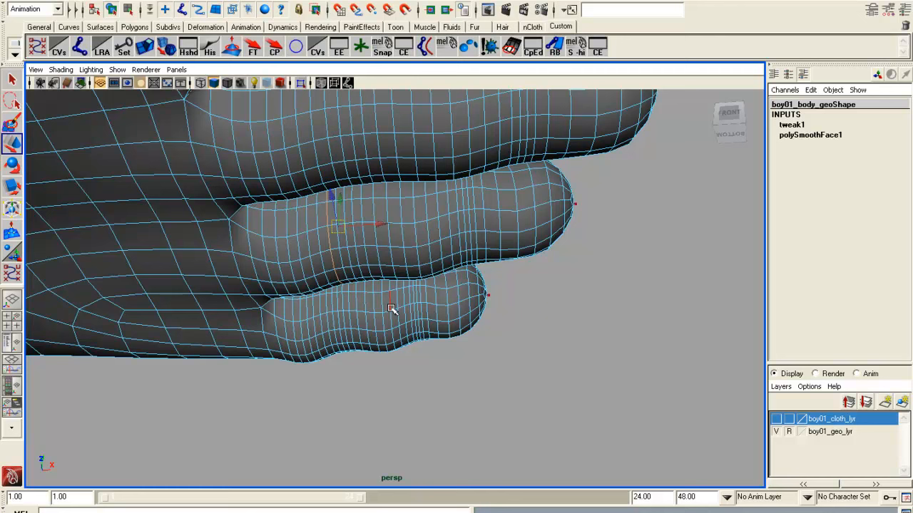
- Return the body mesh to object selection and examine the finger joints' edge rings from above, behind and in front of the fingertips
{"action": "left_click_drag", "start_coordinate": [640, 314], "coordinate": [374, 323], "text": "alt"}
{"action": "right_click", "coordinate": [348, 279]}
{"action": "left_click", "coordinate": [357, 268]}
{"action": "scroll", "coordinate": [374, 323], "scroll_direction": "up", "scroll_amount": 5}
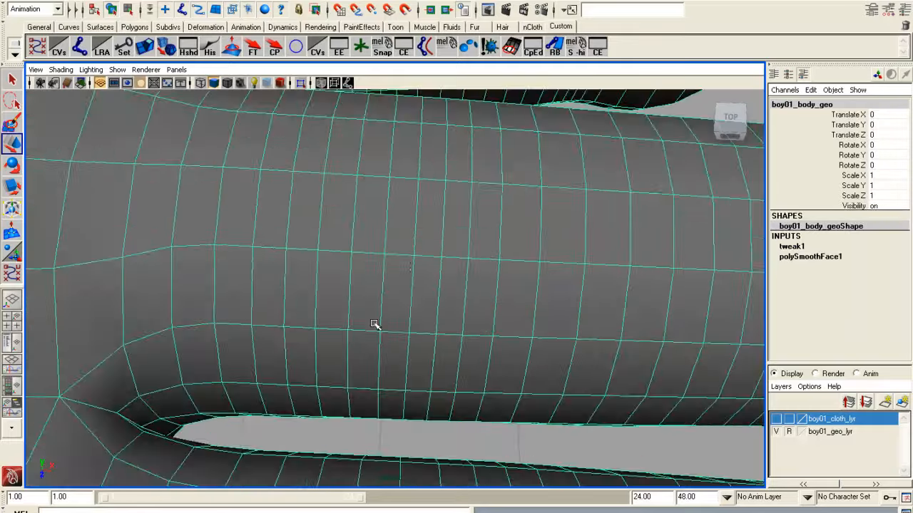
{"action": "scroll", "coordinate": [401, 381], "scroll_direction": "down", "scroll_amount": 4}
{"action": "mouse_move", "coordinate": [397, 385]}
{"action": "left_mouse_down", "text": "alt"}
{"action": "mouse_move", "coordinate": [465, 373]}
{"action": "mouse_move", "coordinate": [385, 374]}
{"action": "left_mouse_up", "text": "alt"}
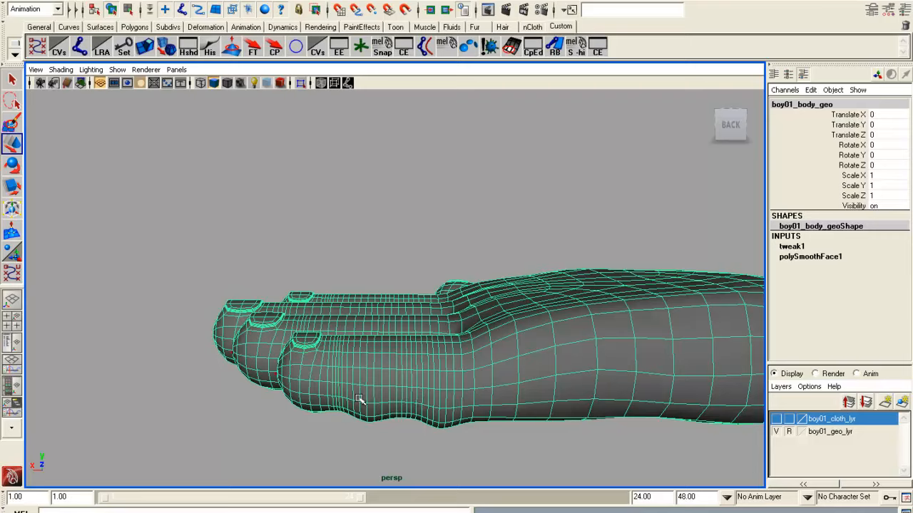
{"action": "left_click_drag", "start_coordinate": [326, 367], "coordinate": [317, 390], "text": "alt"}
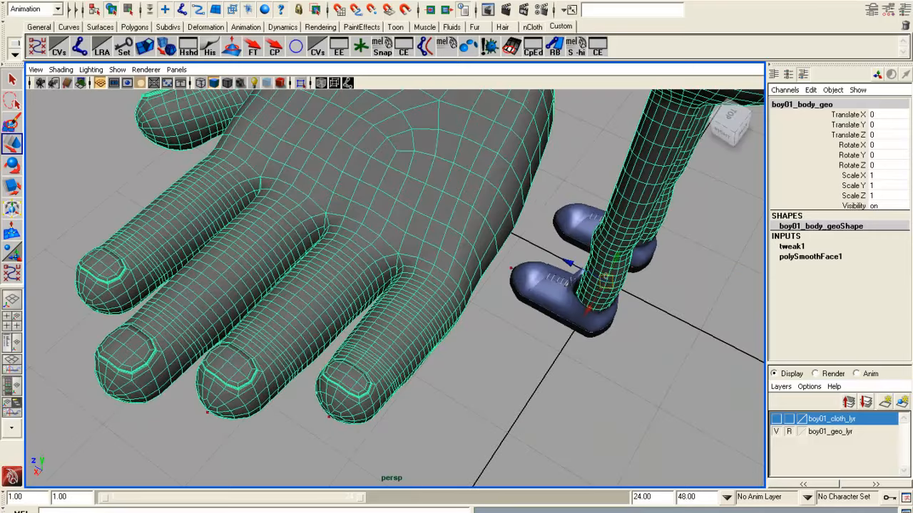